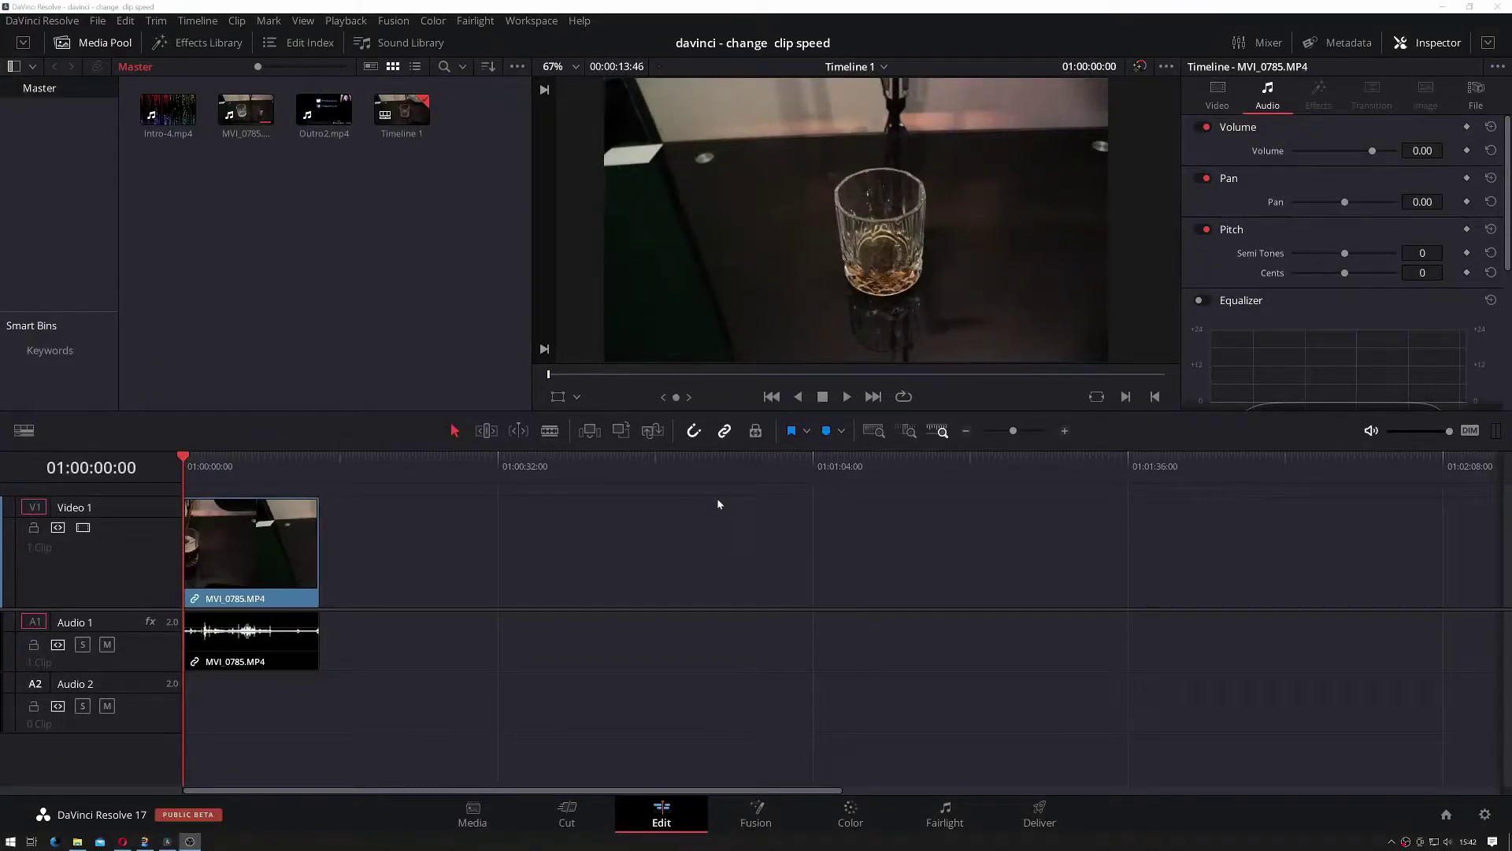
Play the MVI_0785.MP4 clip at its original speed and return the playhead to the timeline start
{"action": "left_click_drag", "start_coordinate": [461, 197], "coordinate": [321, 227]}
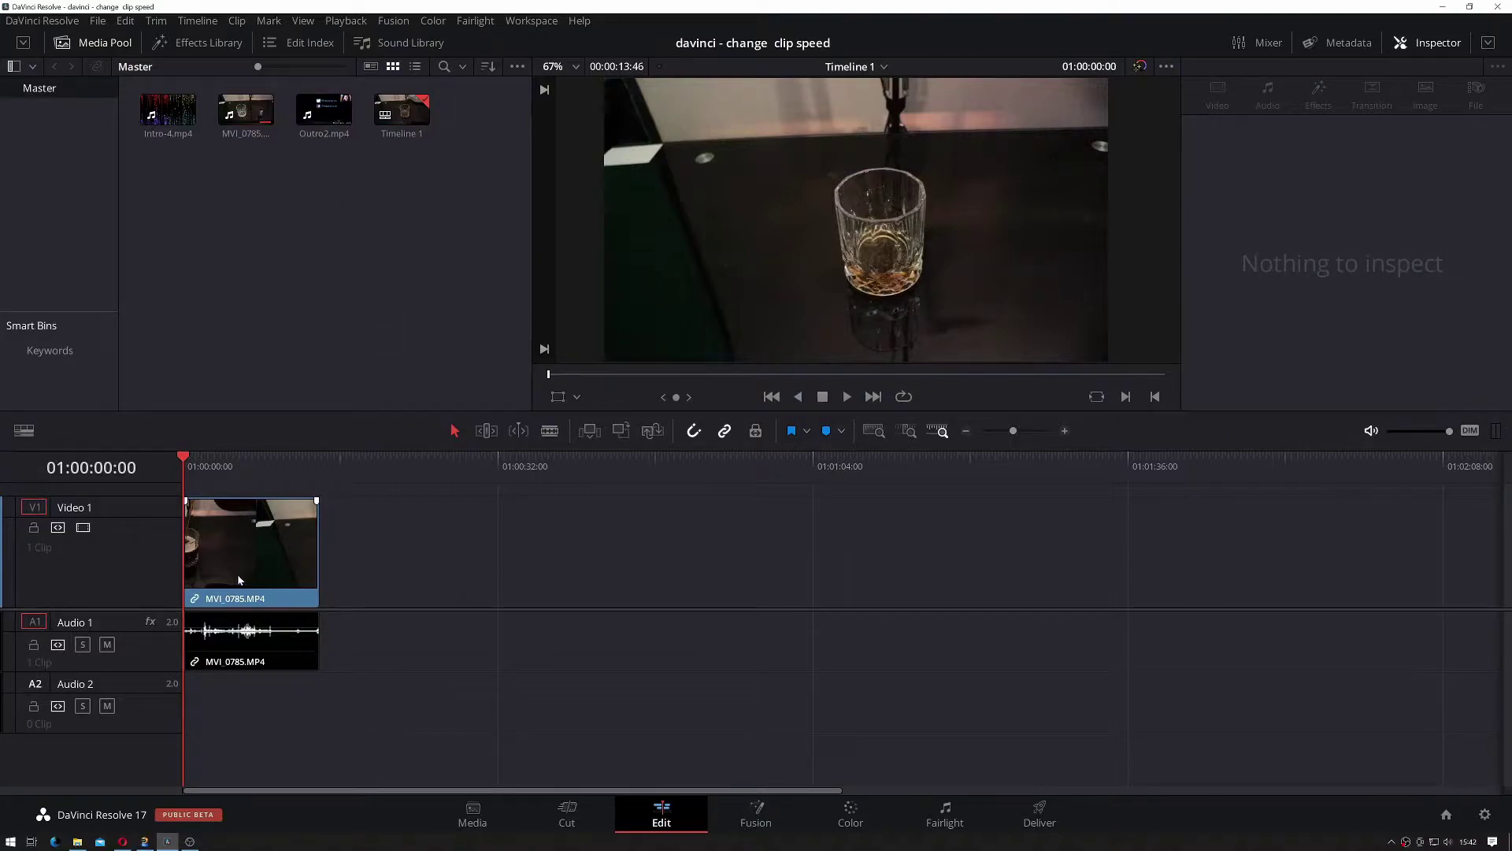
{"action": "left_click", "coordinate": [307, 605]}
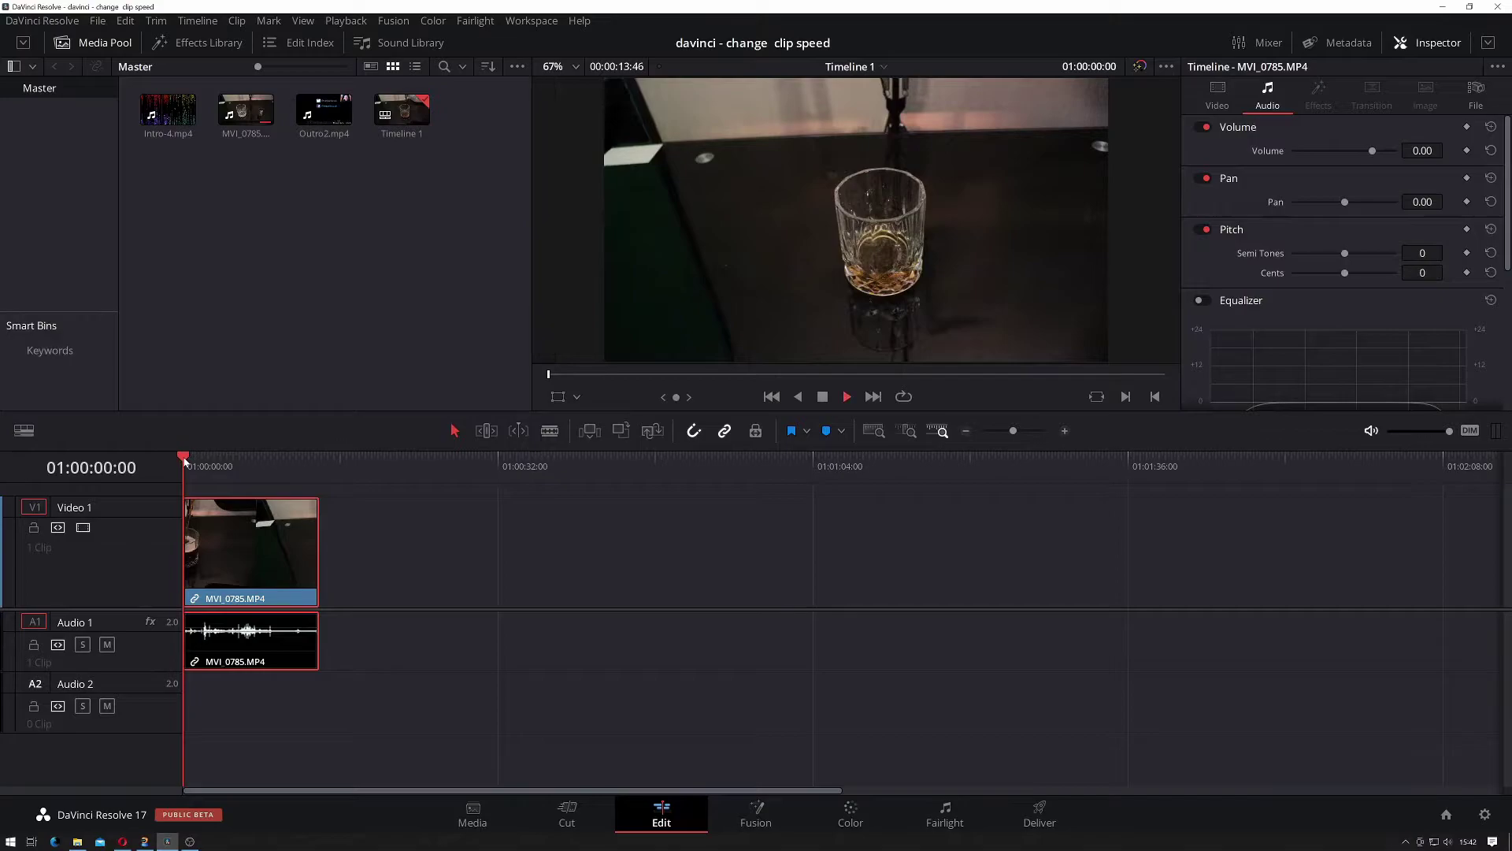
{"action": "key", "text": "space"}
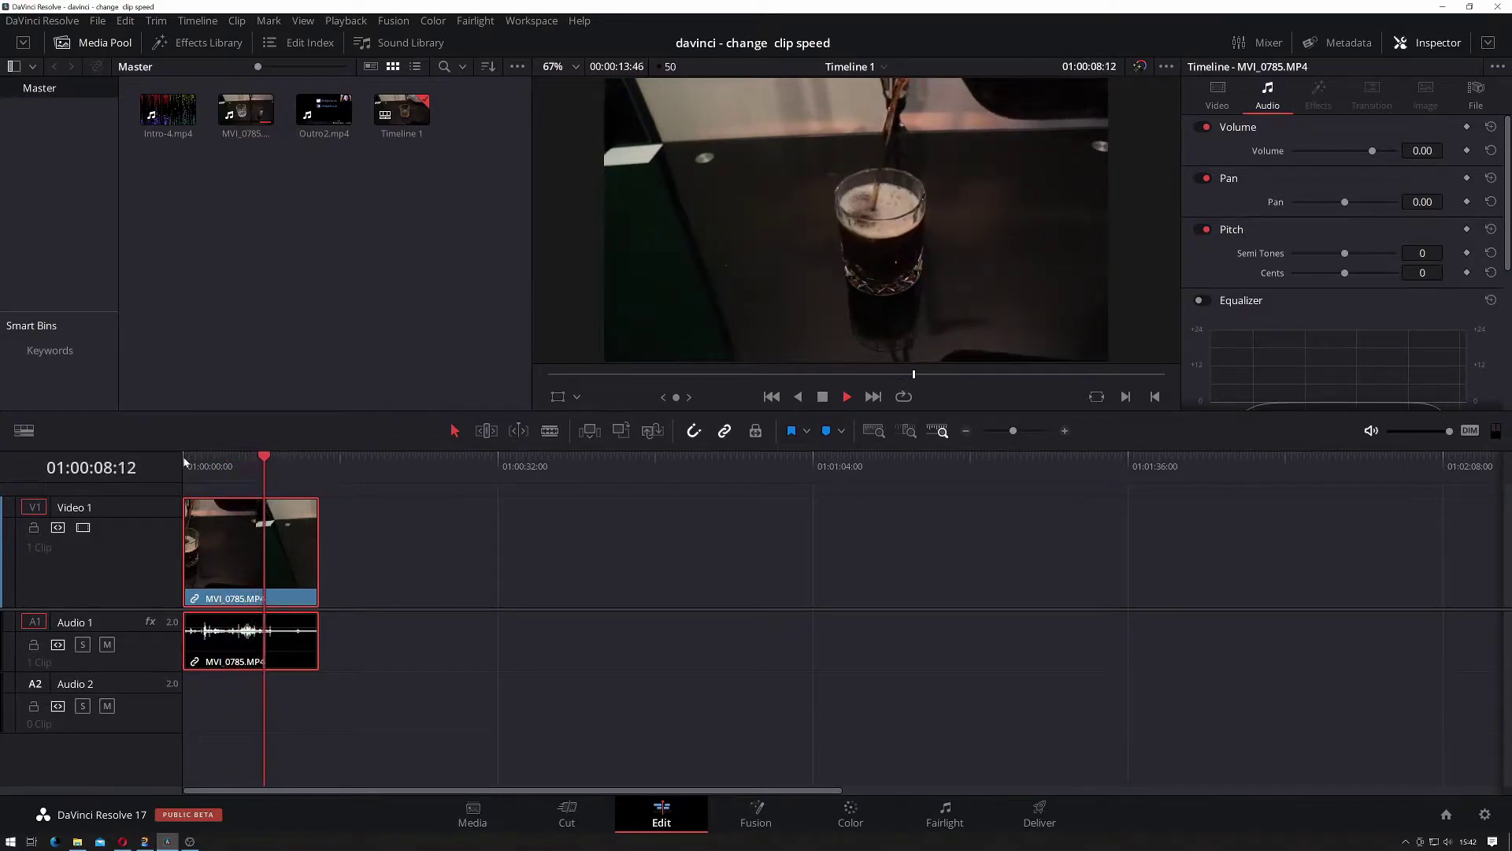
{"action": "key", "text": "space"}
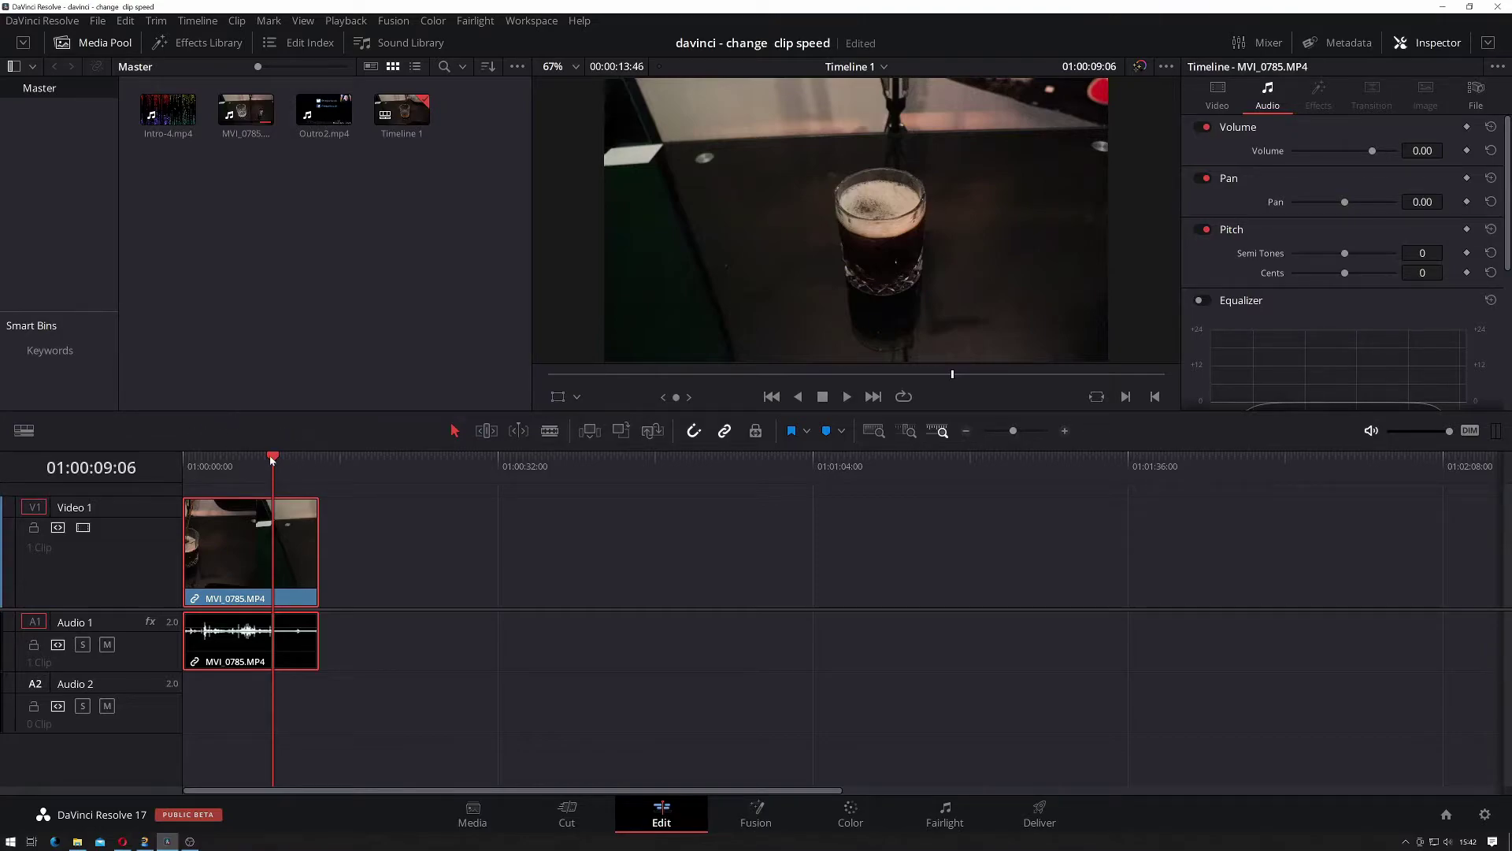
{"action": "left_click_drag", "start_coordinate": [272, 462], "coordinate": [189, 466]}
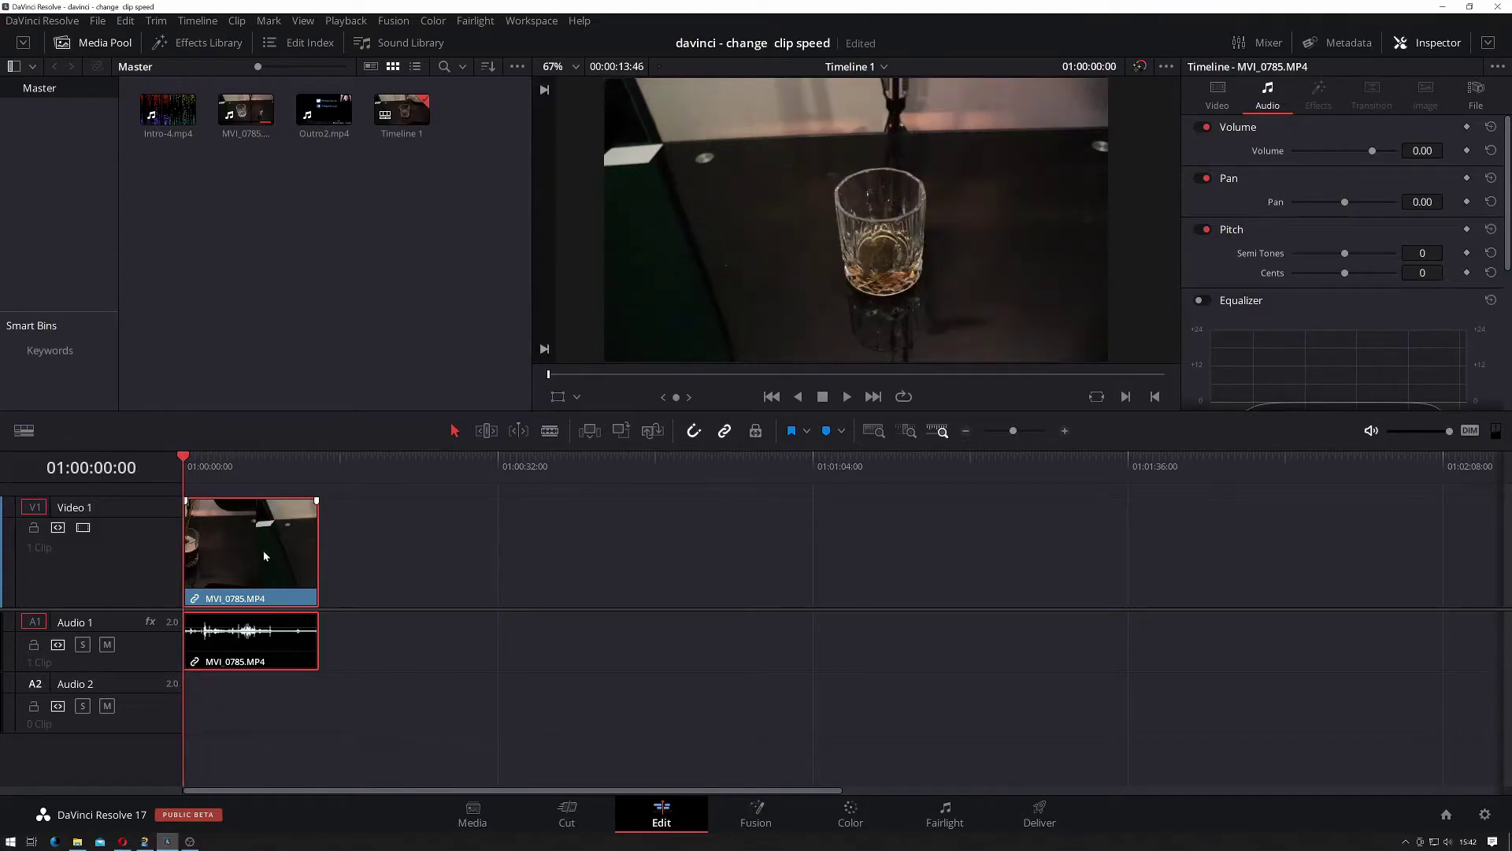
Change the speed of the MVI_0785.MP4 clip to 800%
{"action": "right_click", "coordinate": [252, 571]}
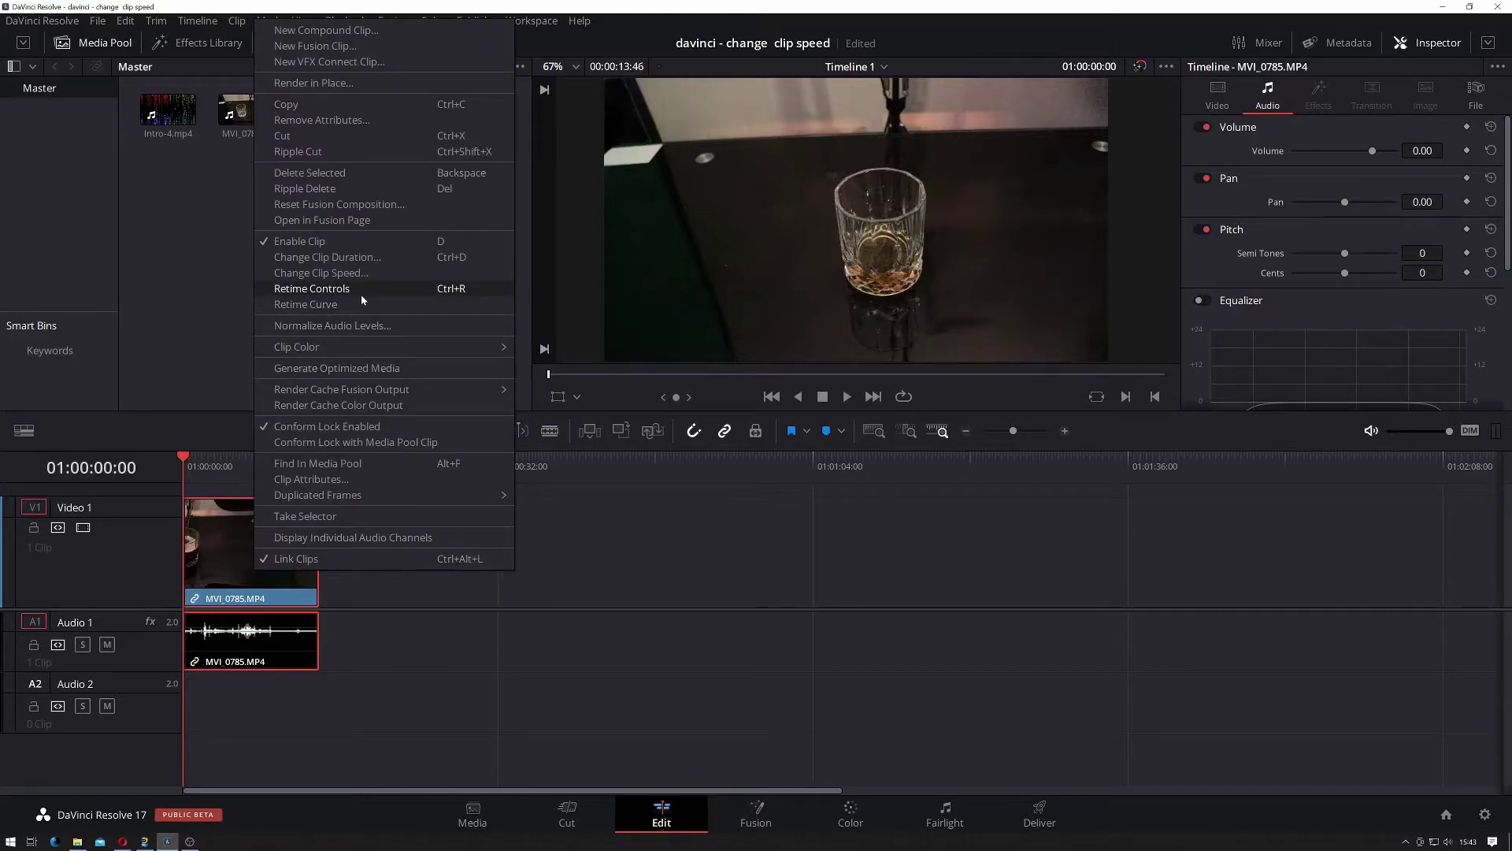
{"action": "left_click", "coordinate": [362, 273]}
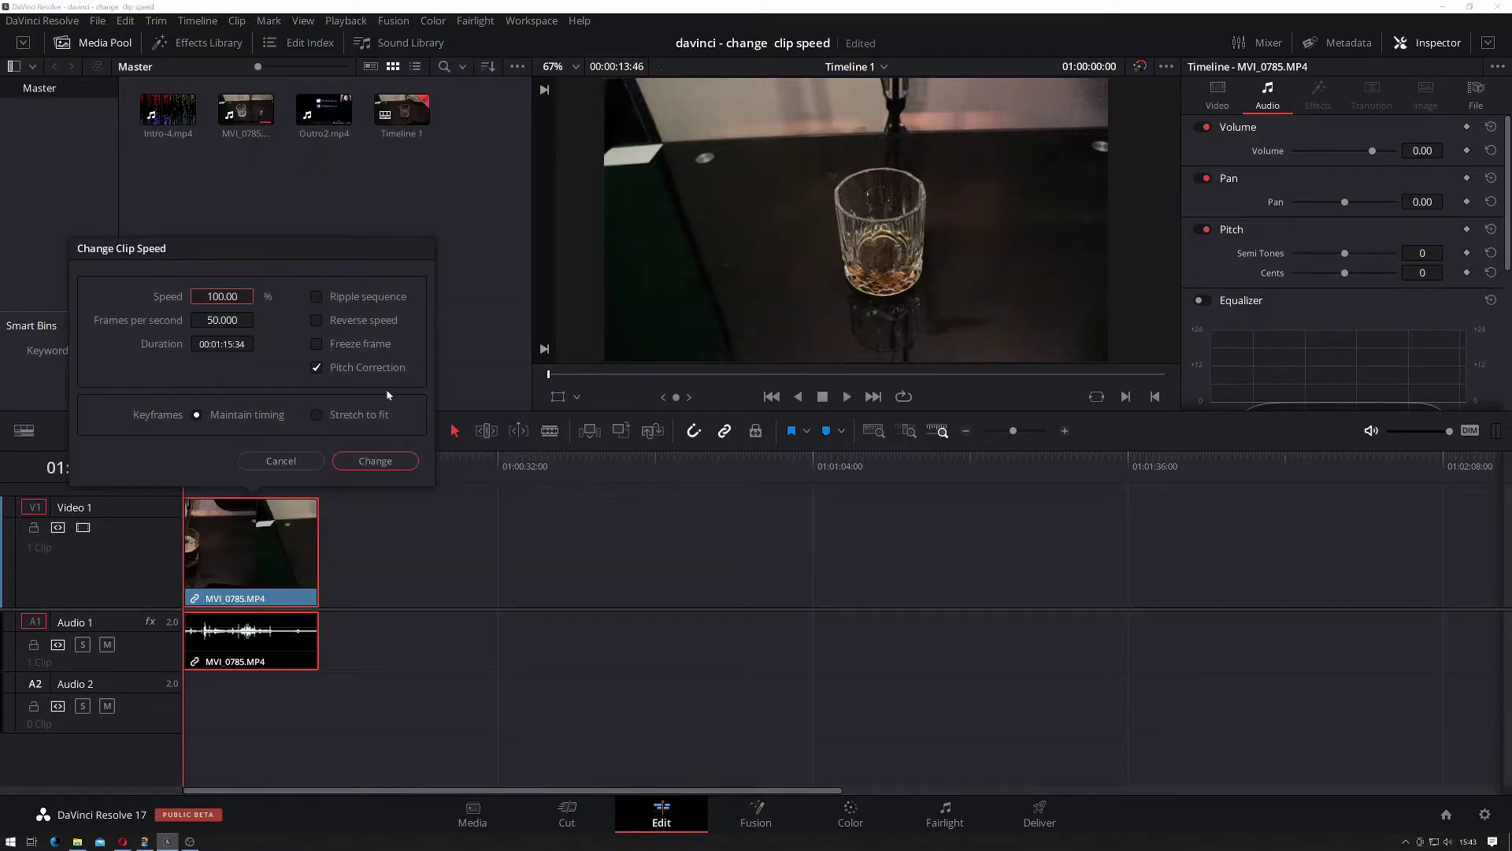
{"action": "double_click", "coordinate": [211, 295]}
{"action": "type", "text": "600"}
{"action": "key", "text": "Return"}
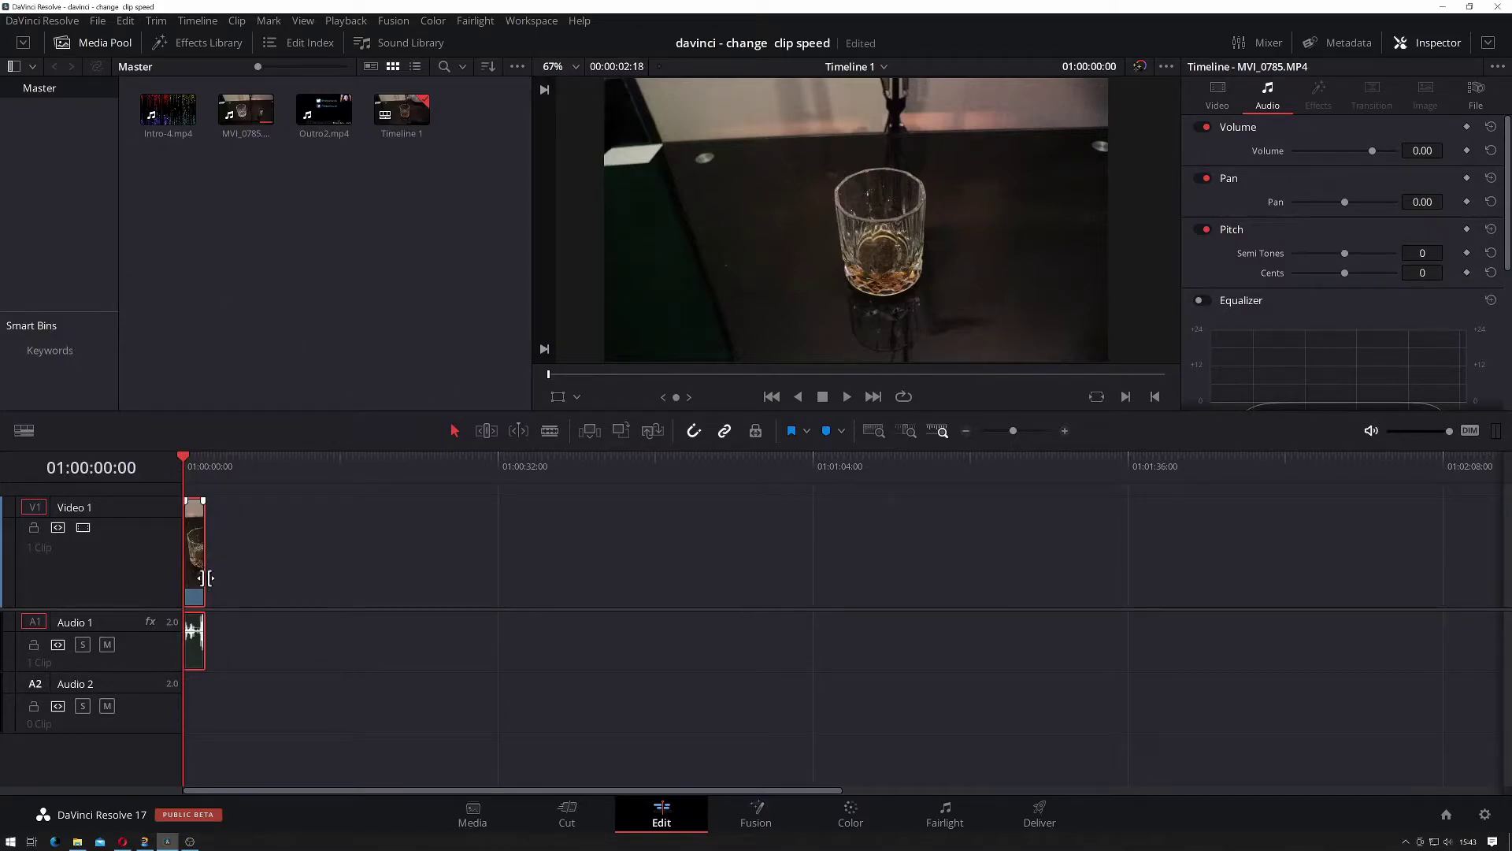
Play the sped-up clip from its beginning several times to examine the faster motion
{"action": "key", "text": "End"}
{"action": "left_click", "coordinate": [1064, 431]}
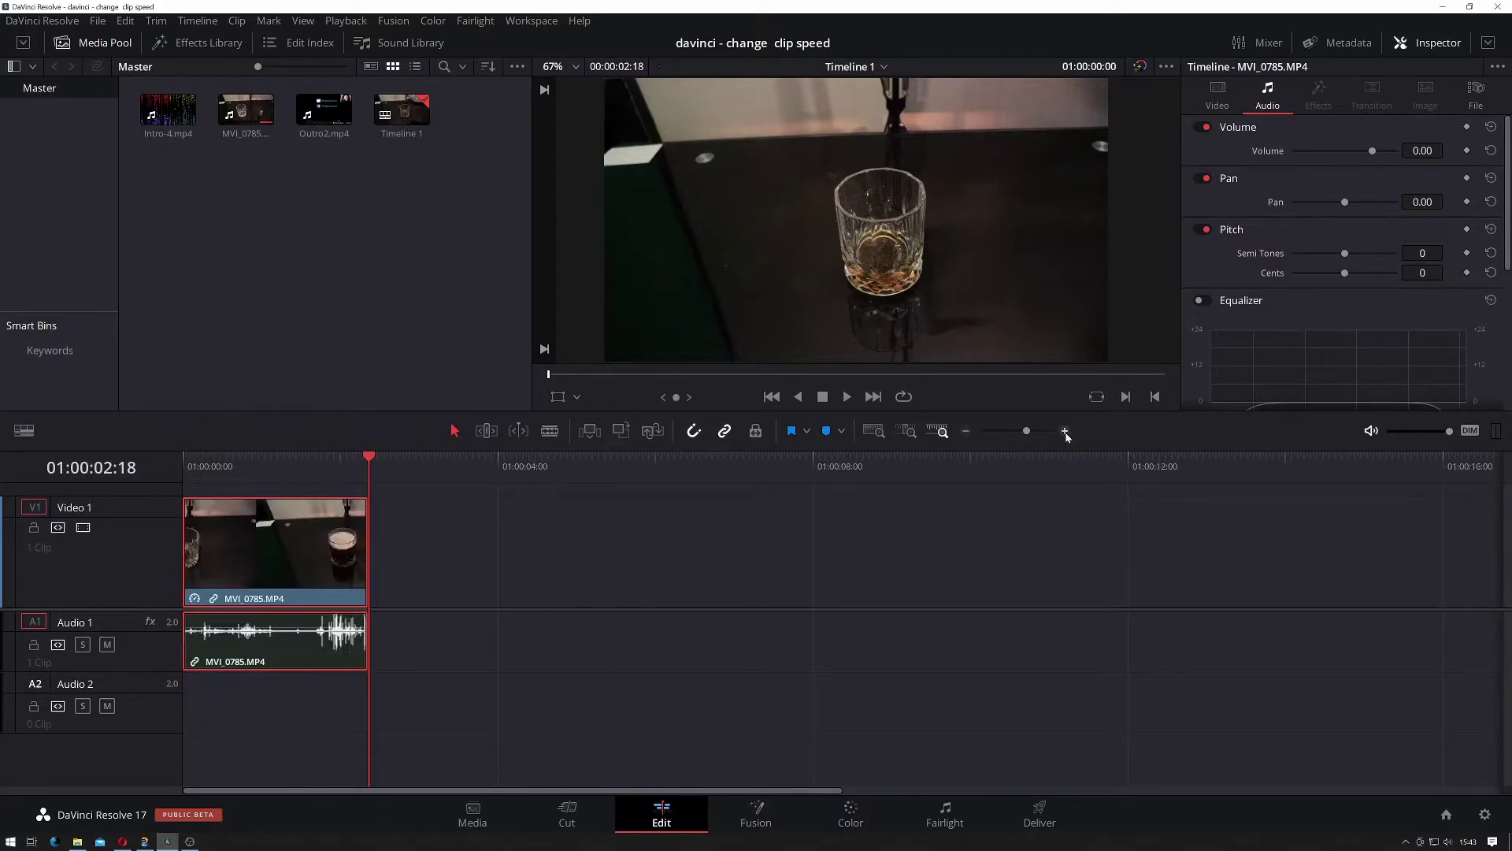
{"action": "left_click", "coordinate": [1064, 431]}
{"action": "left_click", "coordinate": [1064, 430]}
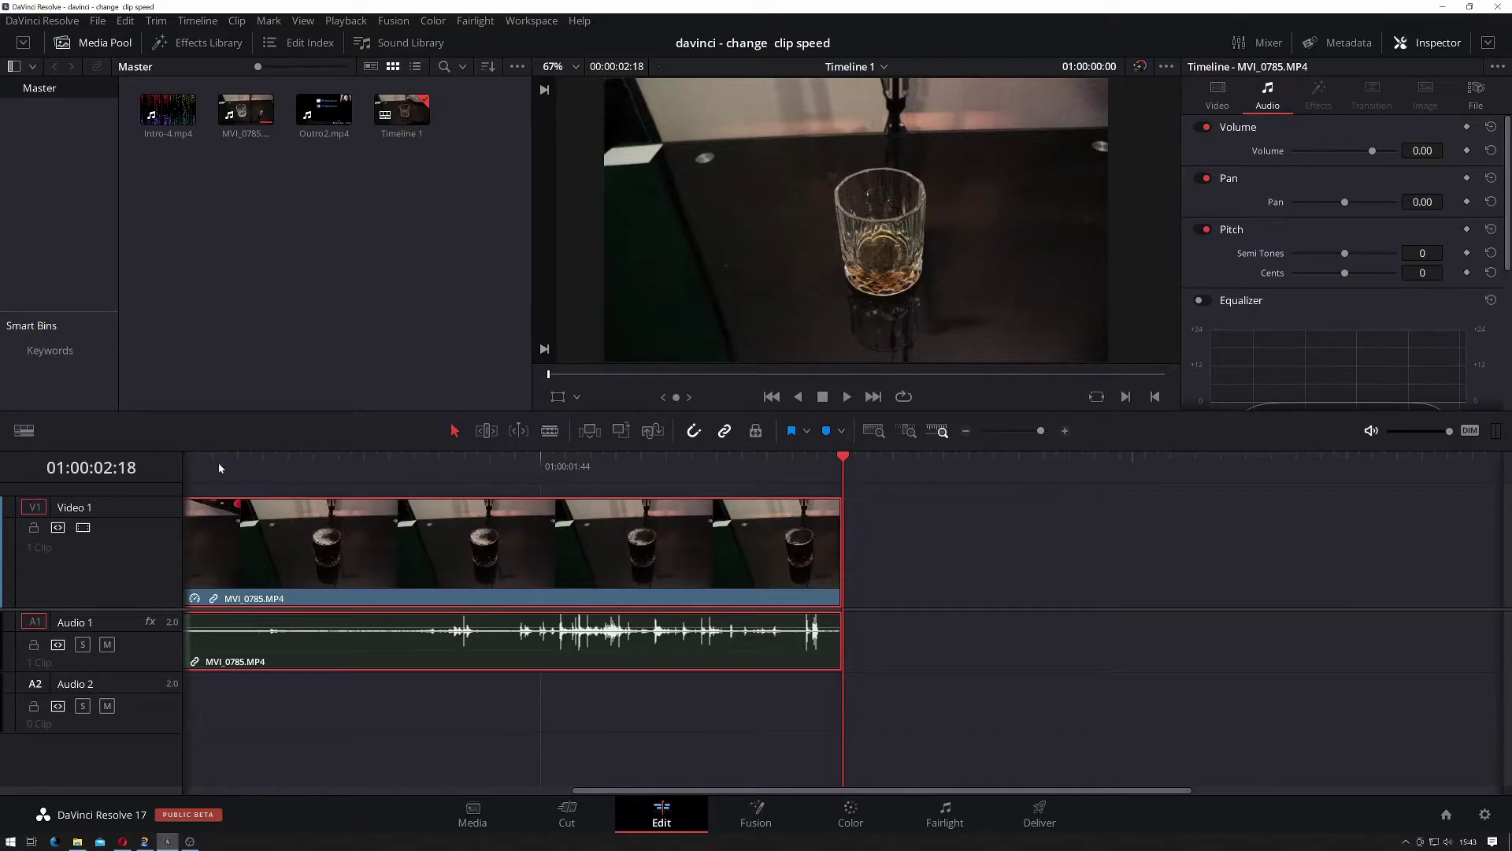
{"action": "left_click_drag", "start_coordinate": [219, 463], "coordinate": [169, 462]}
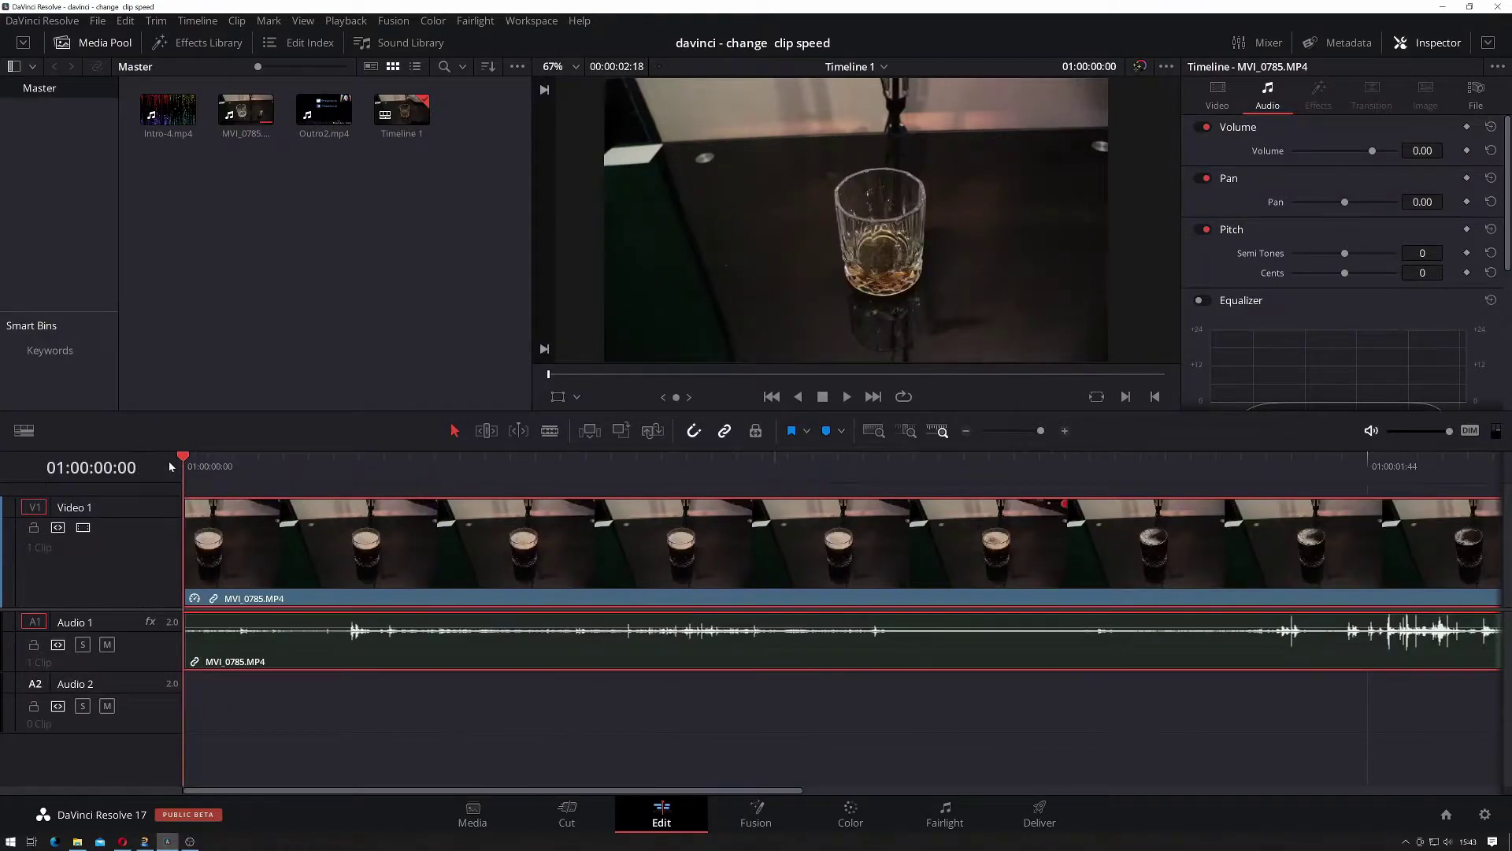
{"action": "left_click", "coordinate": [965, 431]}
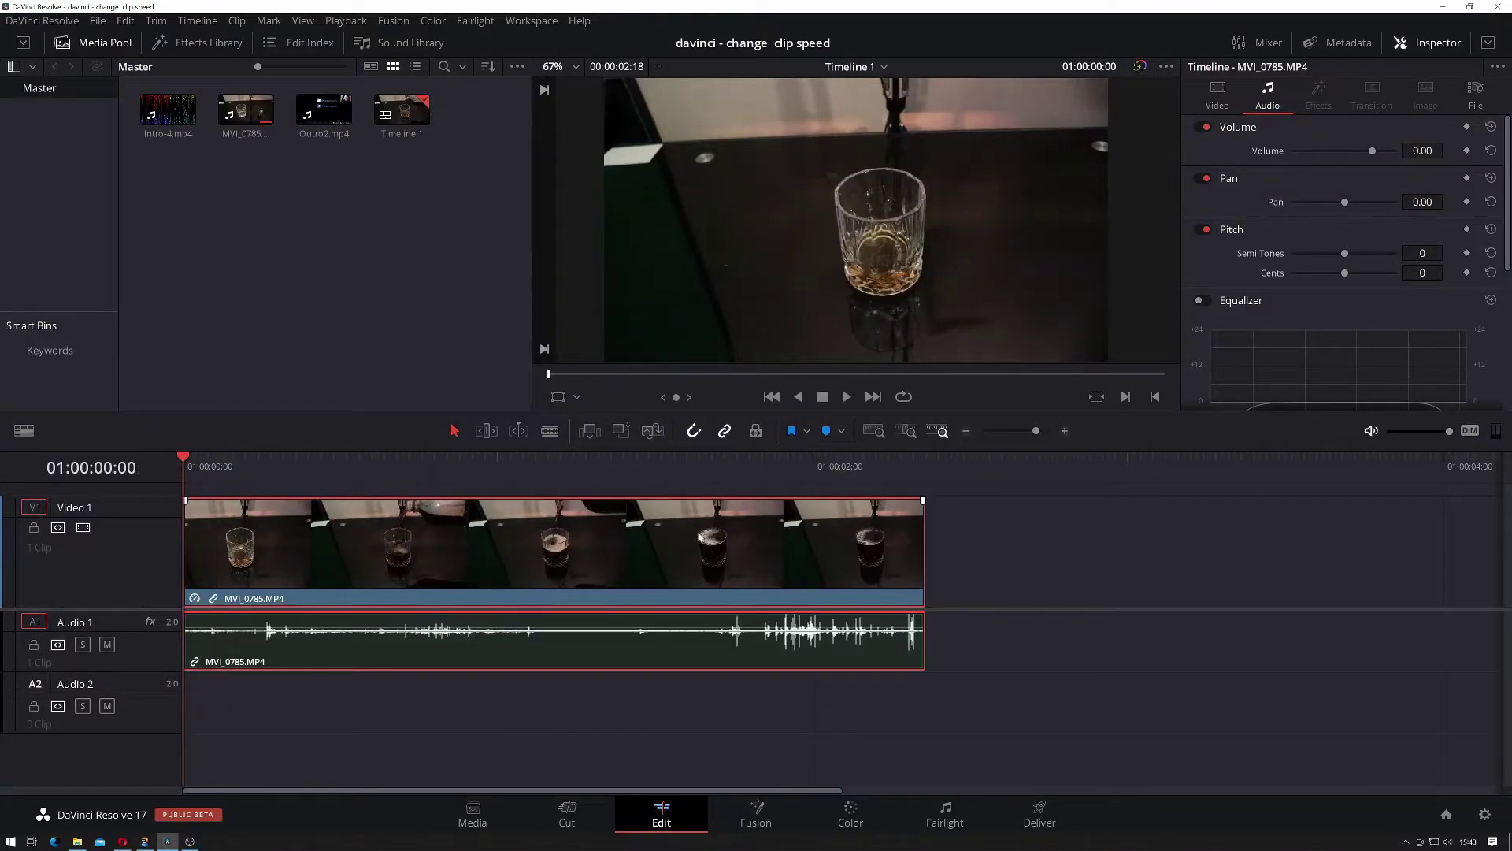
{"action": "key", "text": "space"}
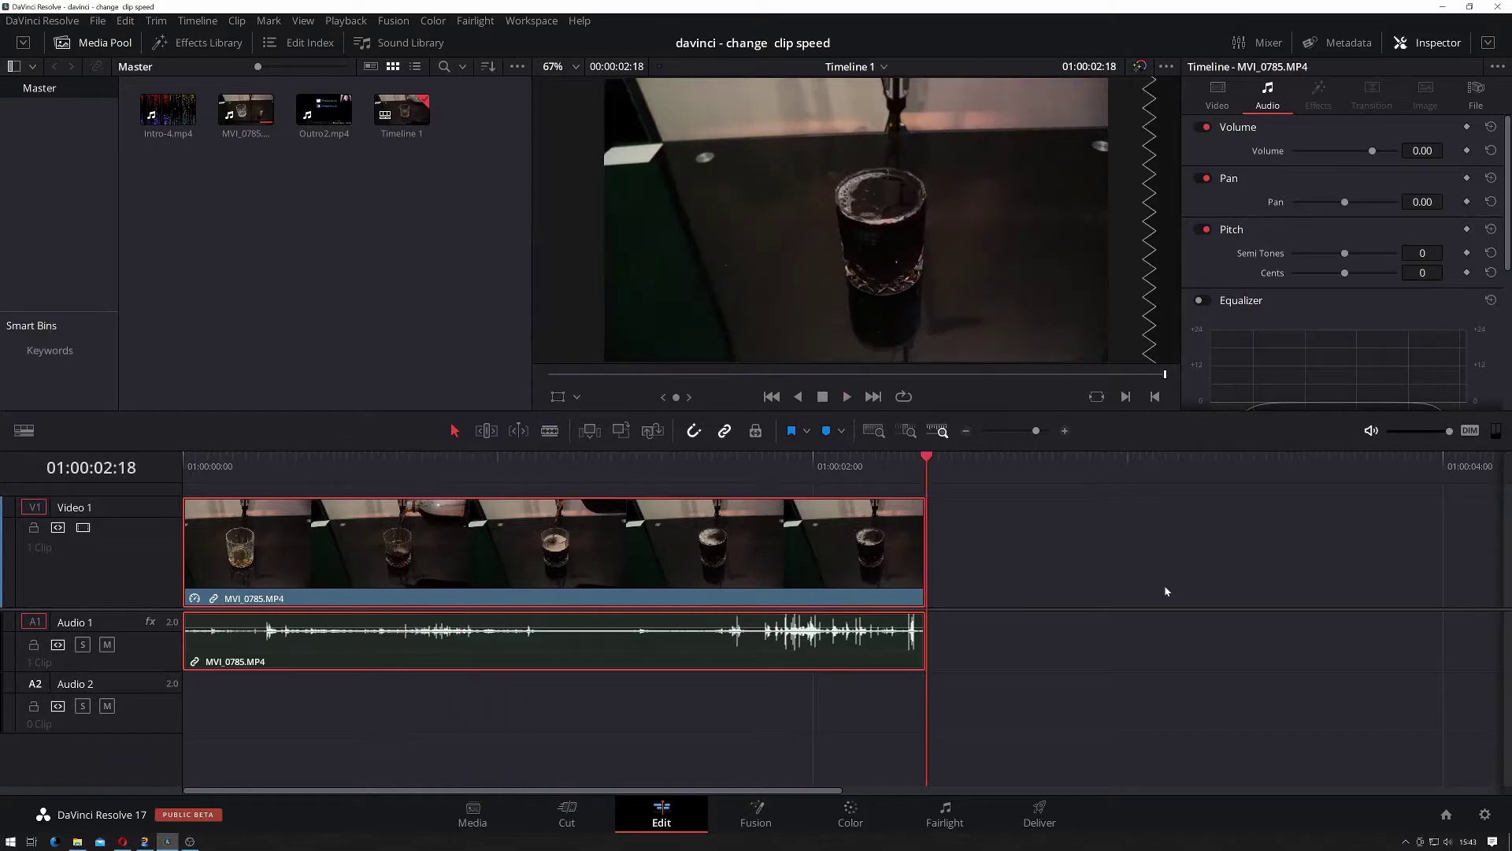
{"action": "key", "text": "Home"}
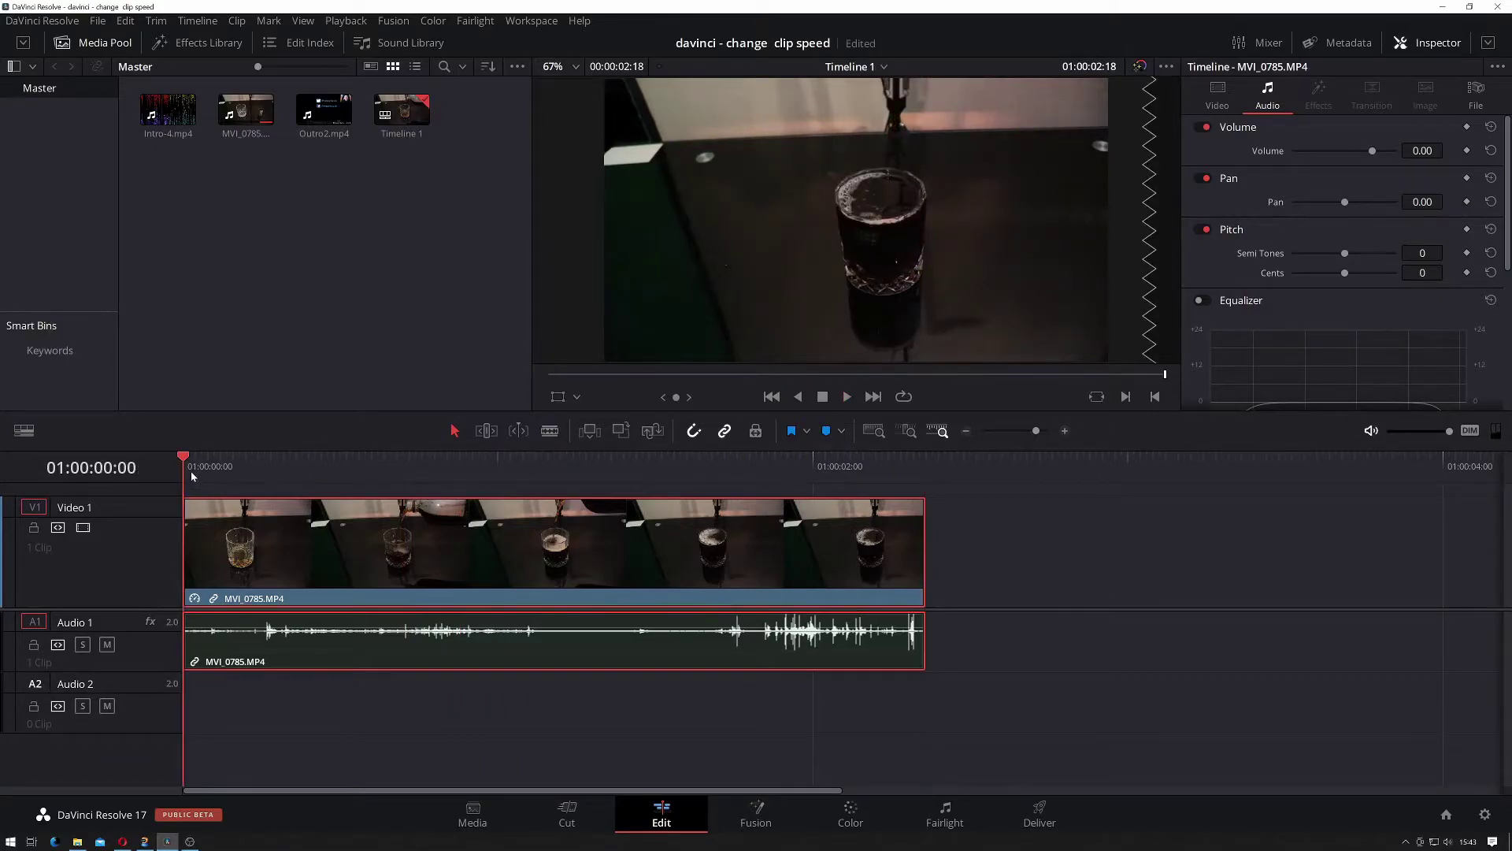
{"action": "key", "text": "space"}
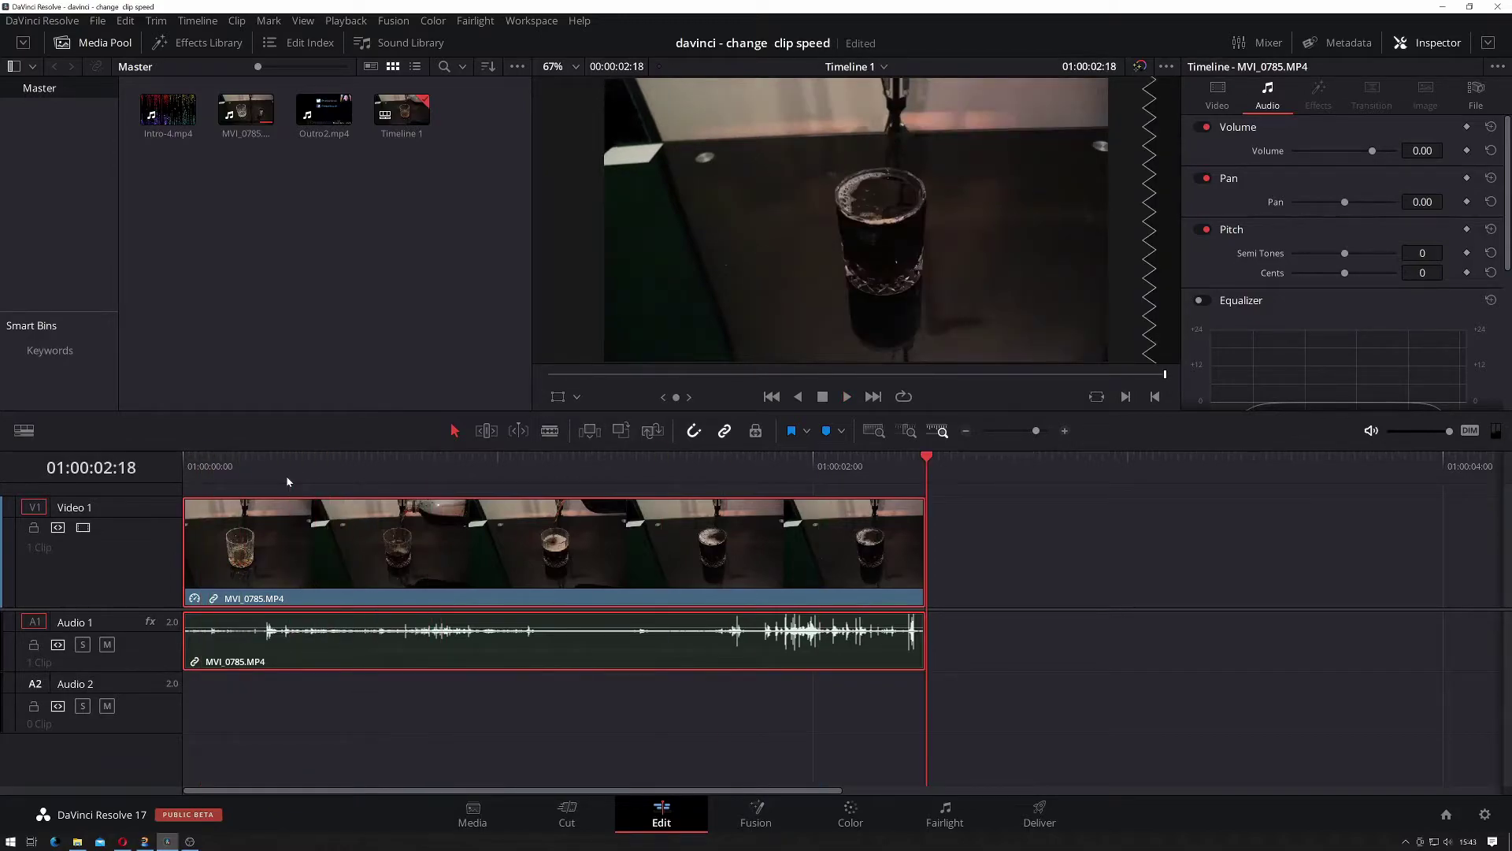
{"action": "key", "text": "Home"}
{"action": "key", "text": "space"}
Review the Change Clip Speed settings of the sped-up clip and close them without applying changes
{"action": "right_click", "coordinate": [777, 576]}
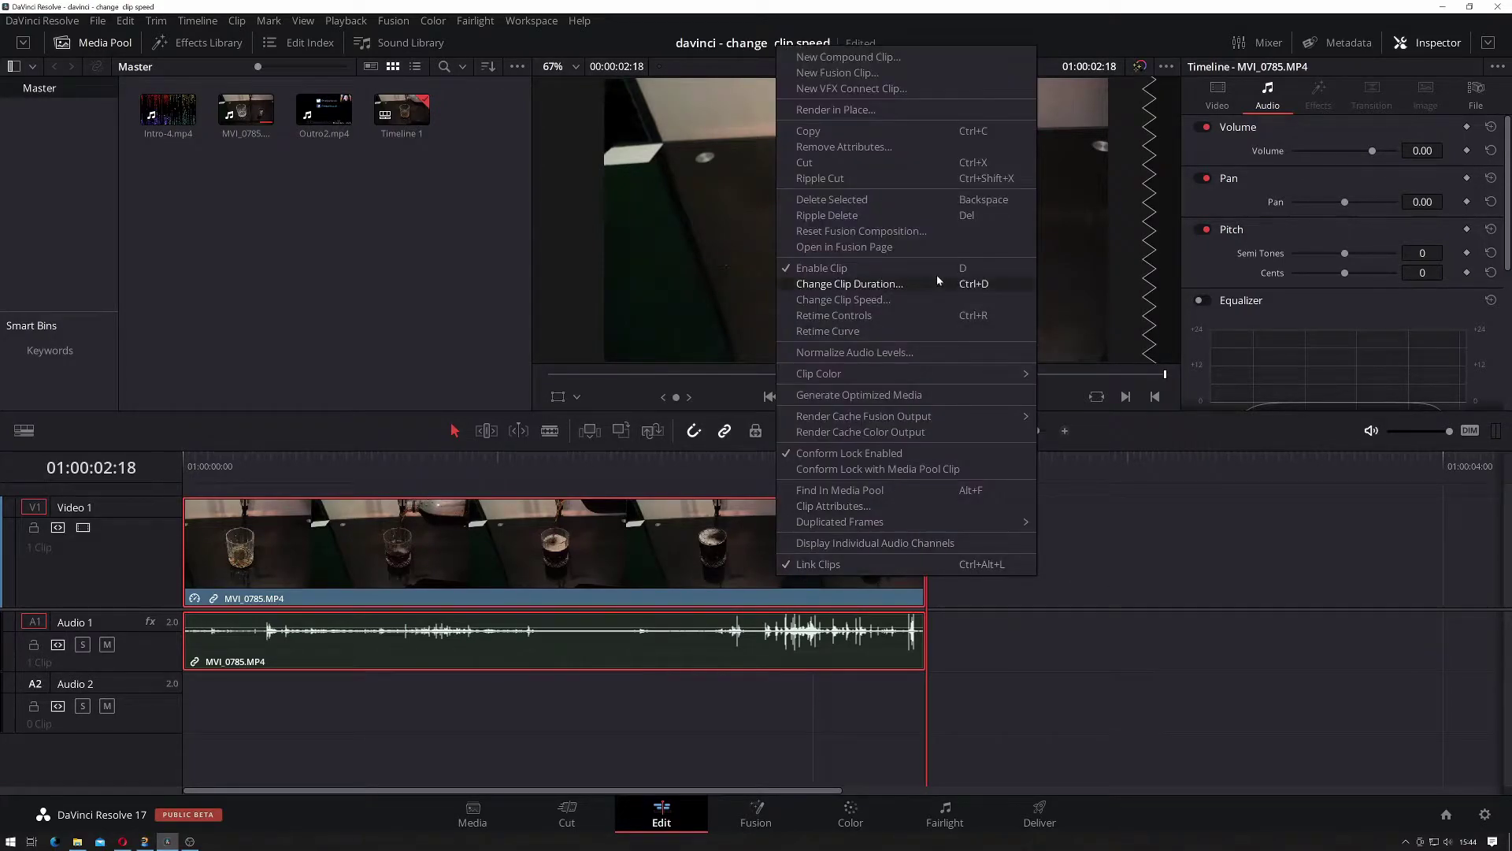
{"action": "left_click", "coordinate": [924, 300]}
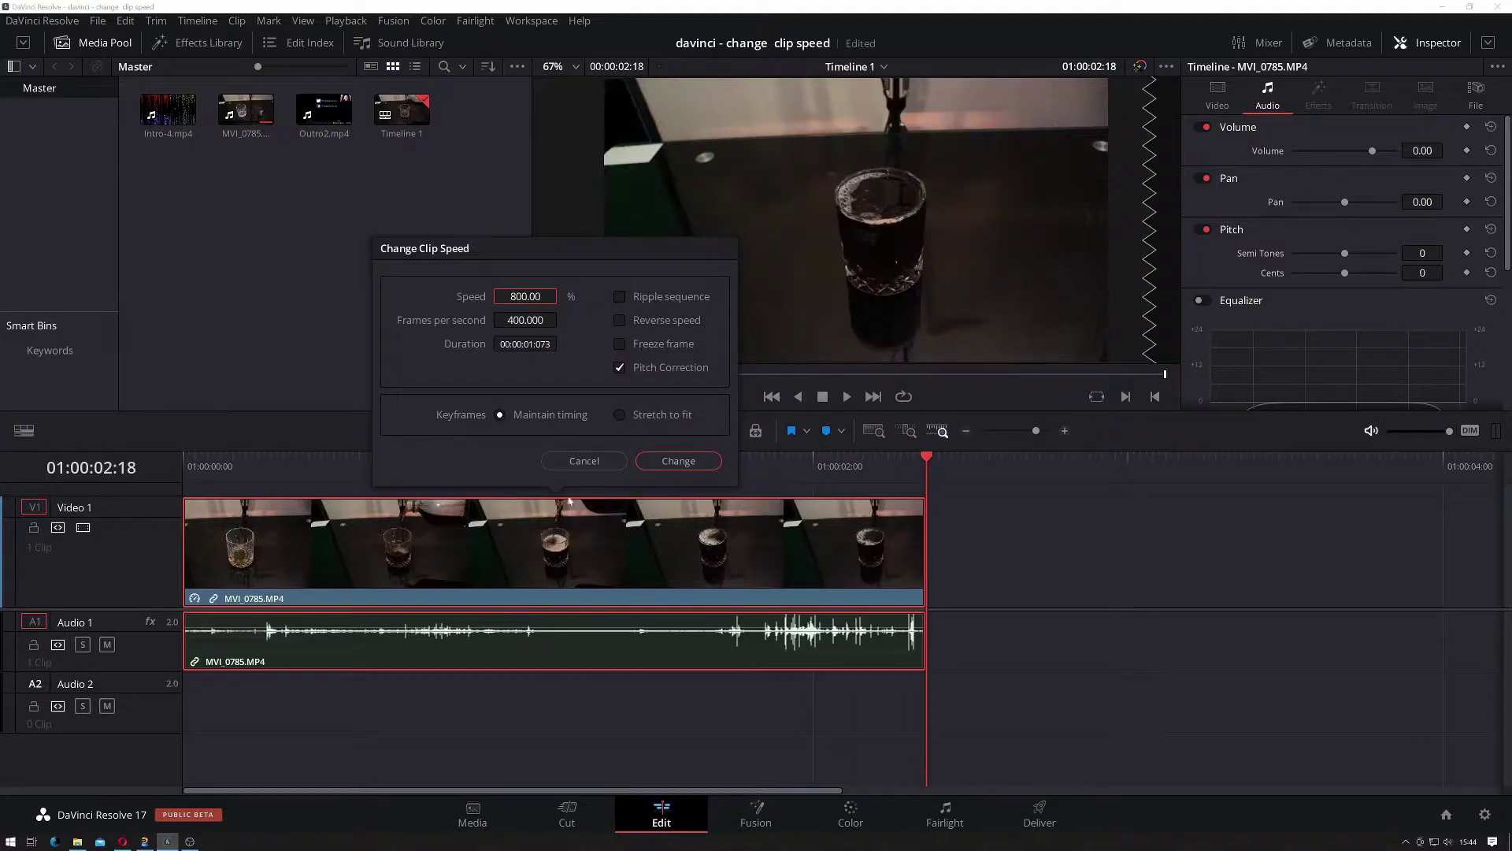
{"action": "left_click", "coordinate": [593, 465]}
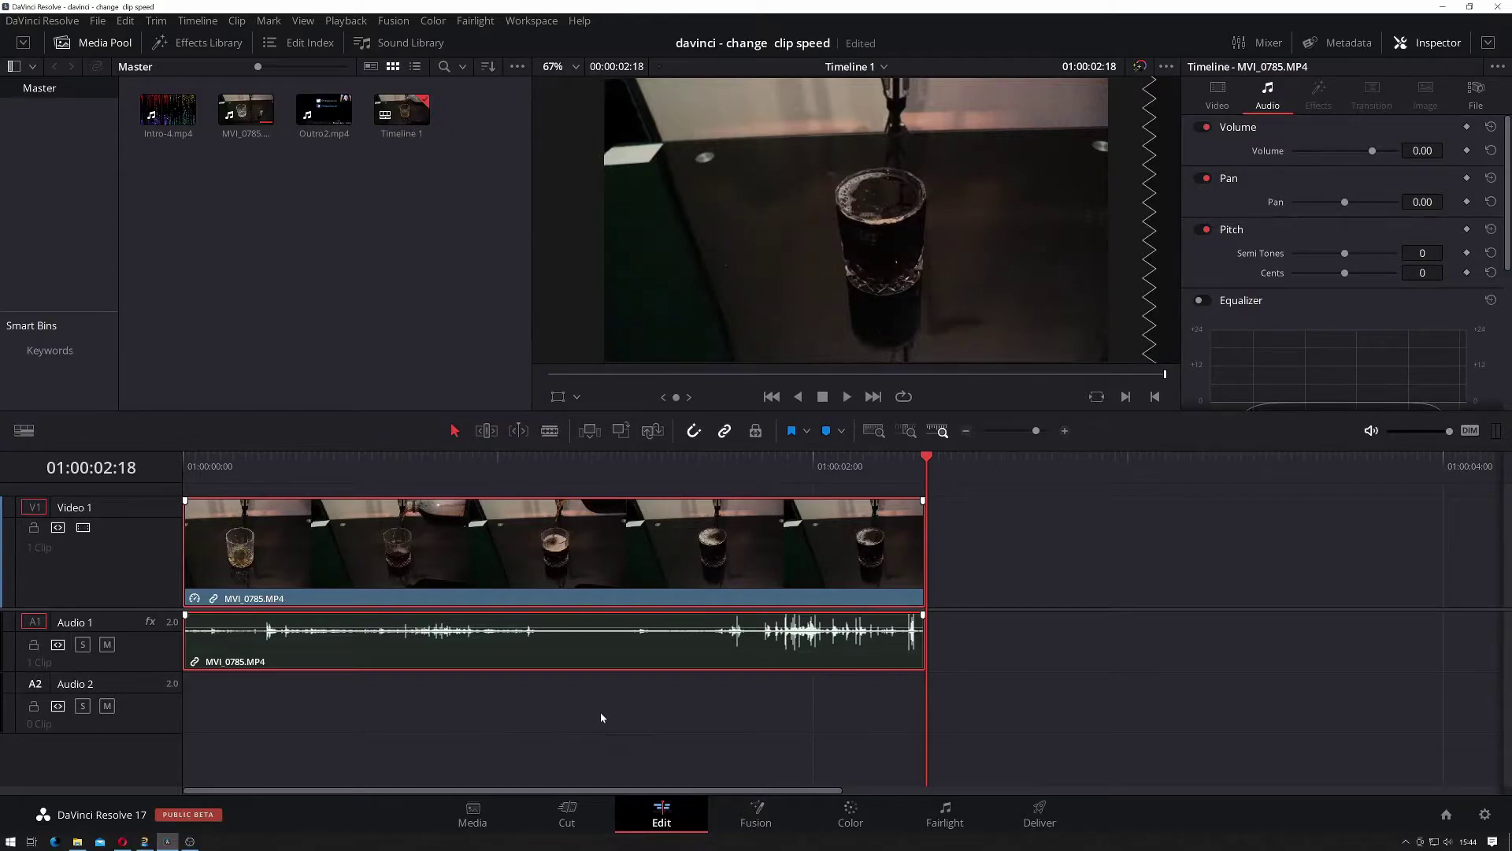
Place Outro2.mp4 on the timeline directly after the sped-up MVI_0785.MP4 clip
{"action": "left_click", "coordinate": [1055, 509]}
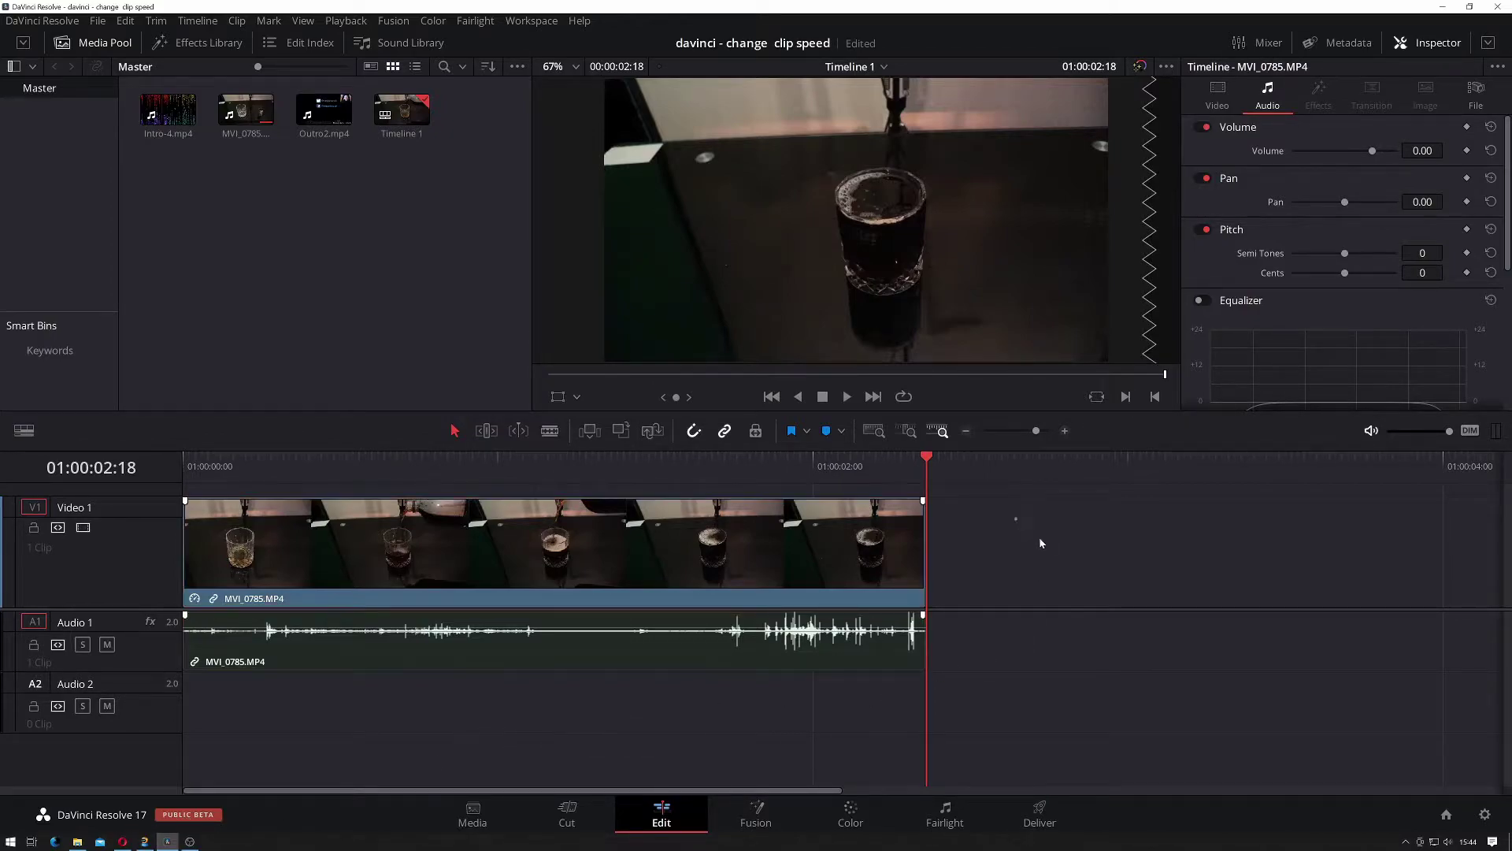
{"action": "left_click_drag", "start_coordinate": [324, 108], "coordinate": [930, 543]}
{"action": "left_click", "coordinate": [638, 536]}
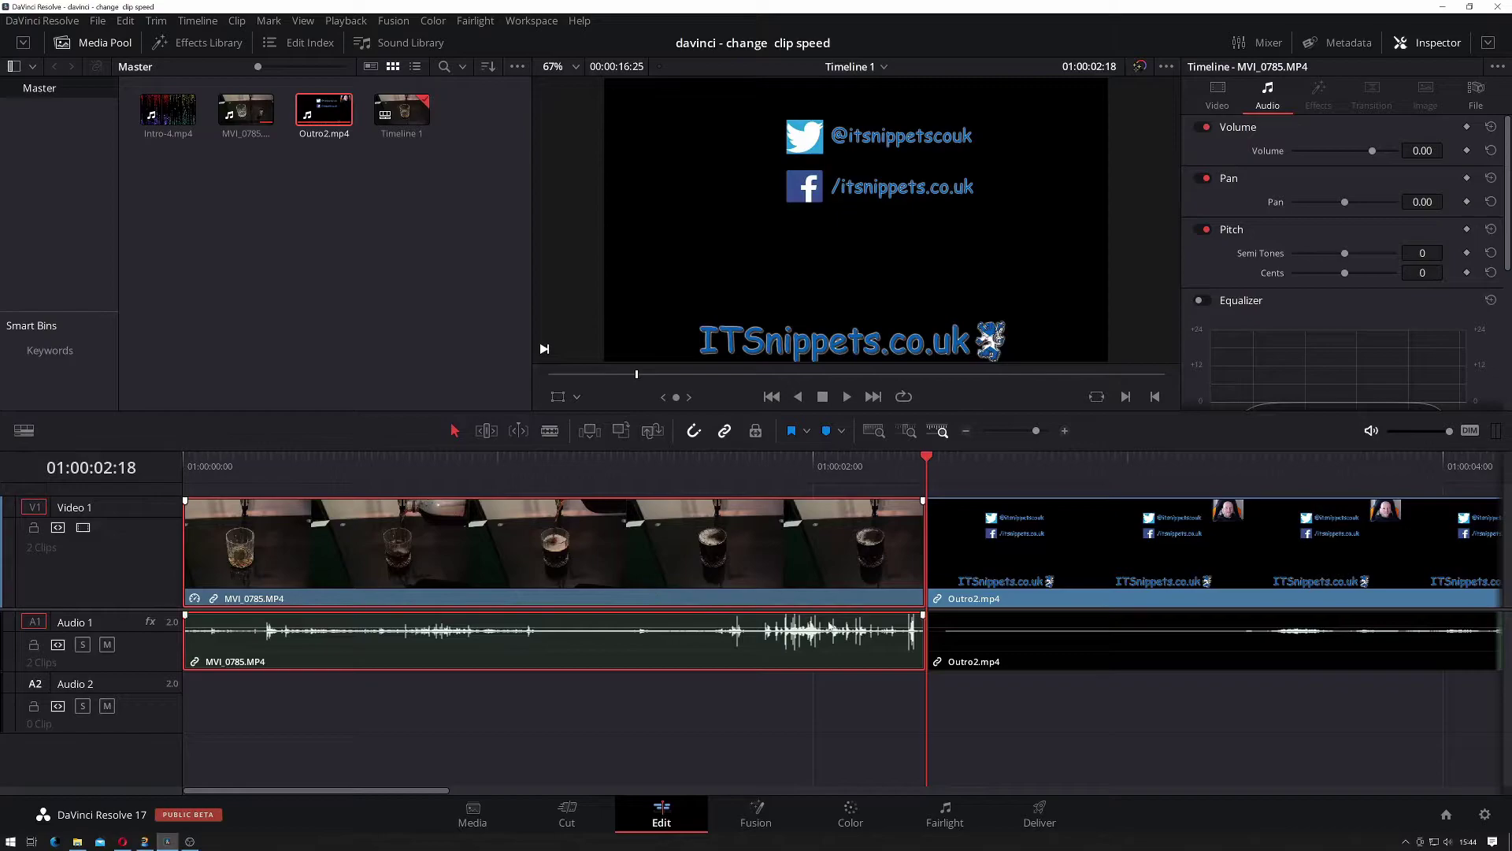
{"action": "left_click", "coordinate": [959, 550]}
{"action": "left_click", "coordinate": [1006, 562]}
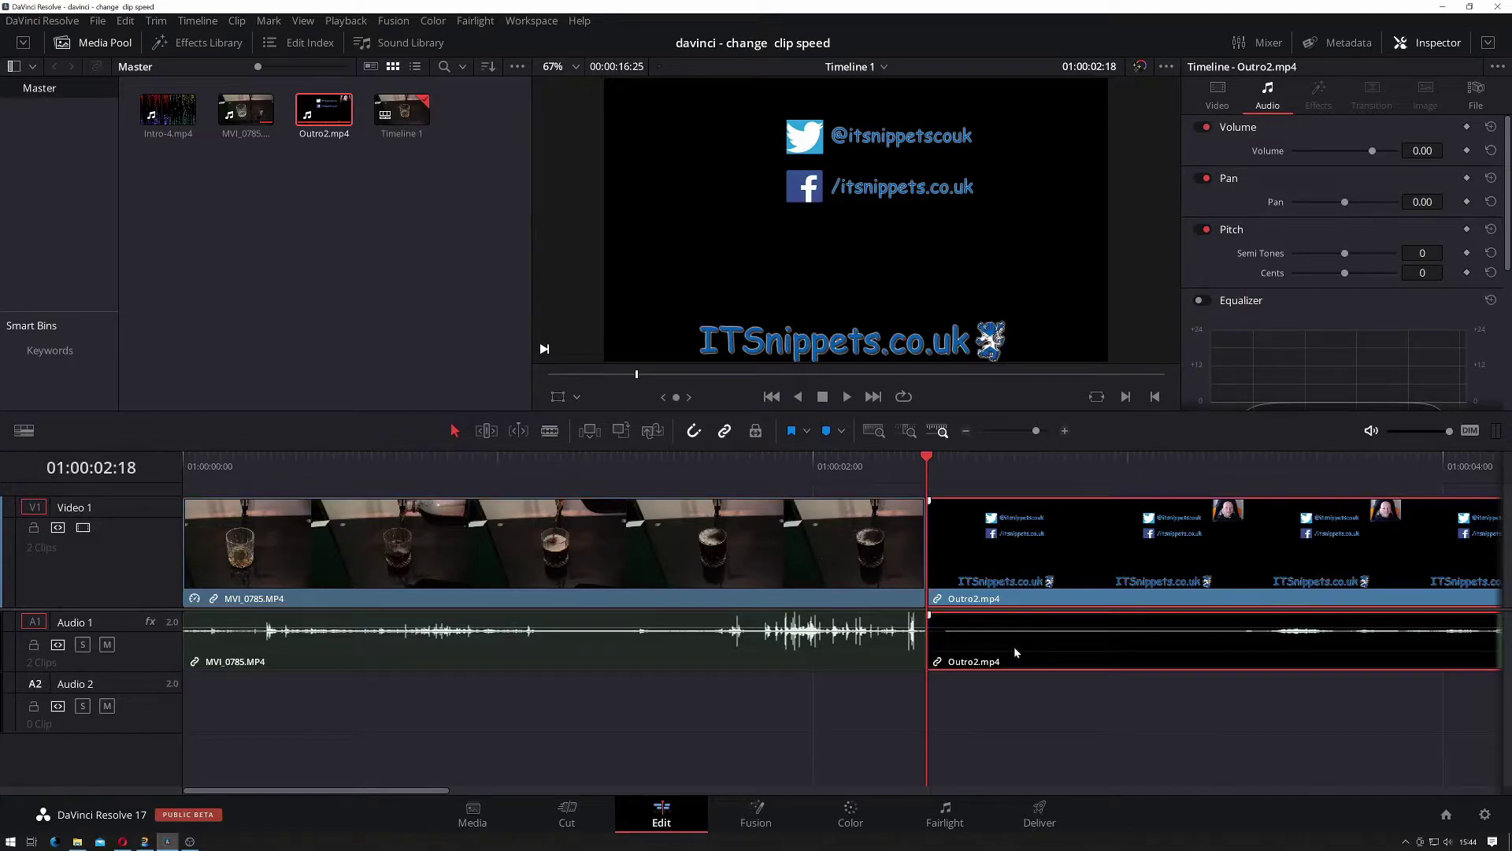
Move the Outro2.mp4 clip onto other tracks so it overlaps the sped-up clip's end, and delete it
{"action": "left_click_drag", "start_coordinate": [1013, 650], "coordinate": [696, 697]}
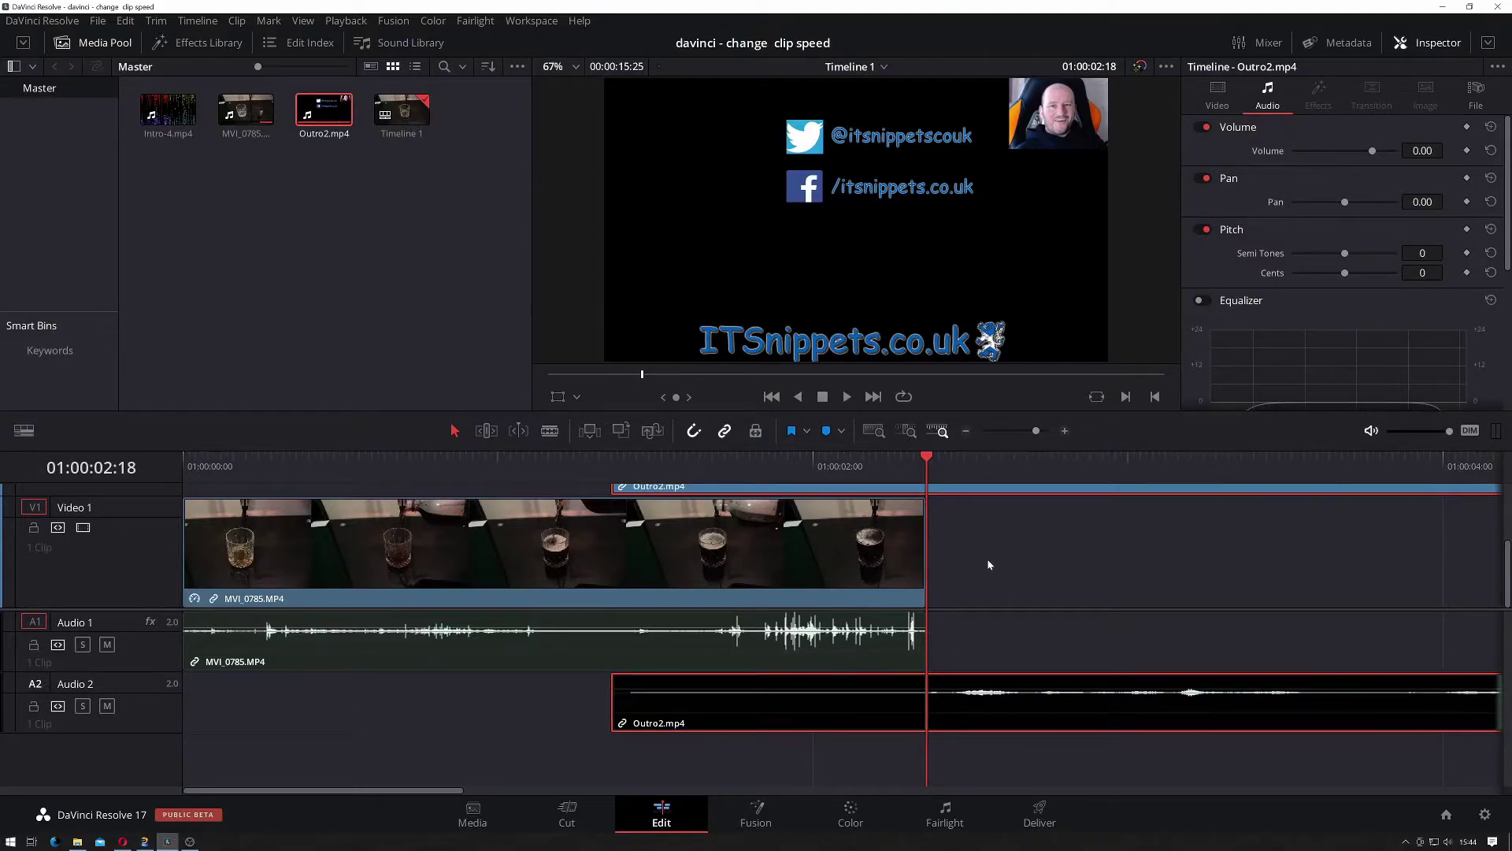
{"action": "key", "text": "Delete"}
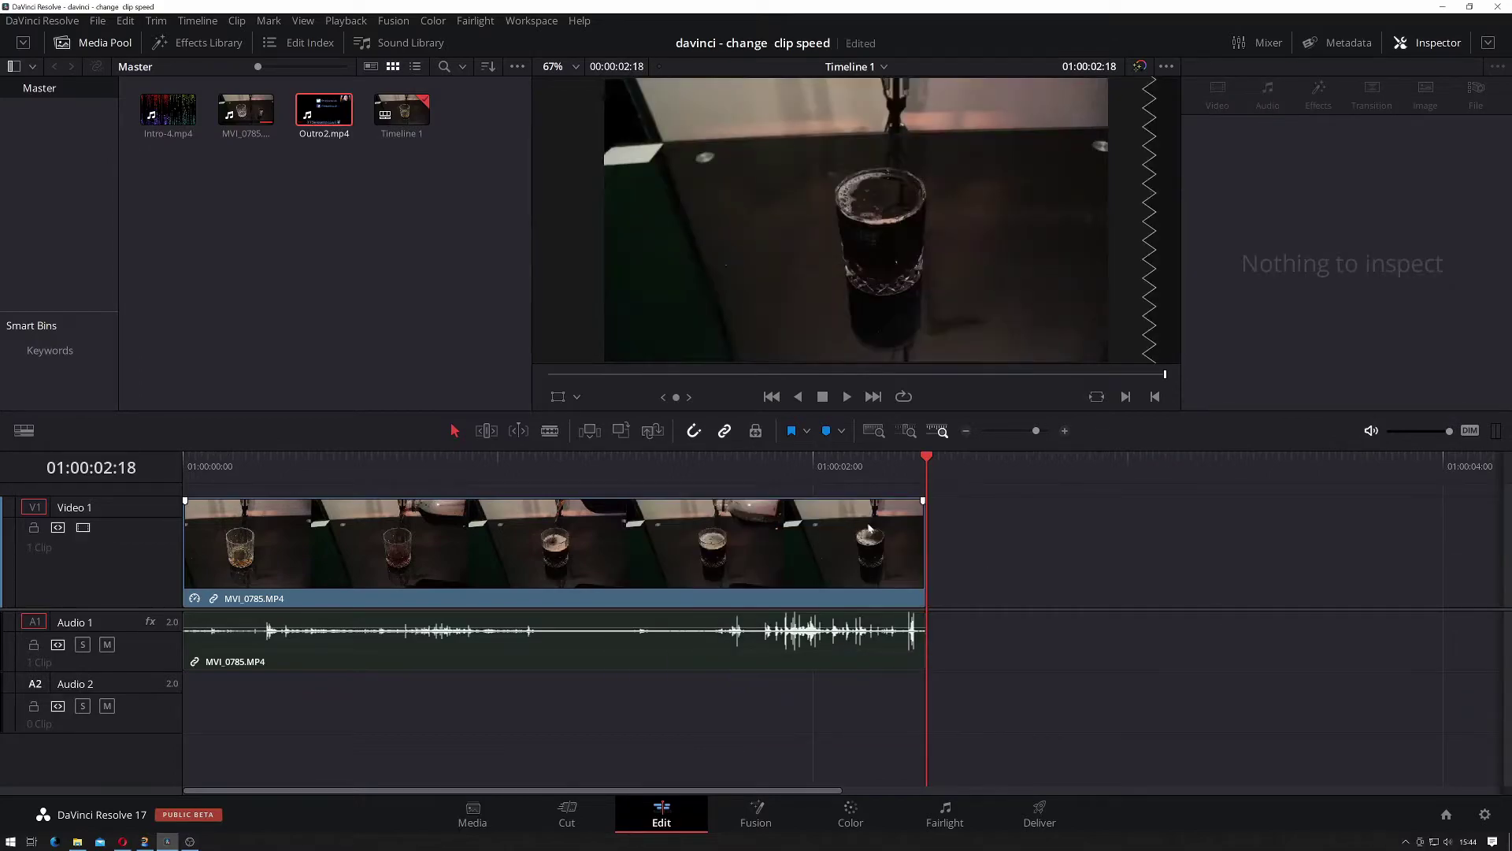
Open the Change Clip Speed settings of the MVI_0785.MP4 clip and its speed value for editing
{"action": "left_click", "coordinate": [509, 586]}
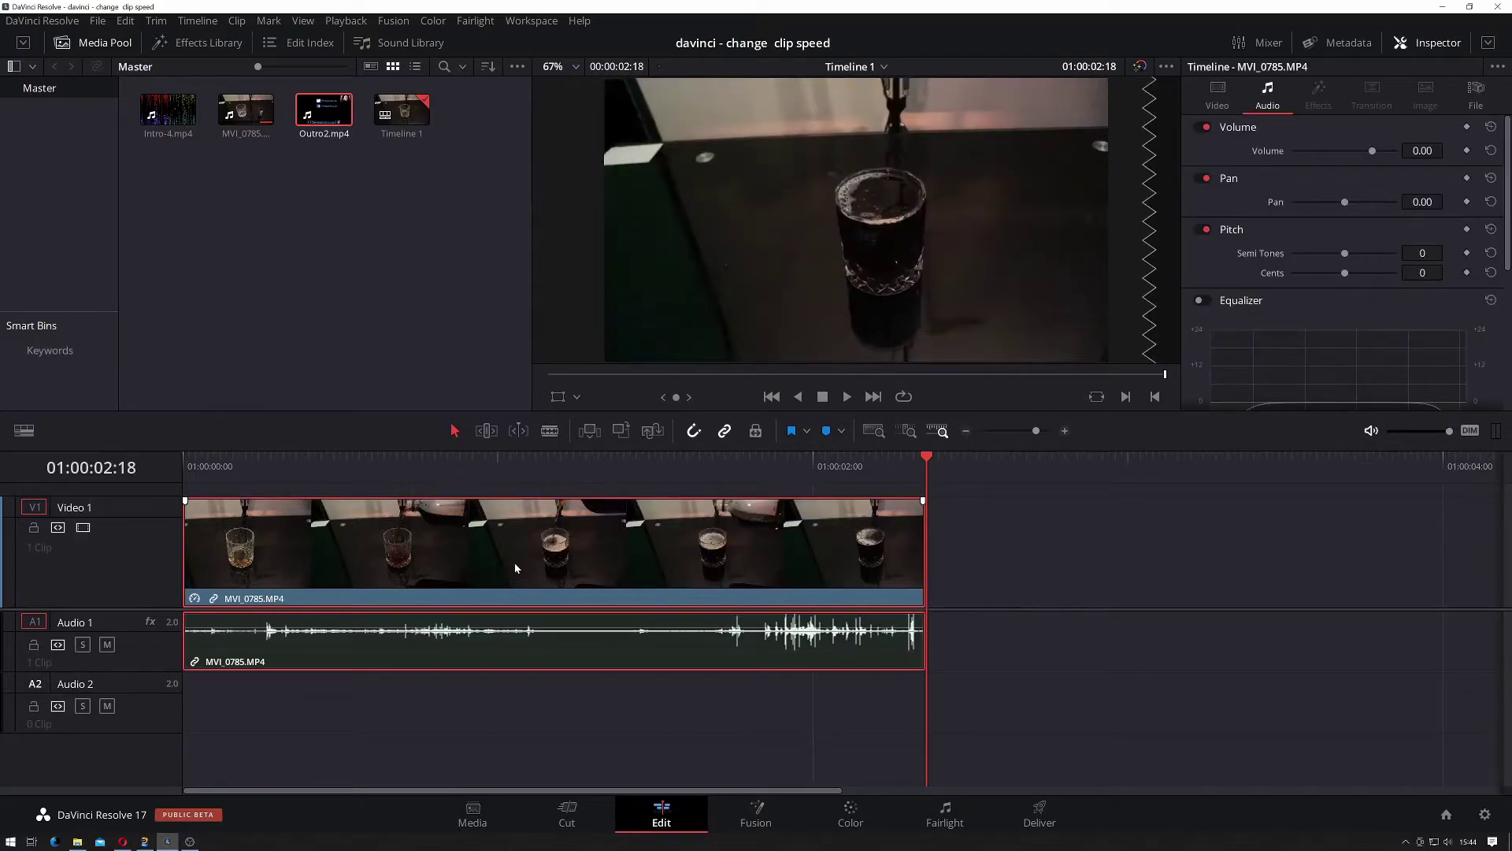
{"action": "right_click", "coordinate": [516, 566]}
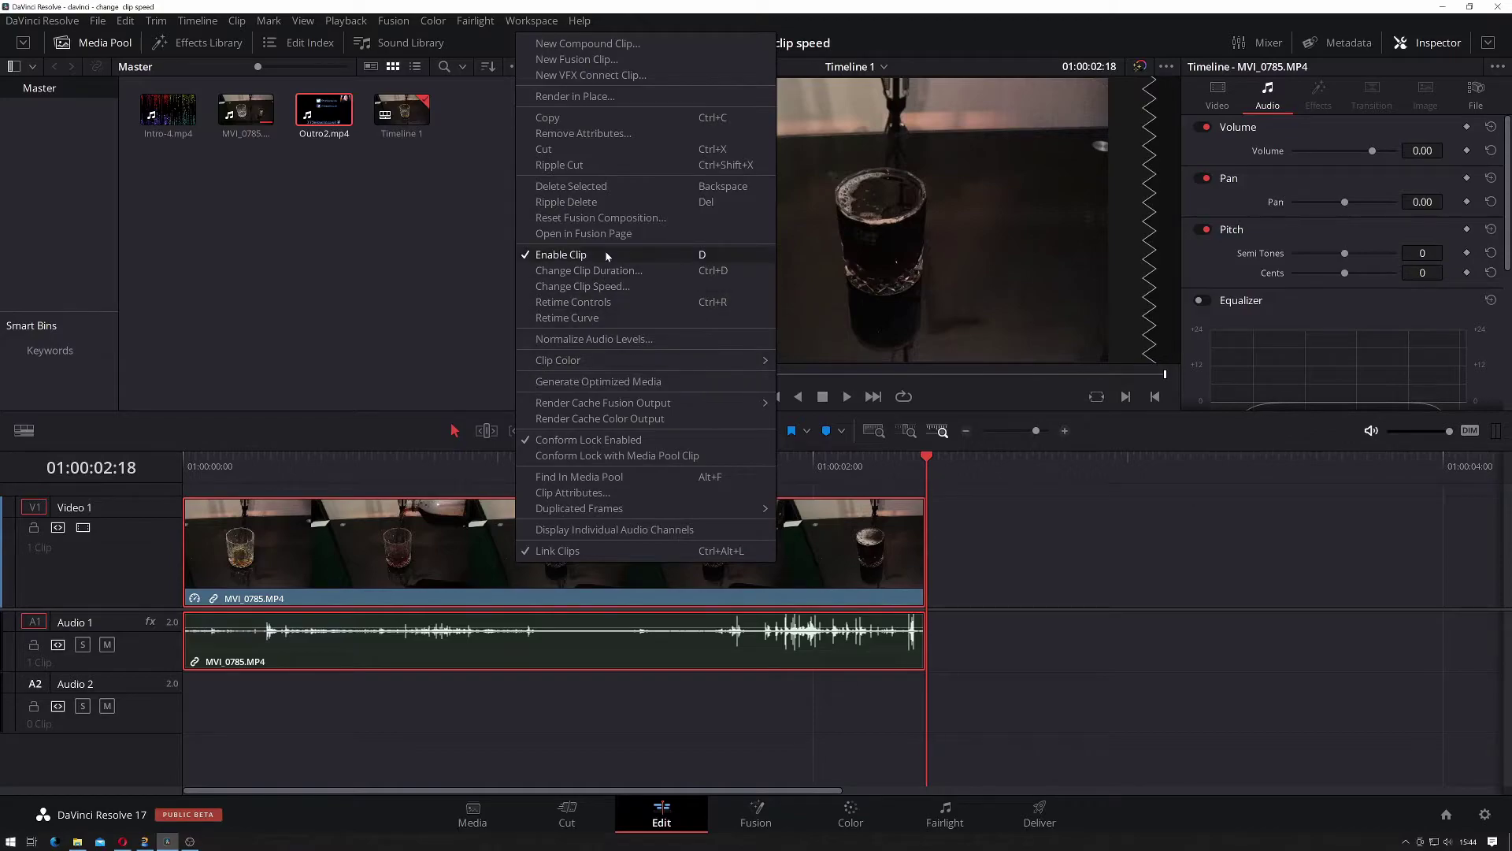
{"action": "left_click", "coordinate": [631, 285]}
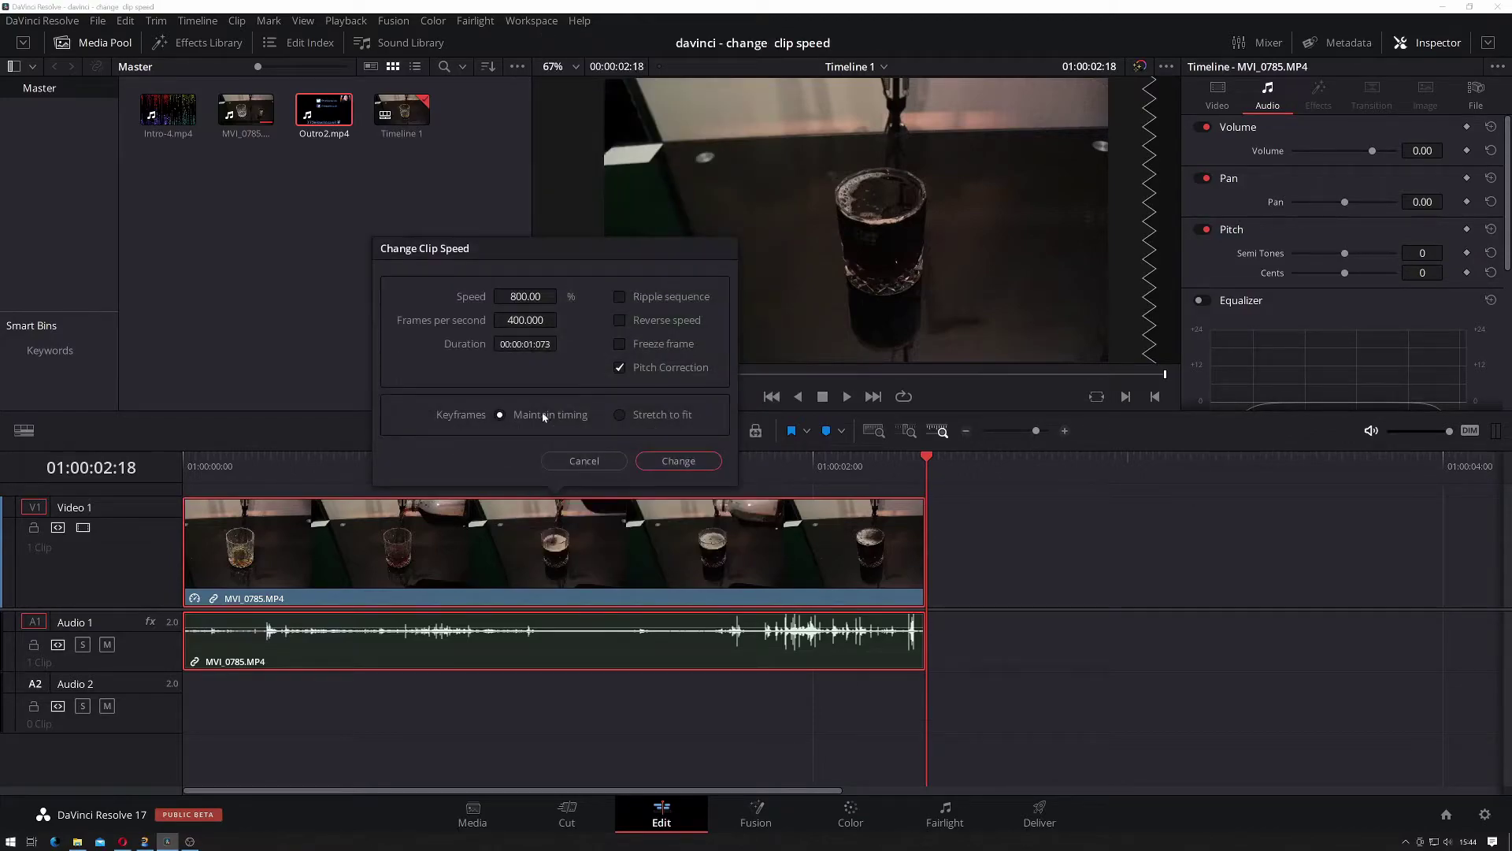
{"action": "left_click_drag", "start_coordinate": [536, 296], "coordinate": [529, 295]}
{"action": "left_click", "coordinate": [530, 294]}
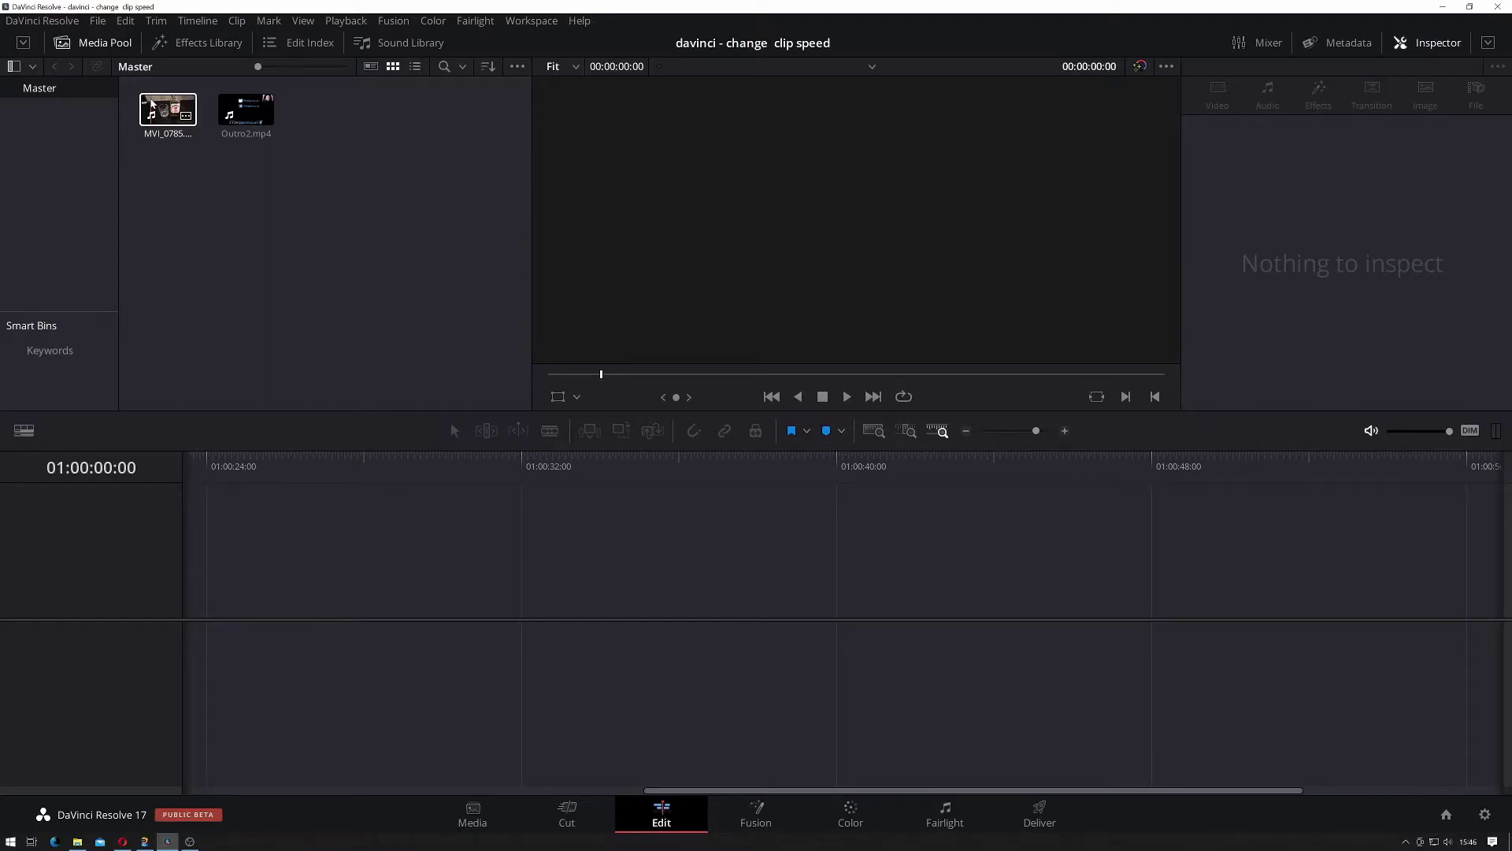
Add MVI_0785.MP4 to the start of the empty timeline and fit the whole clip in view
{"action": "left_click_drag", "start_coordinate": [151, 102], "coordinate": [197, 607]}
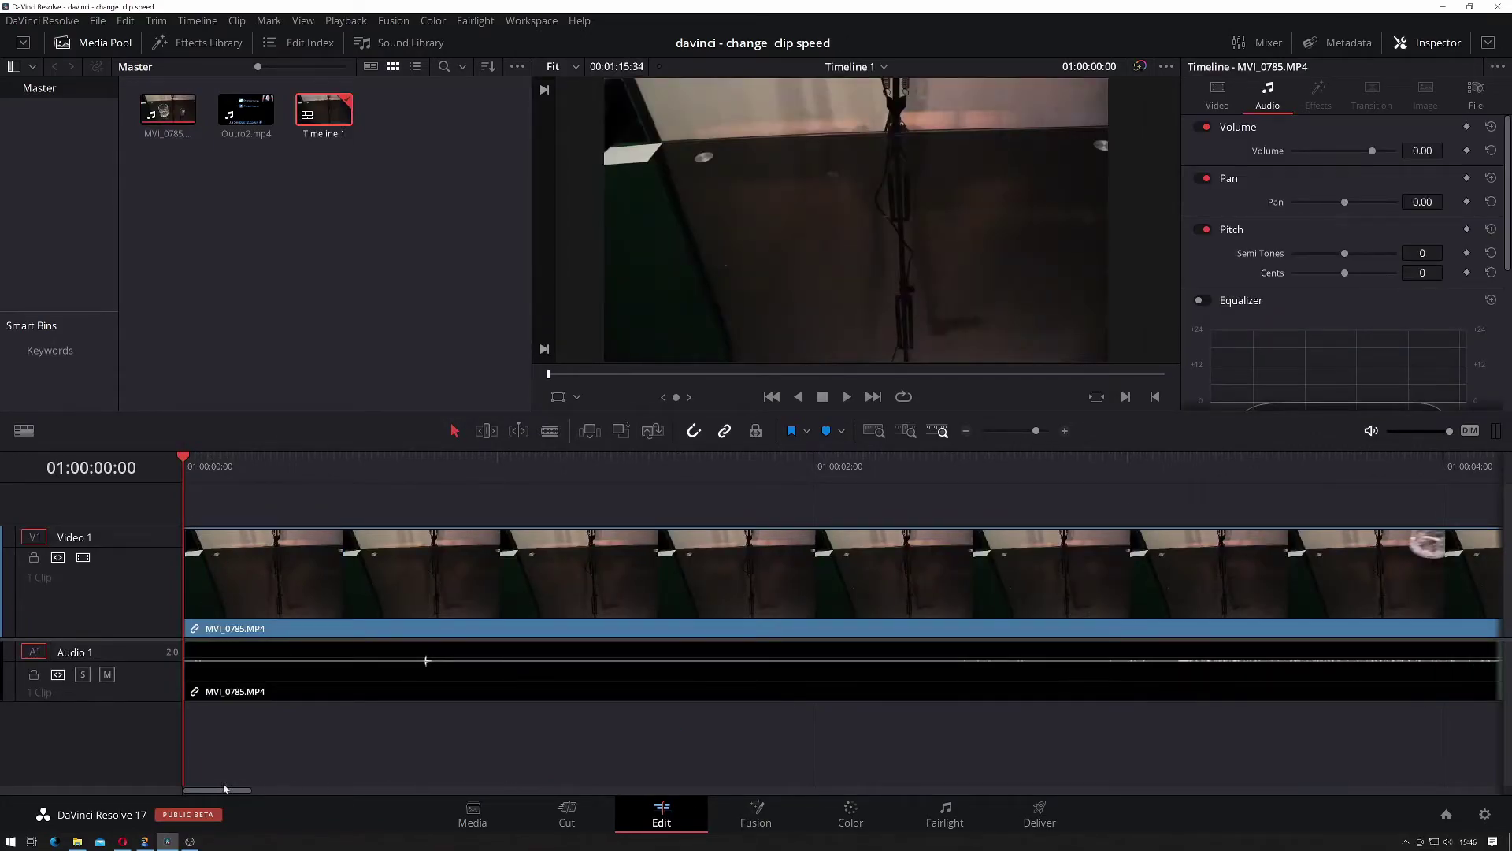
{"action": "left_click", "coordinate": [967, 431]}
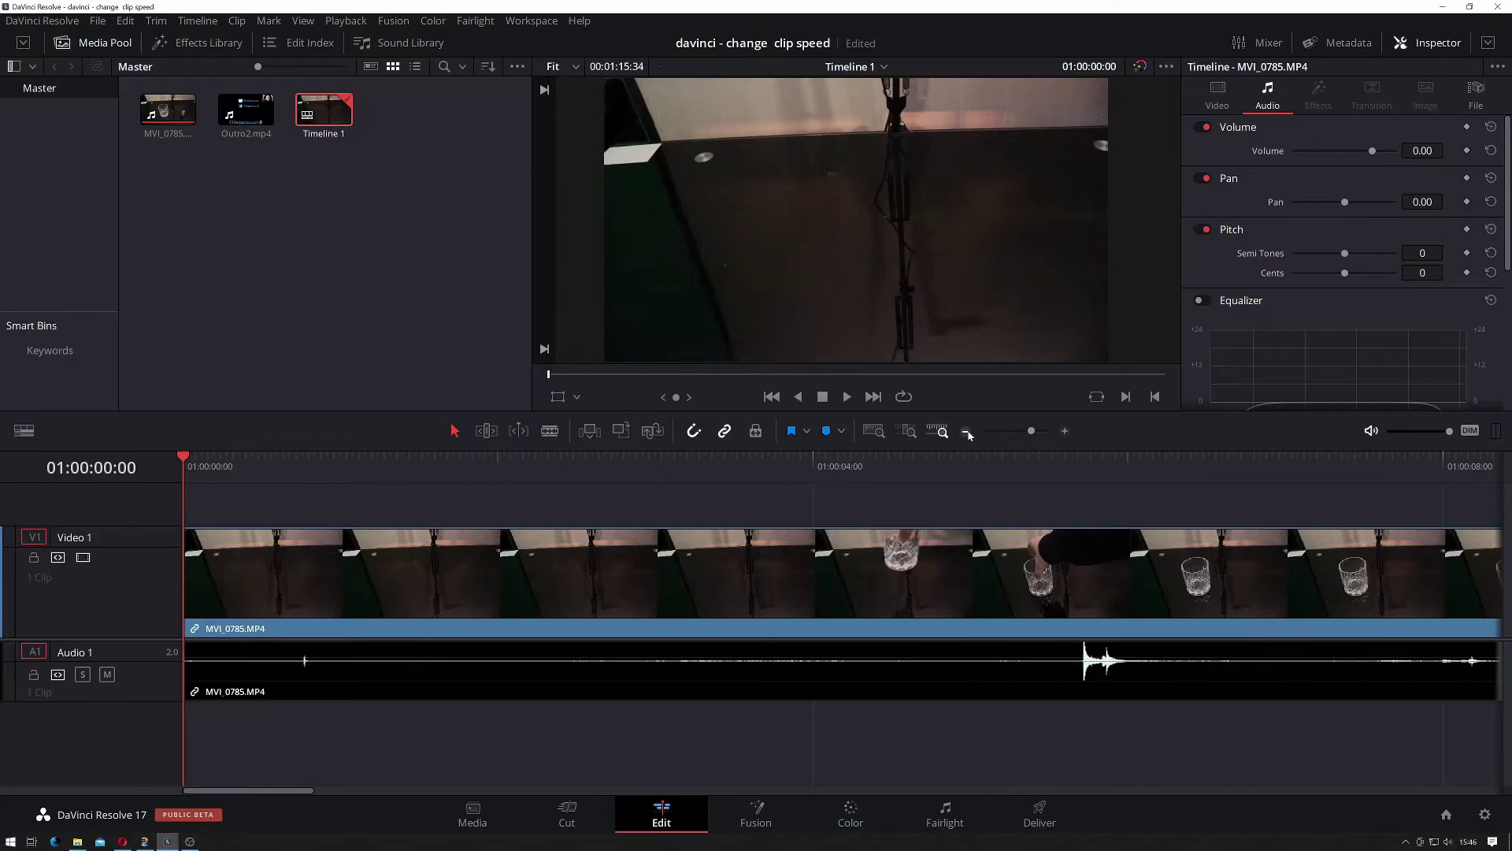
{"action": "left_click", "coordinate": [966, 431]}
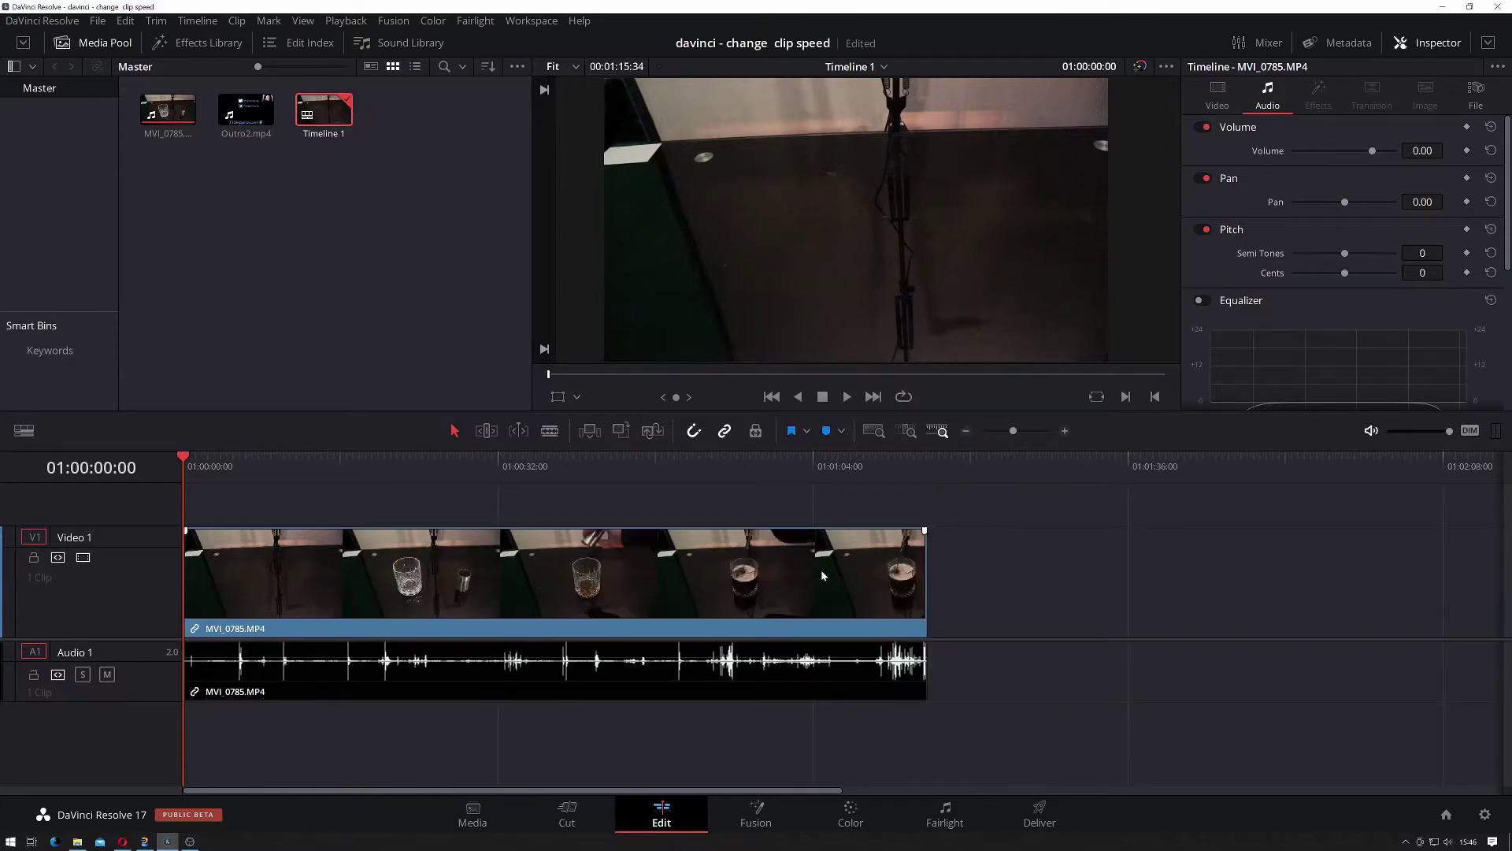
Split the MVI_0785.MP4 clip at 01:00:56:48, just before the dark drink is poured
{"action": "left_click_drag", "start_coordinate": [593, 471], "coordinate": [723, 483]}
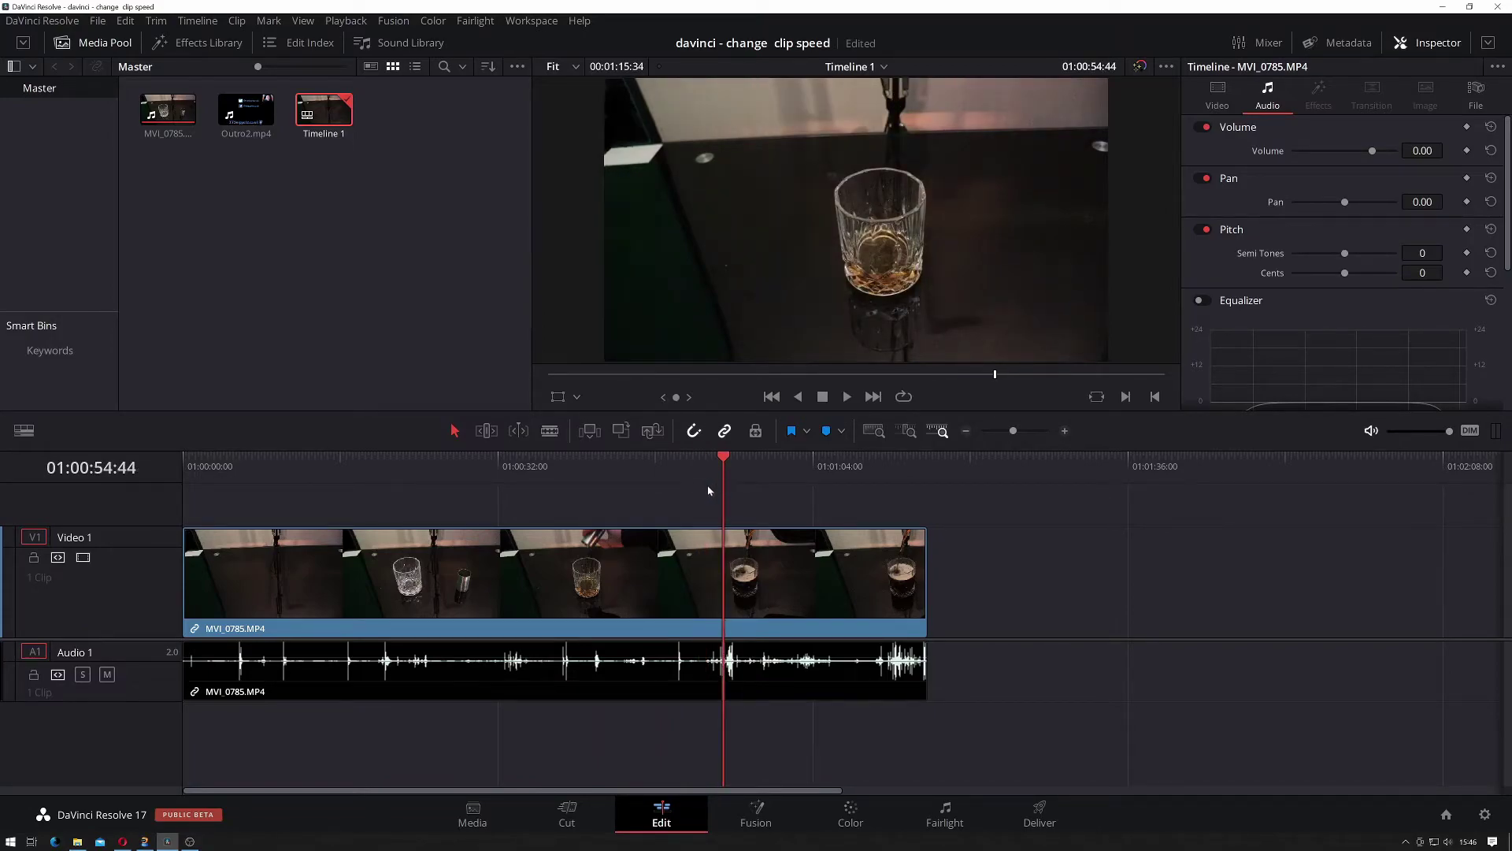
{"action": "left_click", "coordinate": [742, 467]}
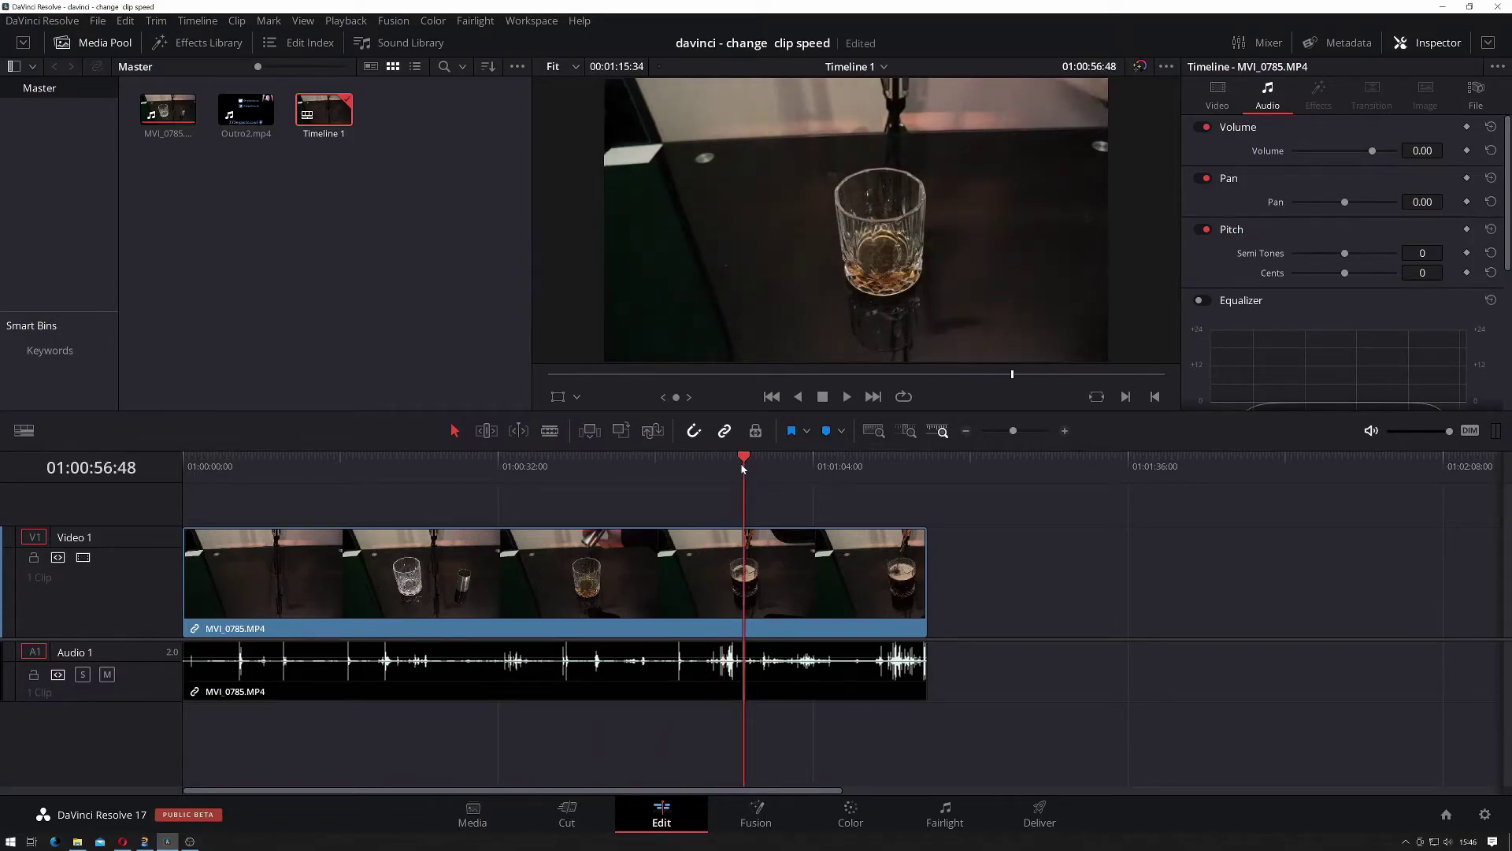
{"action": "key", "text": "ctrl+b"}
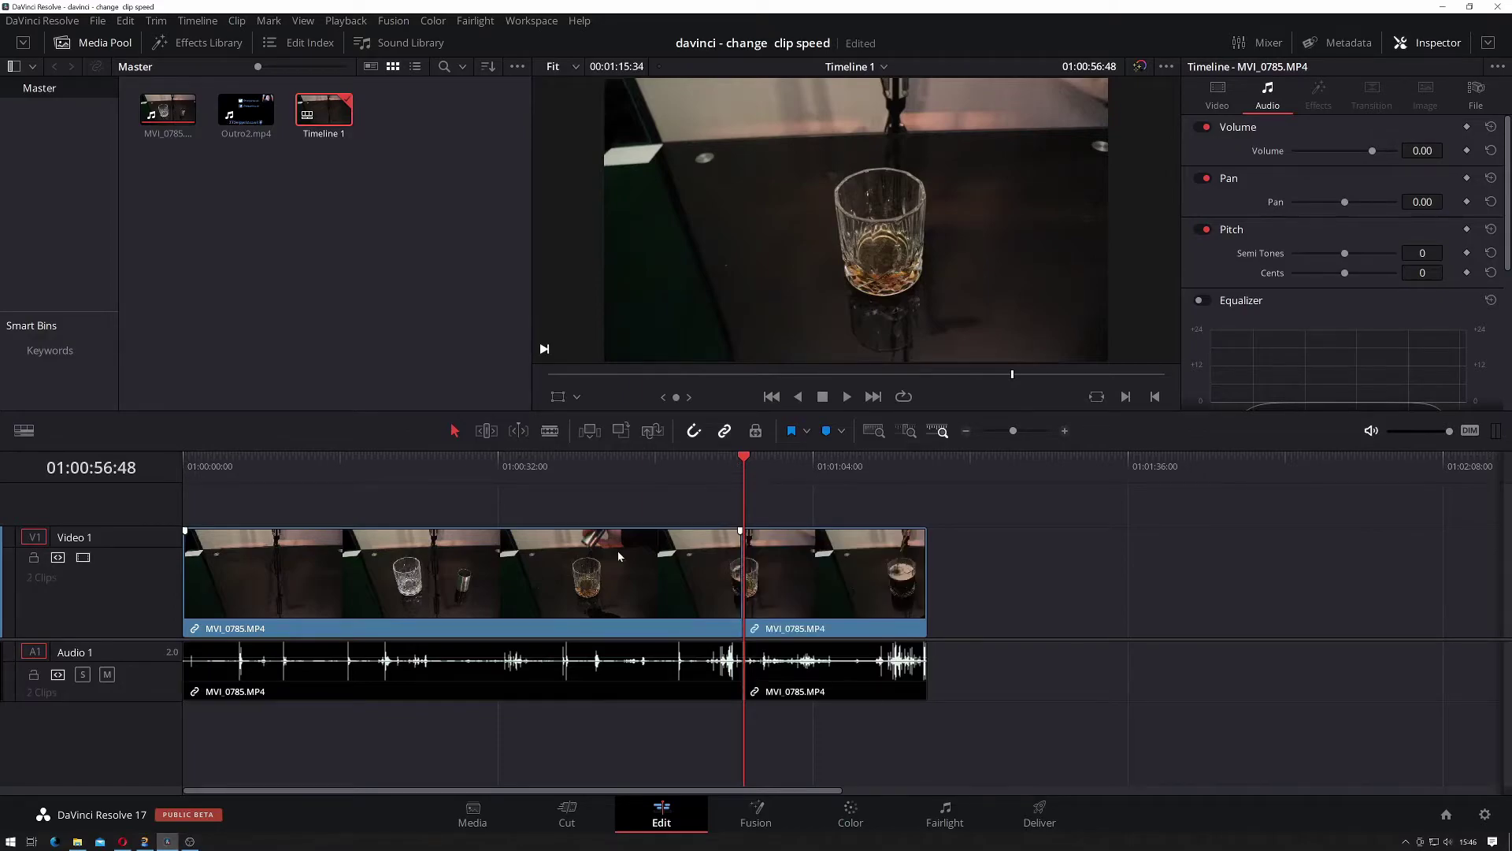
Delete the part before the cut, closing the gap, and briefly play the remaining clip from its start
{"action": "left_click", "coordinate": [578, 592]}
{"action": "key", "text": "Delete"}
{"action": "left_click", "coordinate": [530, 566]}
{"action": "key", "text": "Delete"}
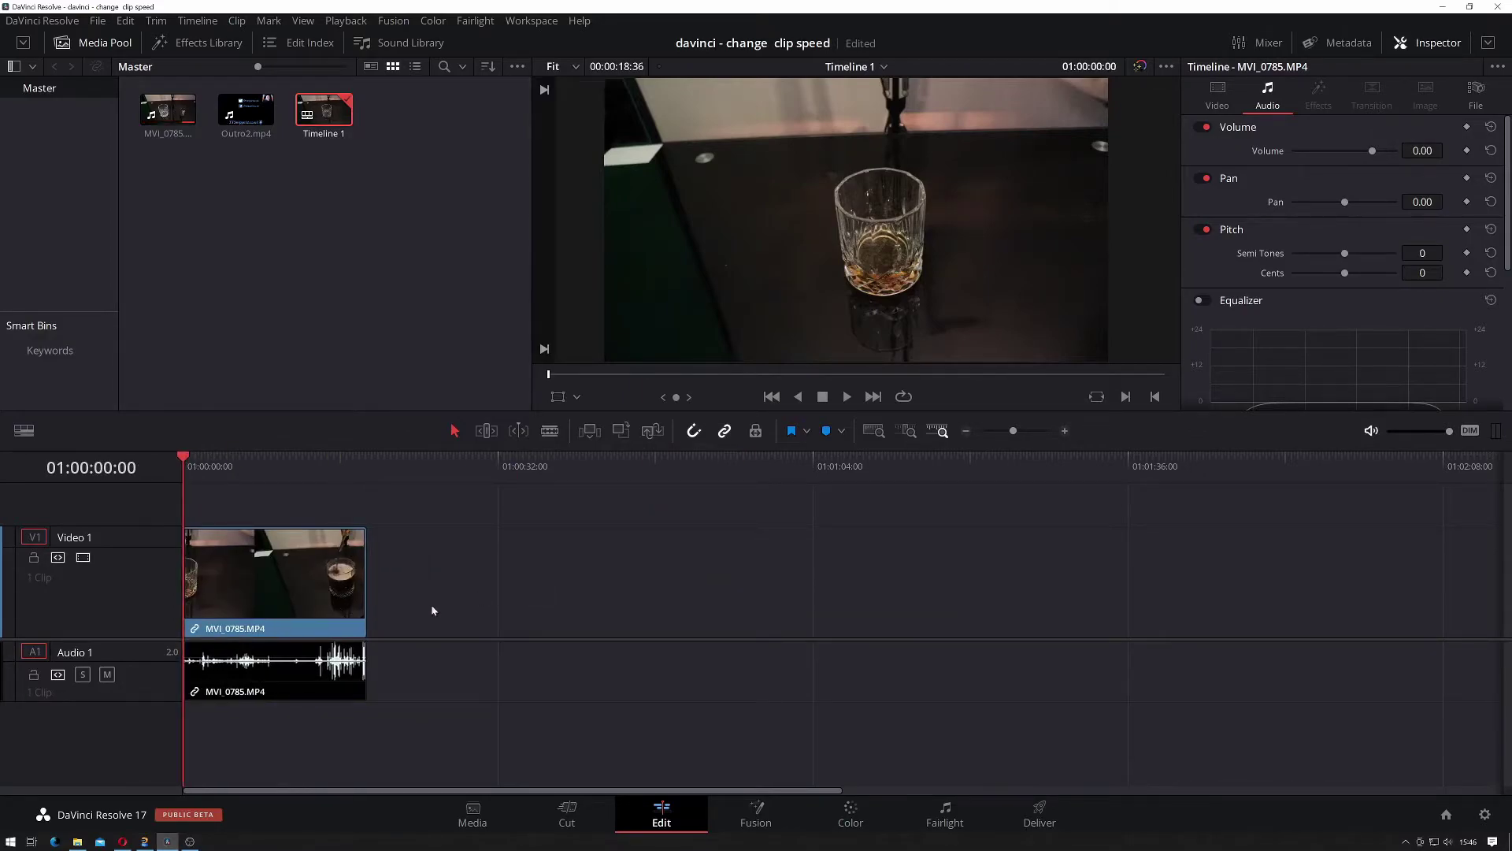
{"action": "key", "text": "space"}
{"action": "key", "text": "space"}
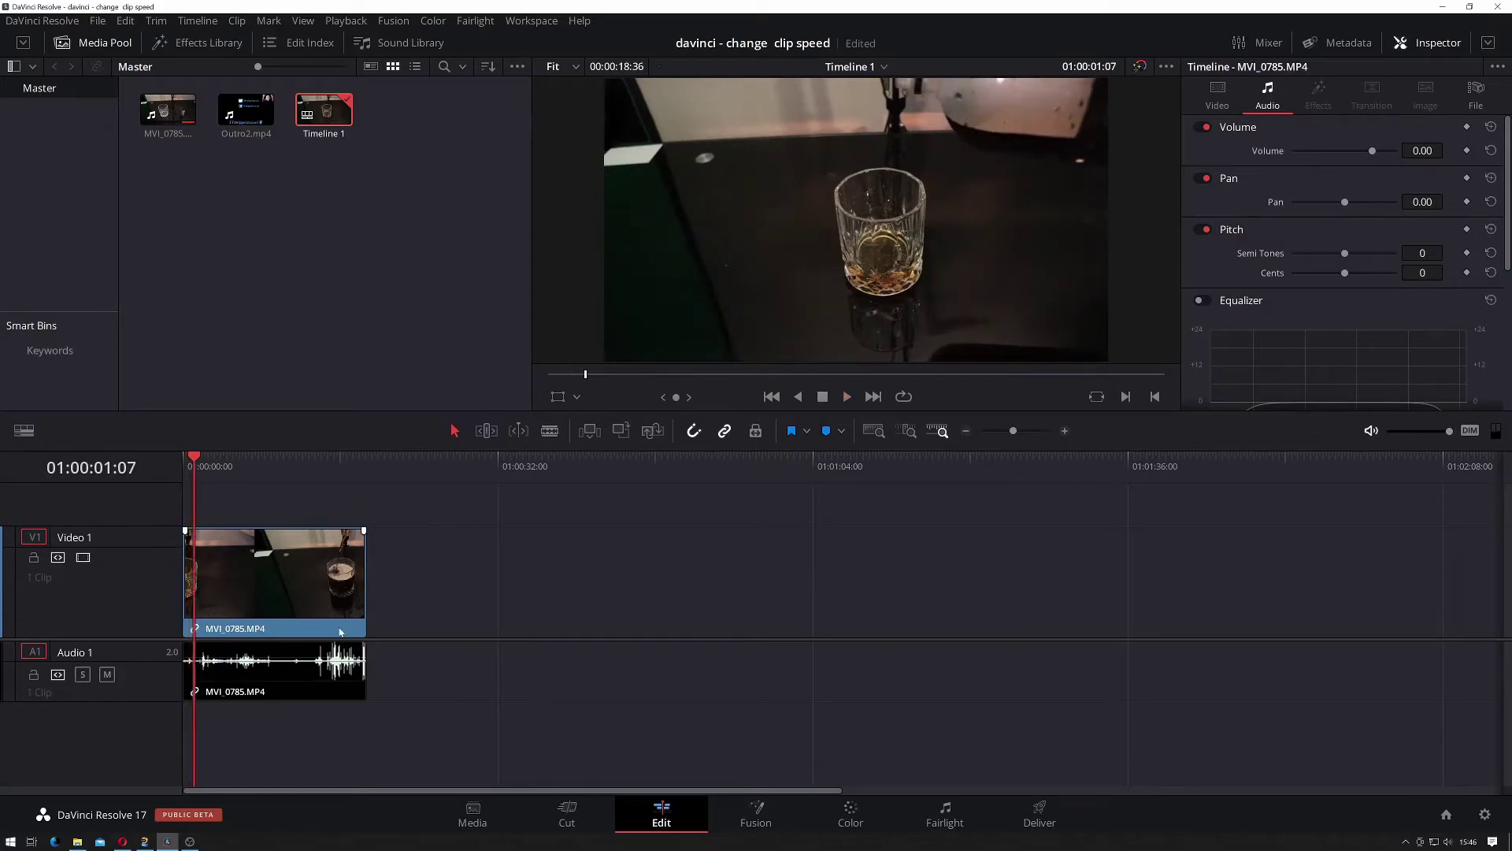
Show the retime controls on the MVI_0785.MP4 clip and set its speed to 400%
{"action": "left_click", "coordinate": [283, 592]}
{"action": "right_click", "coordinate": [285, 585]}
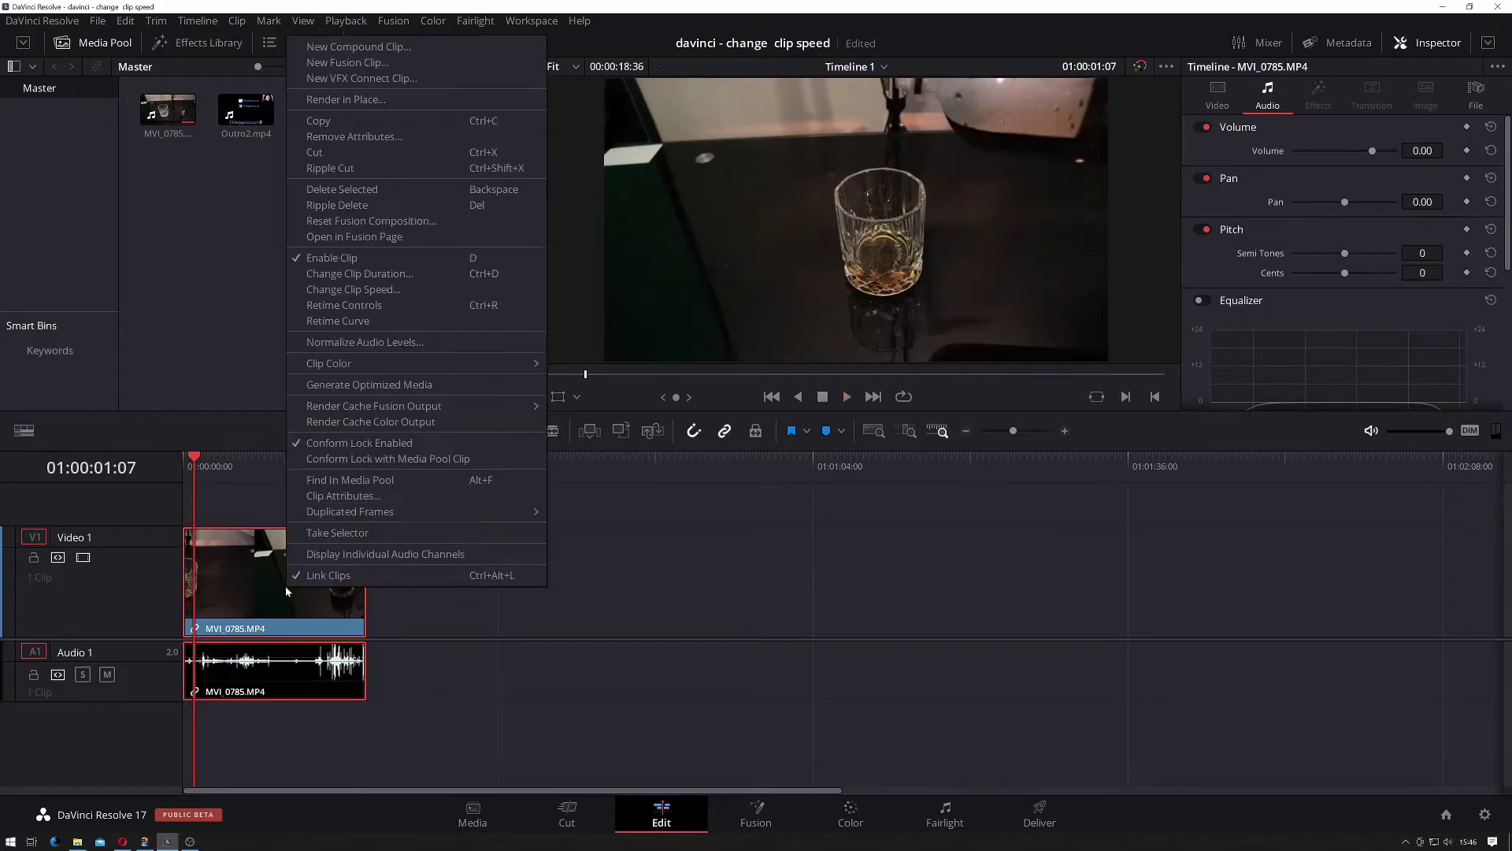
{"action": "left_click", "coordinate": [379, 308]}
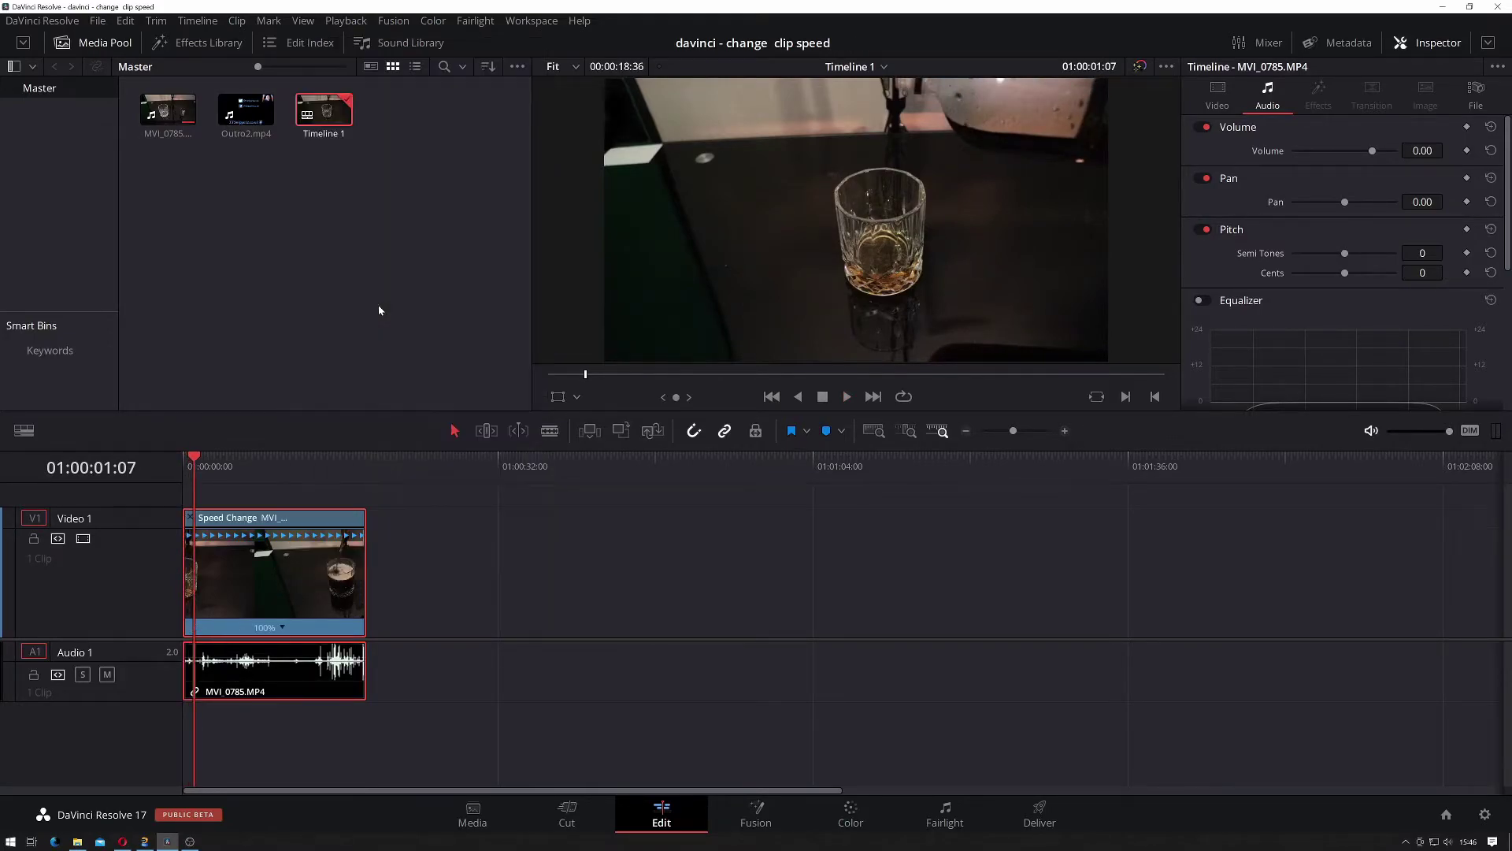
{"action": "left_click", "coordinate": [283, 627]}
{"action": "mouse_move", "coordinate": [334, 694]}
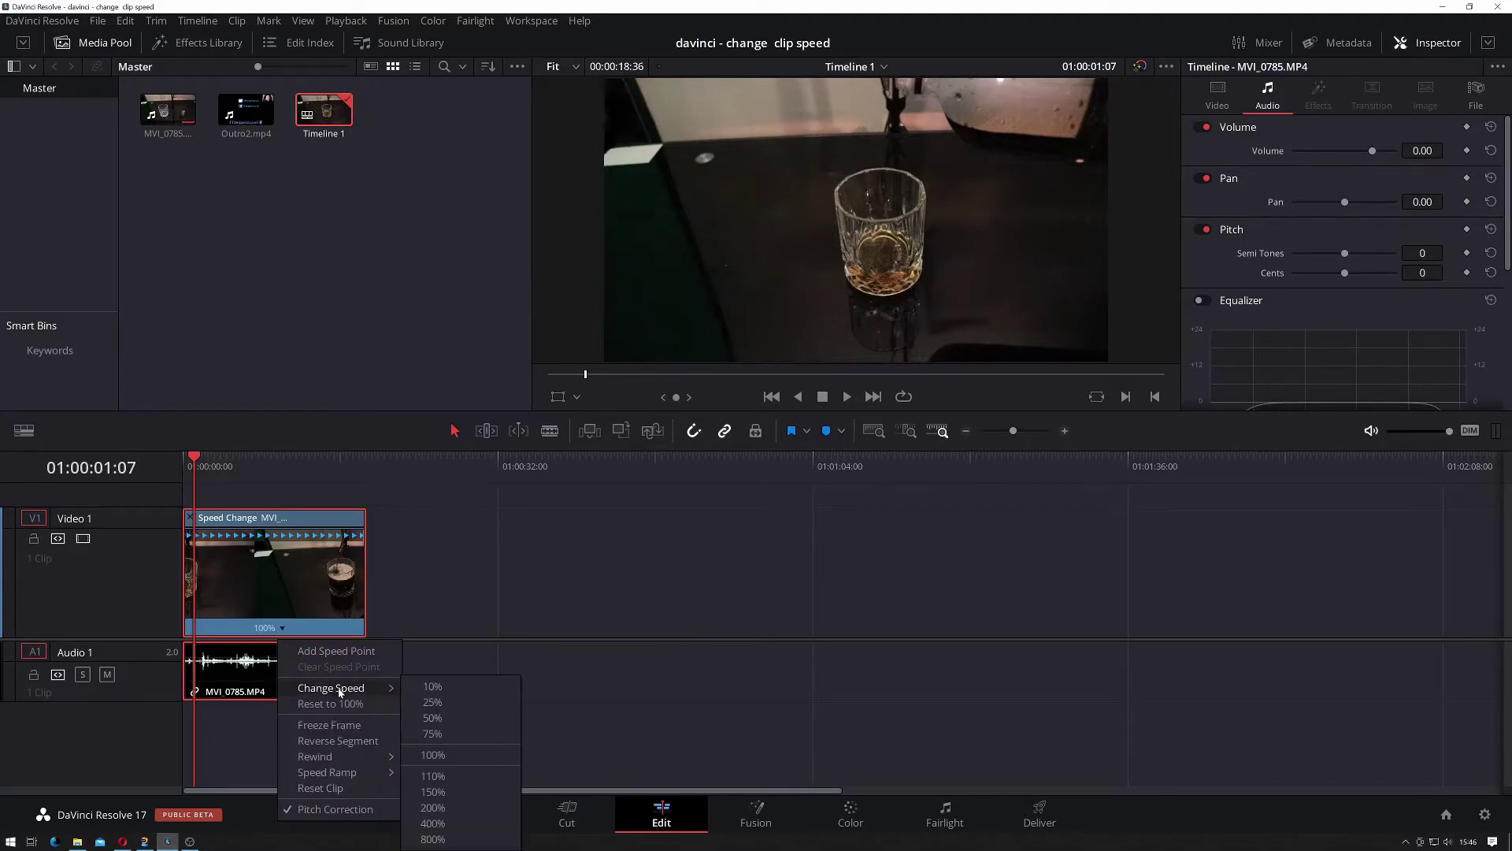
{"action": "left_click", "coordinate": [451, 808]}
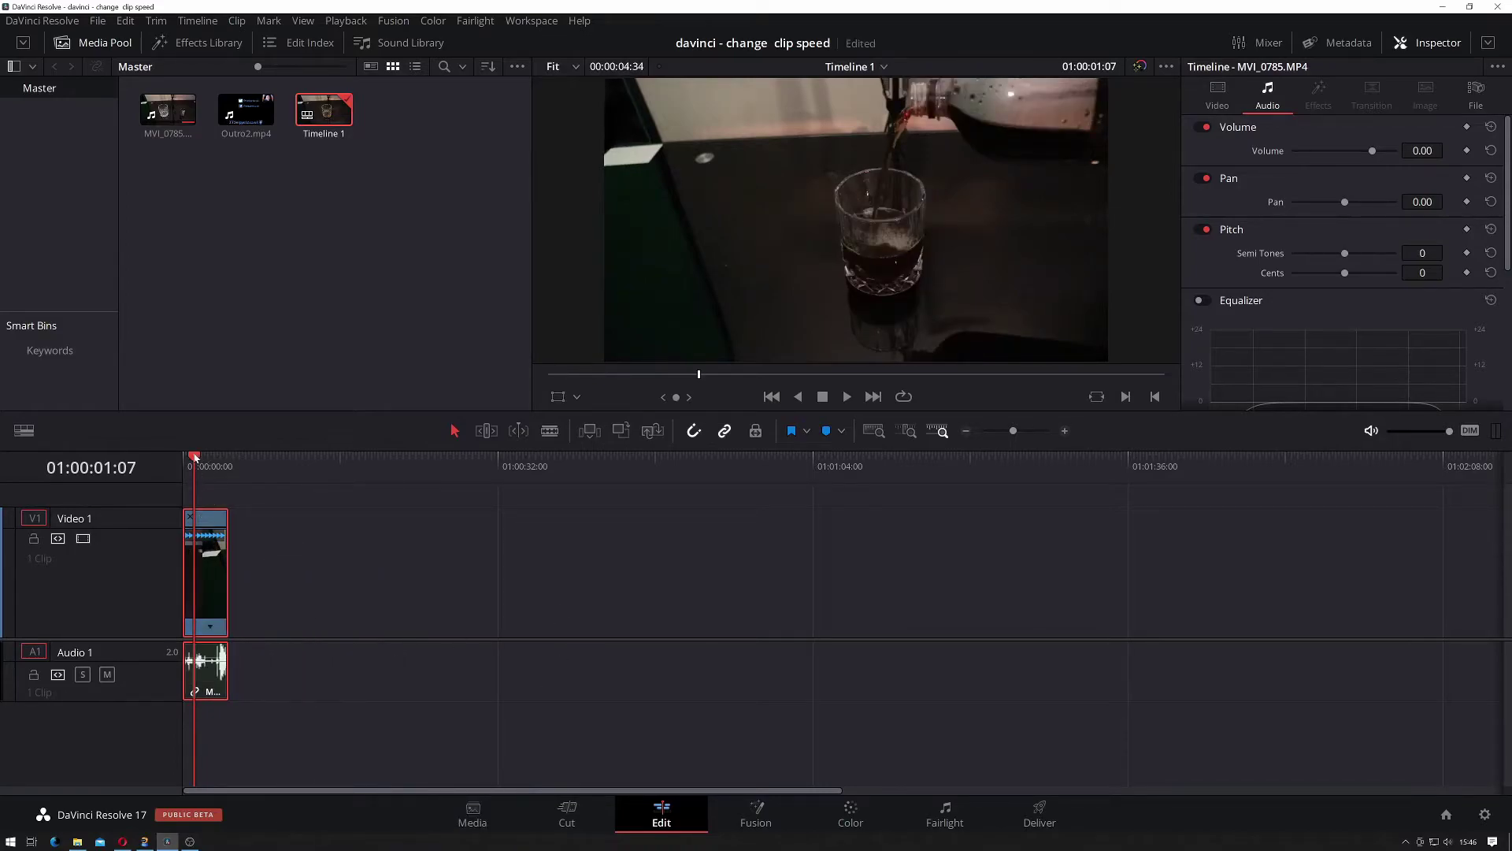
Play the sped-up clip from its start and try extending its end further along the timeline
{"action": "left_click_drag", "start_coordinate": [195, 457], "coordinate": [187, 457]}
{"action": "key", "text": "space"}
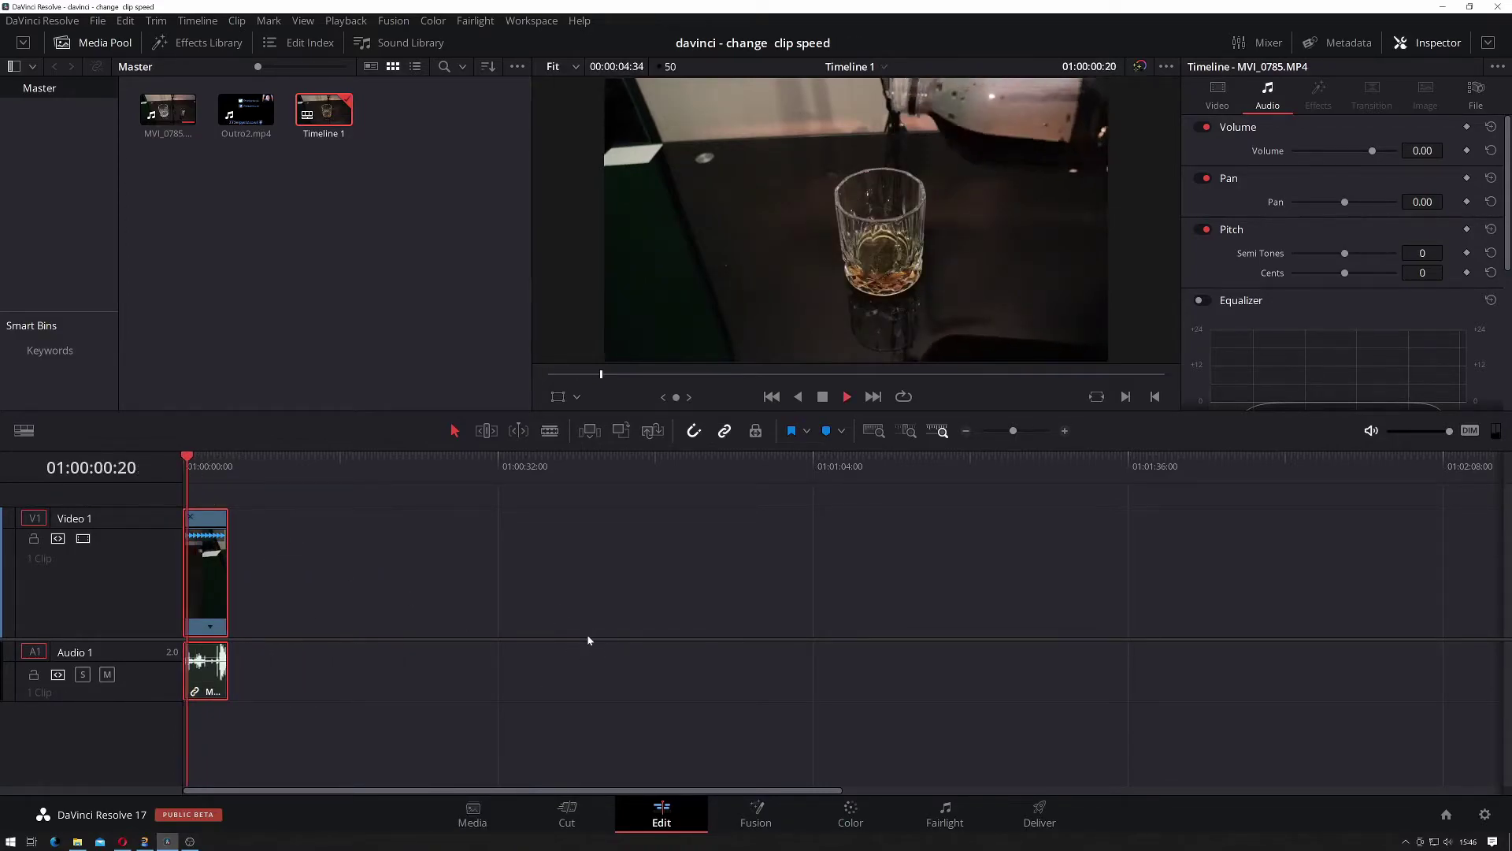
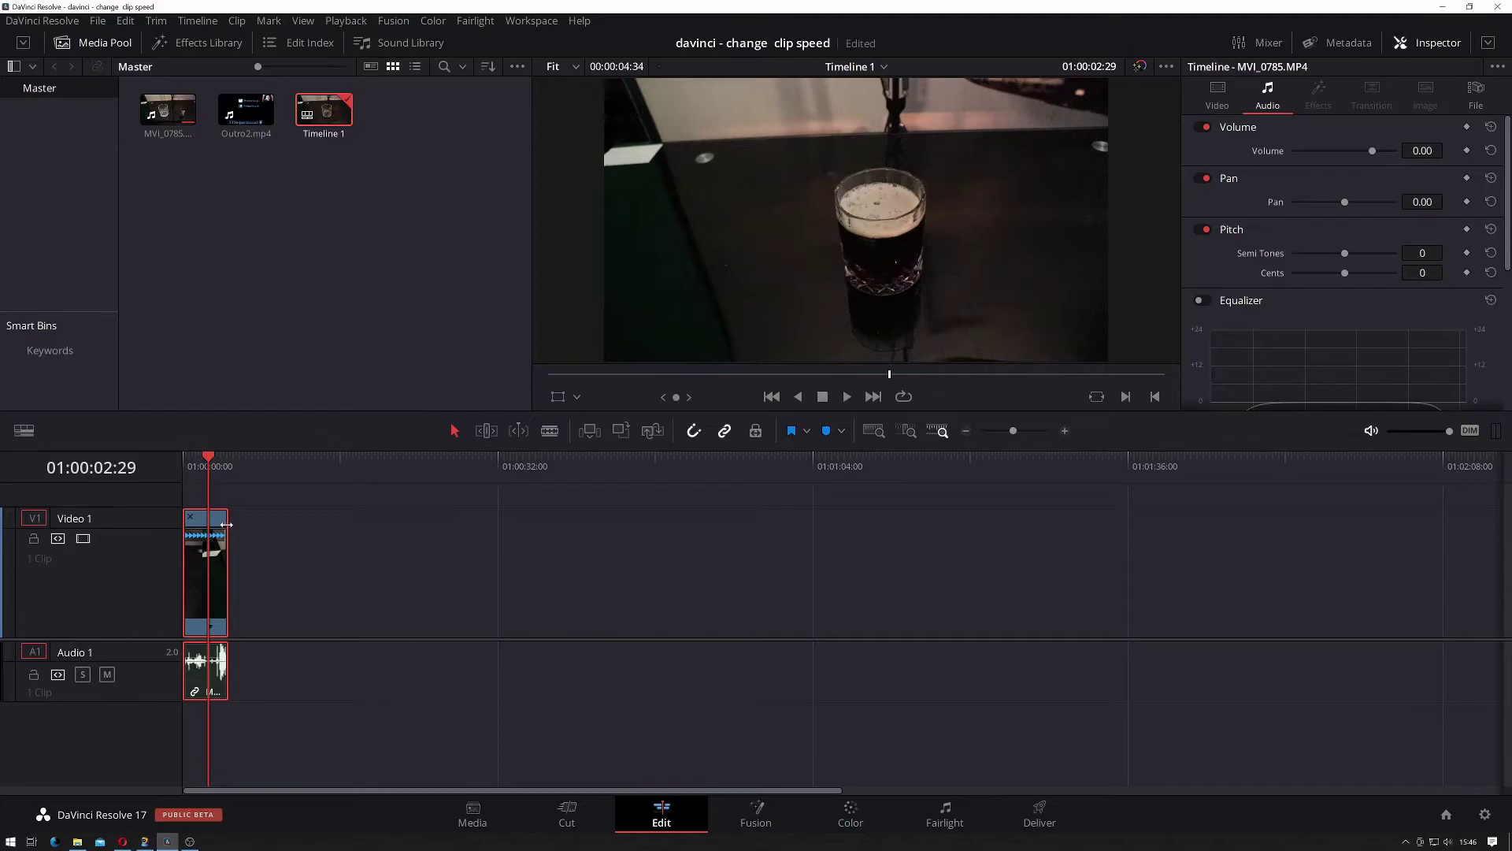
{"action": "left_click_drag", "start_coordinate": [226, 524], "coordinate": [612, 556]}
{"action": "key", "text": "ctrl+z"}
Split the 400% clip at 01:00:01:34, while the dark drink is being poured
{"action": "left_click", "coordinate": [1066, 430]}
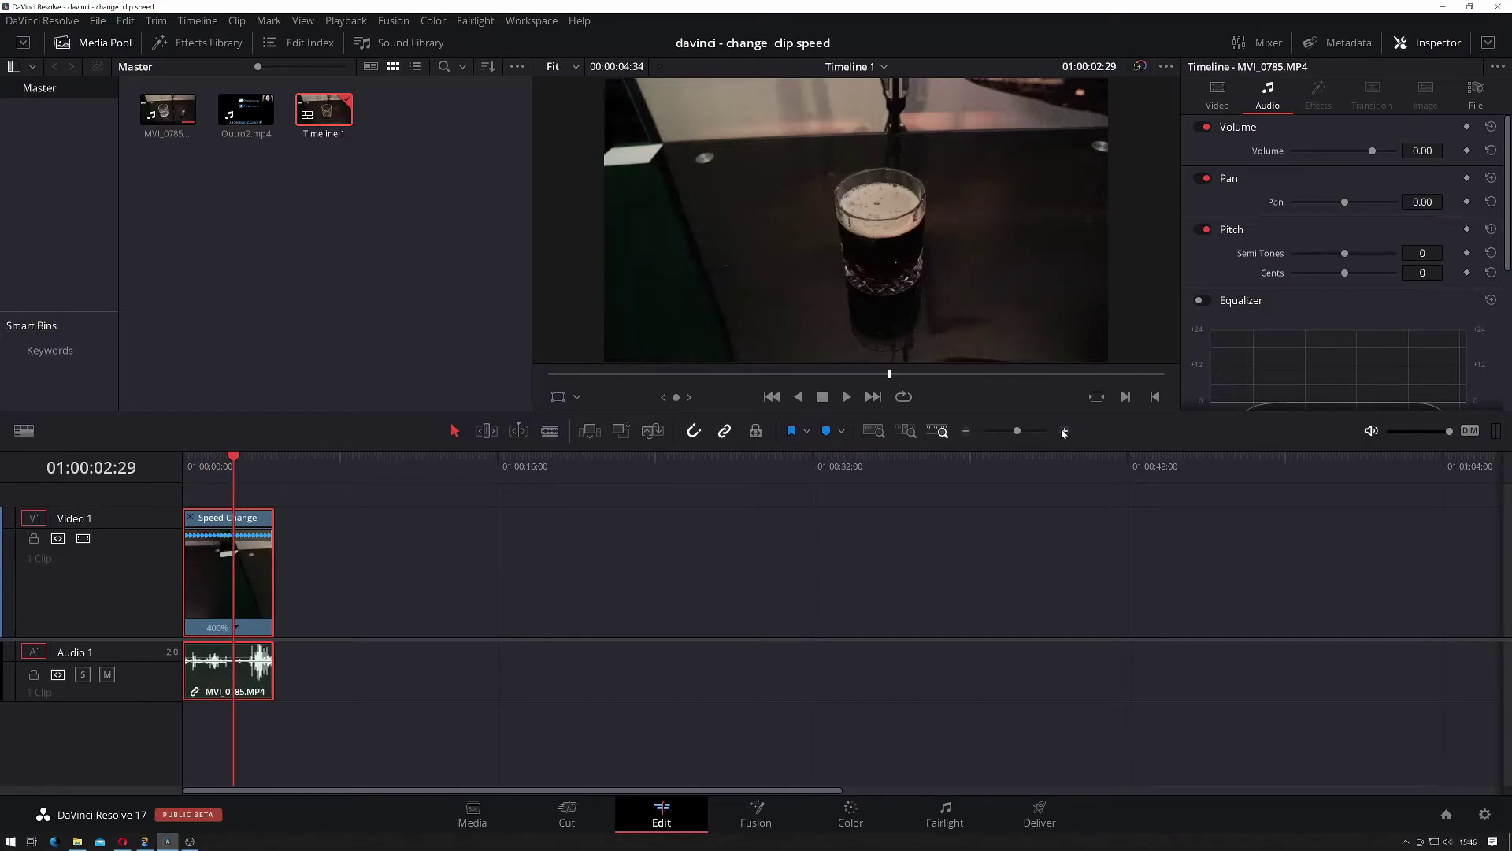
{"action": "left_click", "coordinate": [1066, 431]}
{"action": "left_click", "coordinate": [1066, 431]}
{"action": "left_click", "coordinate": [1065, 430]}
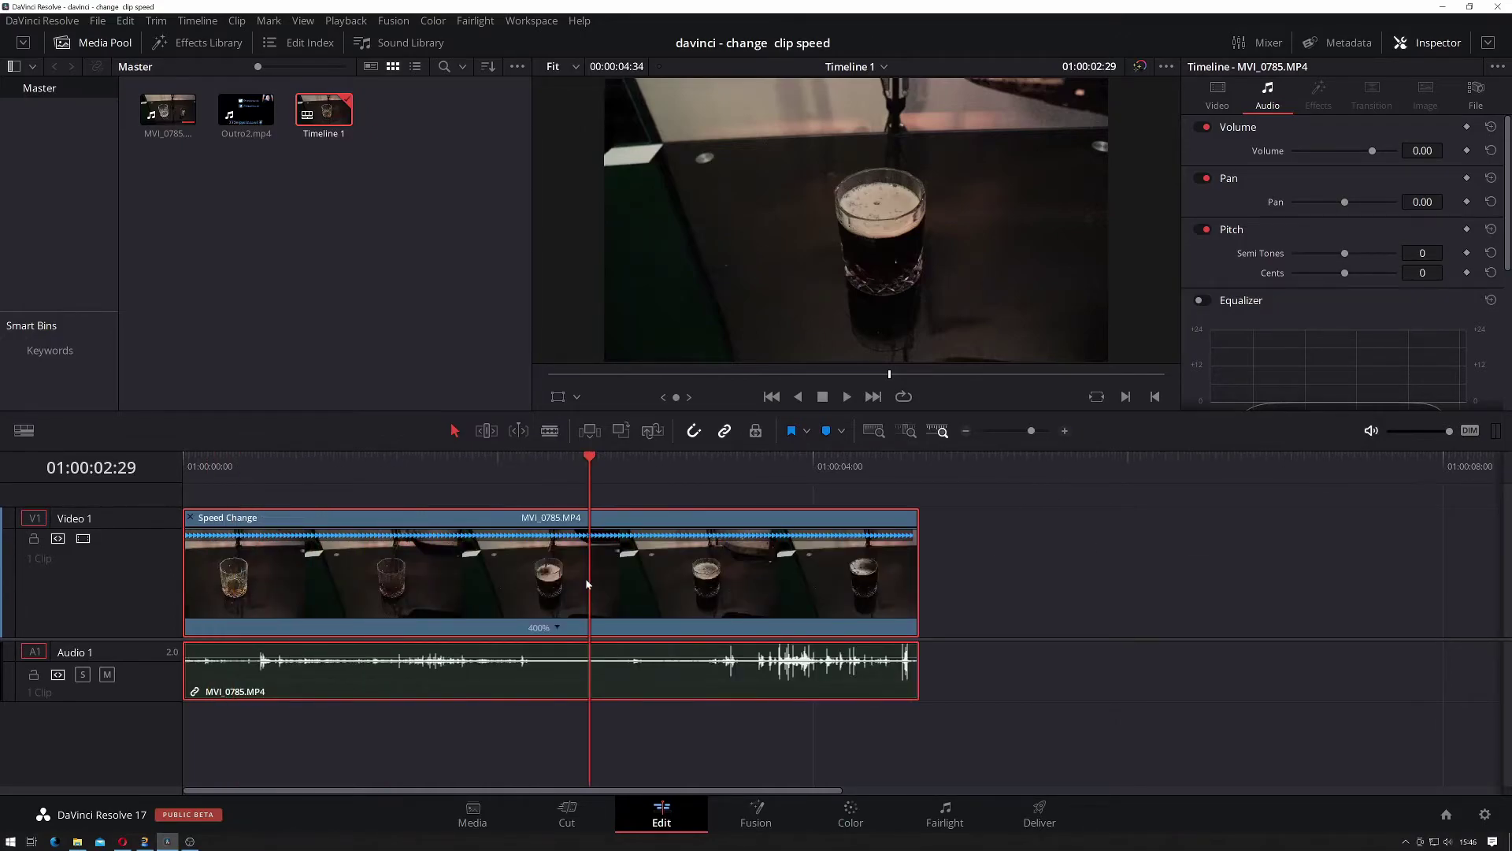
{"action": "left_click", "coordinate": [269, 473]}
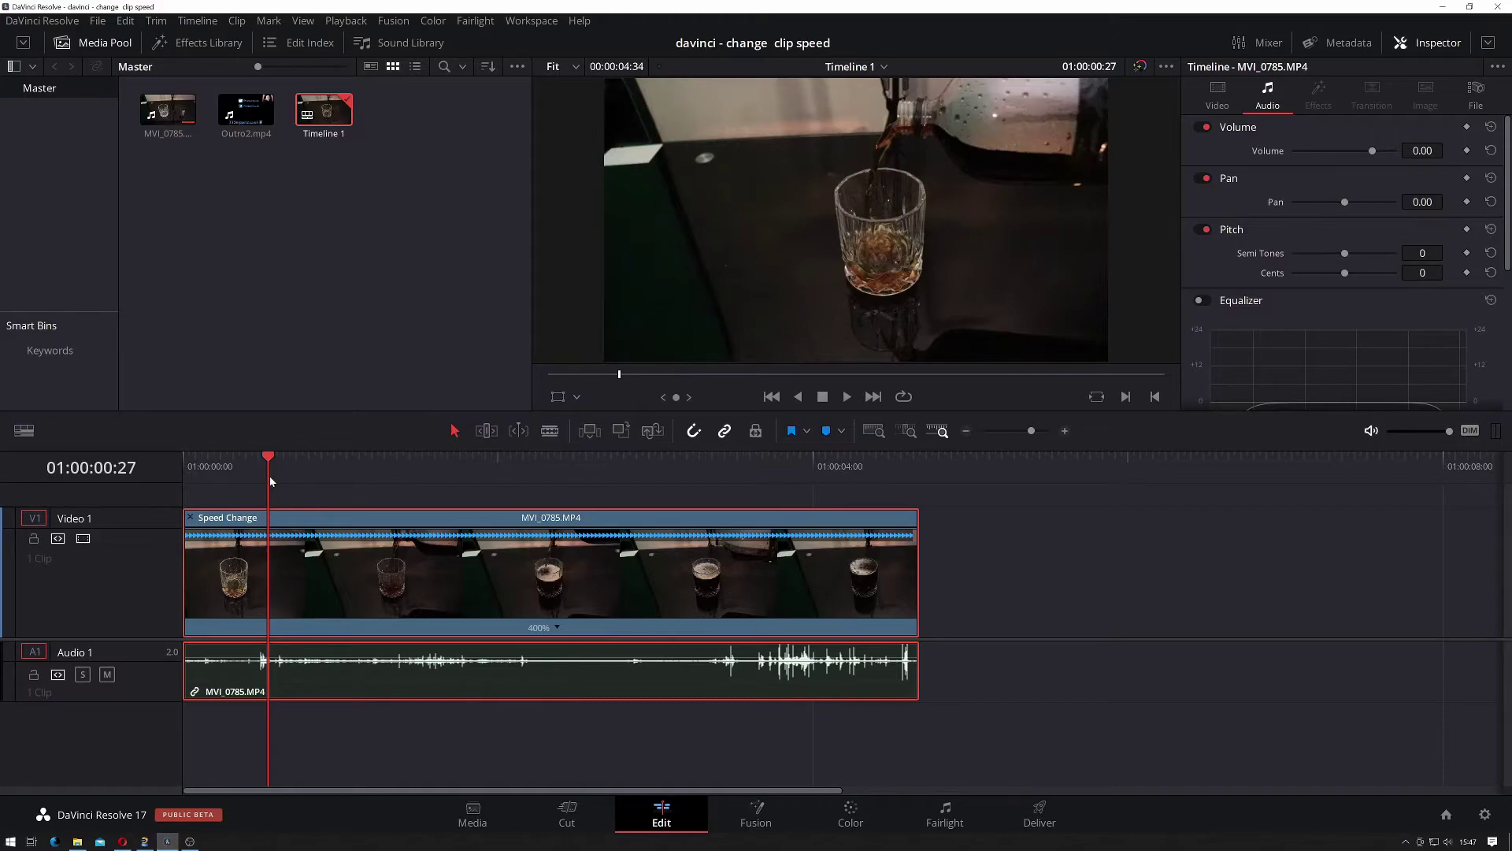
{"action": "key", "text": "space"}
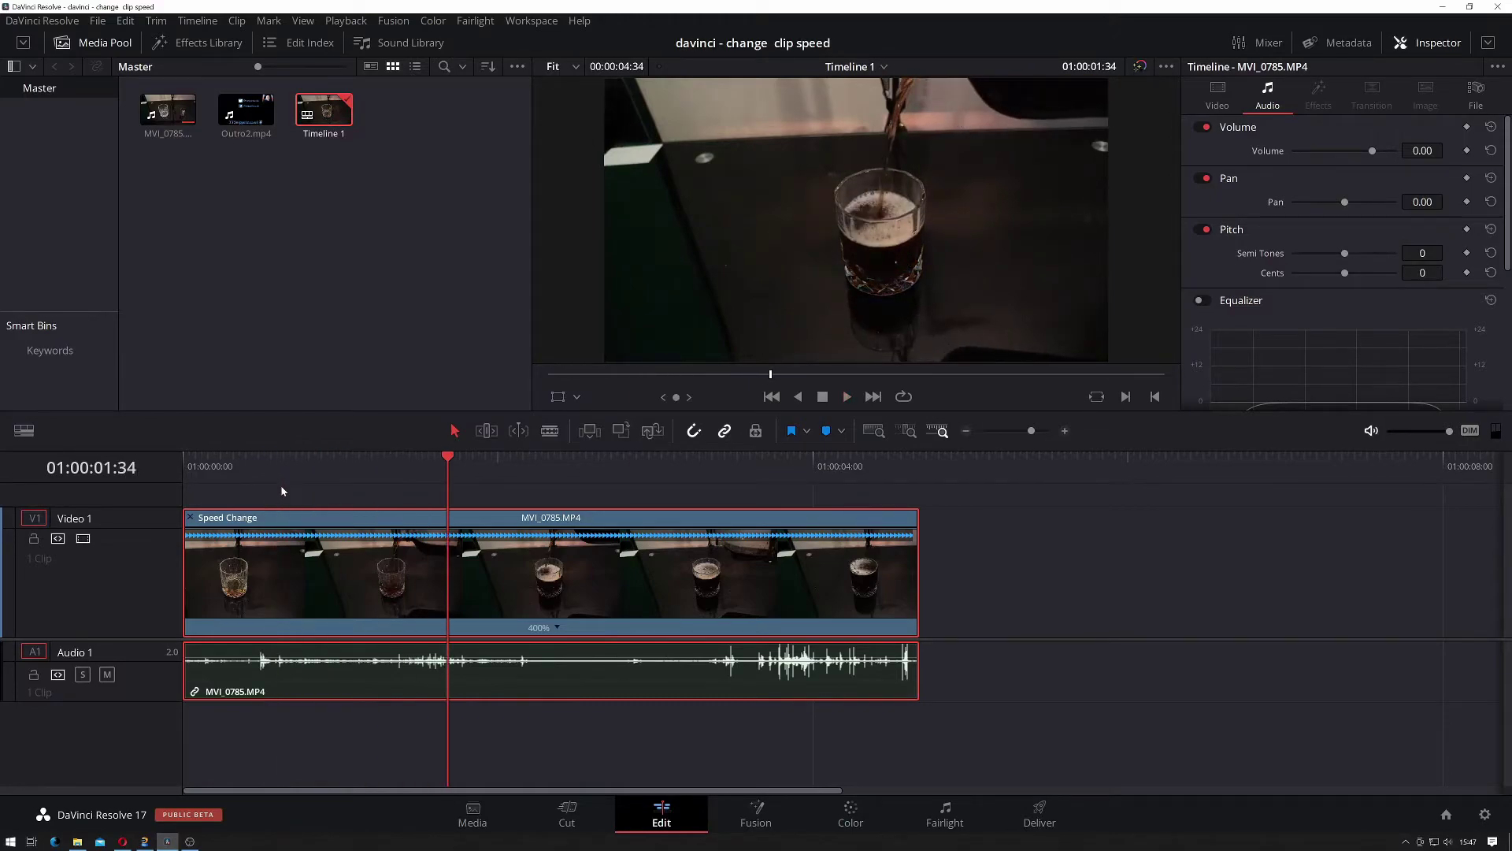
{"action": "key", "text": "ctrl+b"}
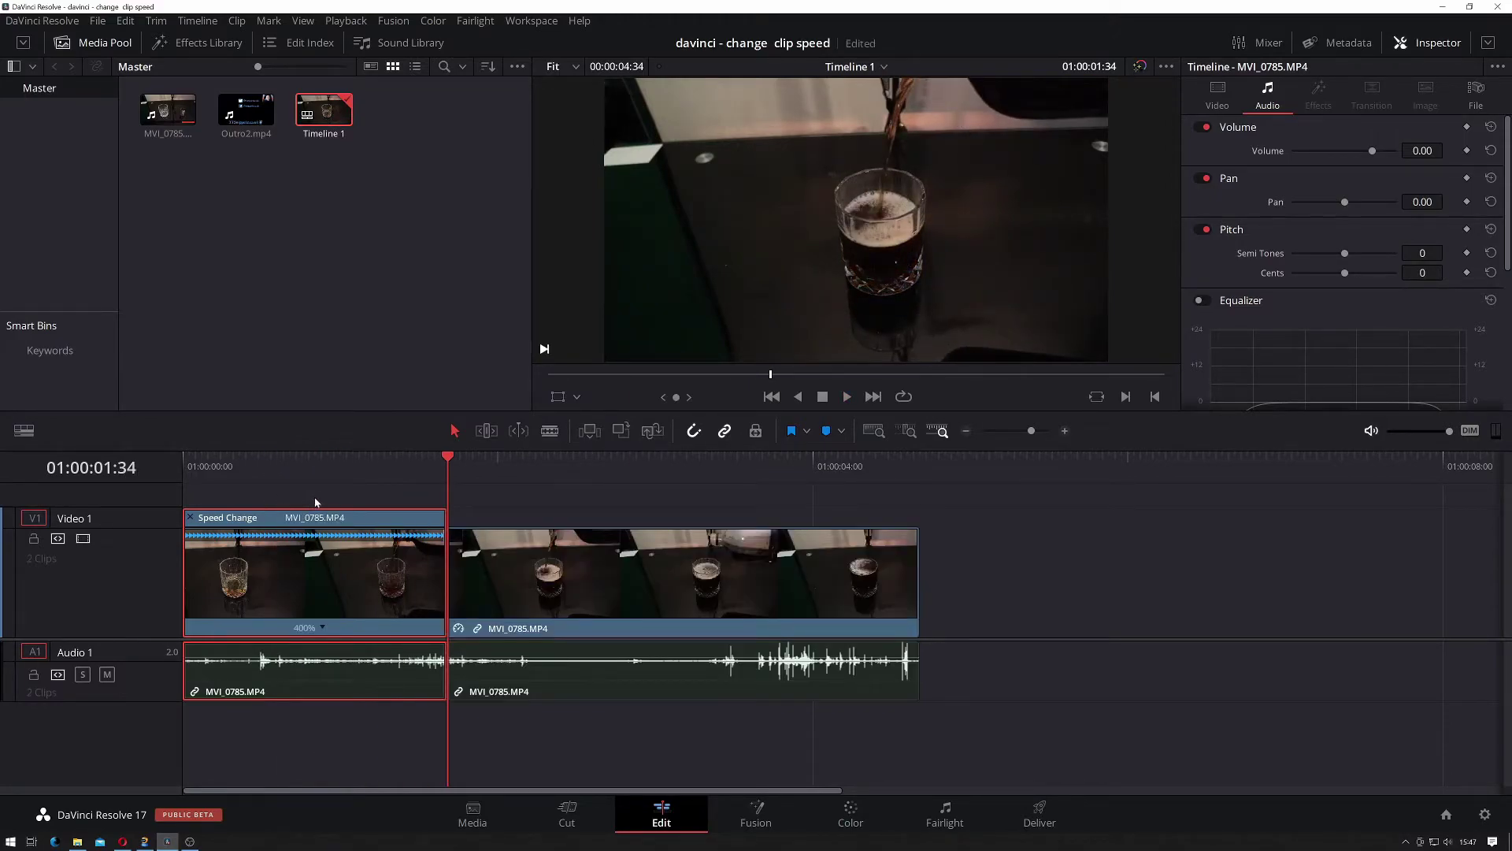
Split the remaining part of the clip again at 01:00:02:38
{"action": "key", "text": "space"}
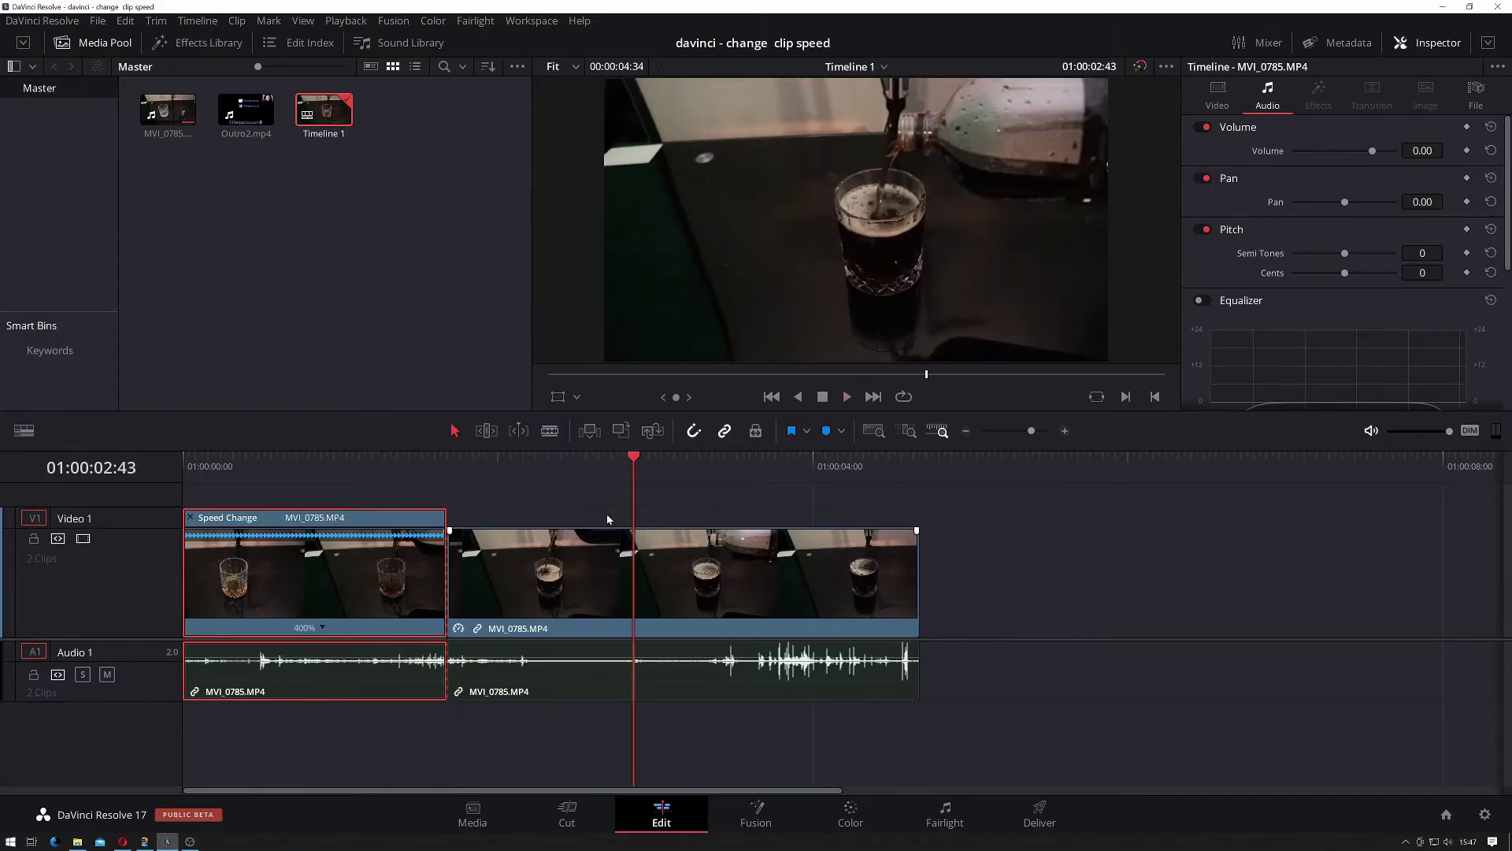
{"action": "key", "text": "Left"}
{"action": "key", "text": "Left"}
{"action": "key", "text": "Left"}
{"action": "key", "text": "Left"}
{"action": "key", "text": "Left"}
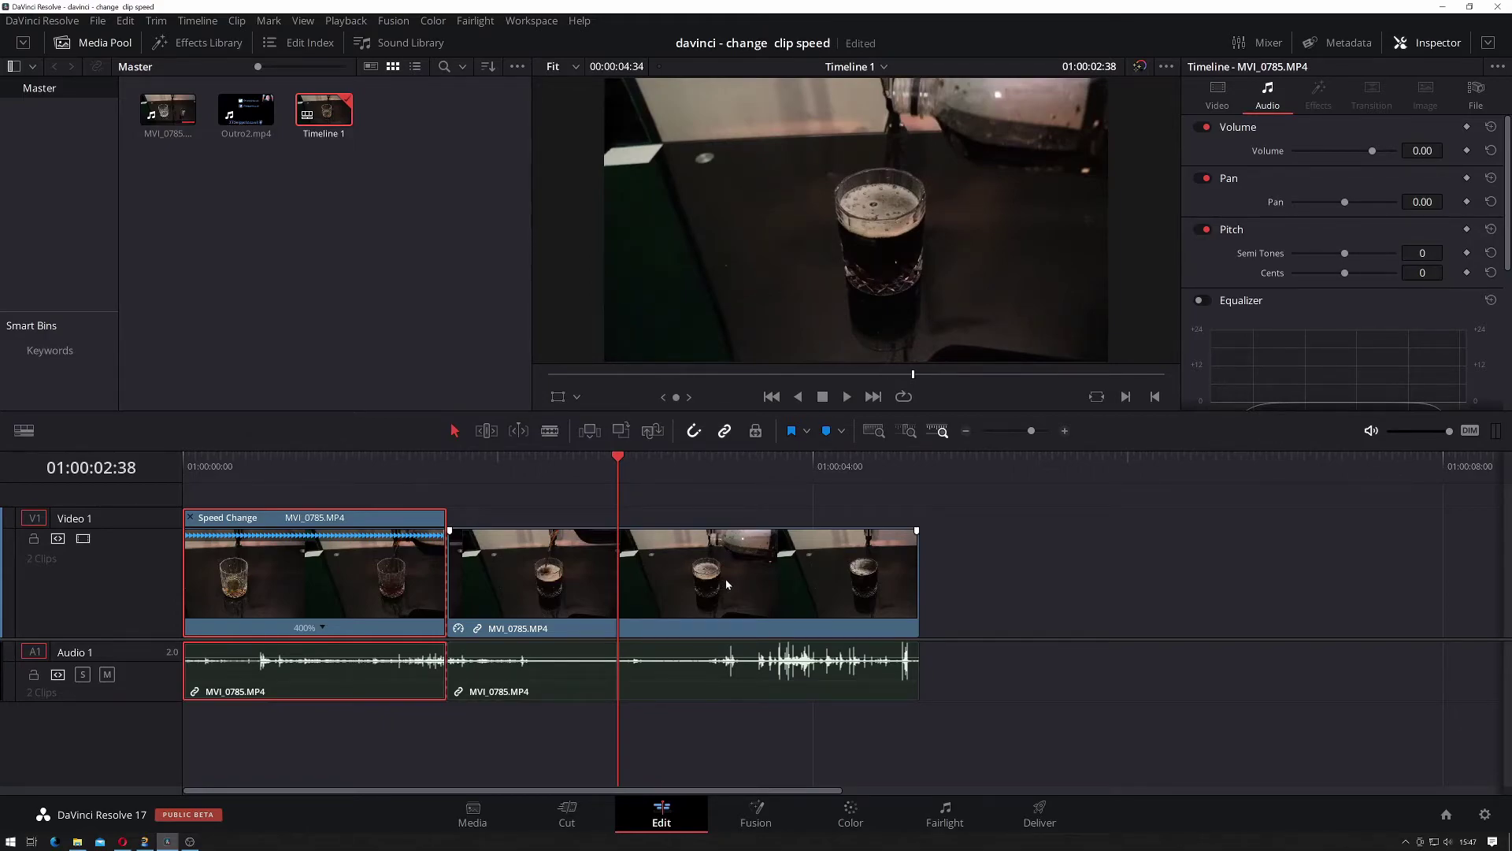
{"action": "key", "text": "ctrl+b"}
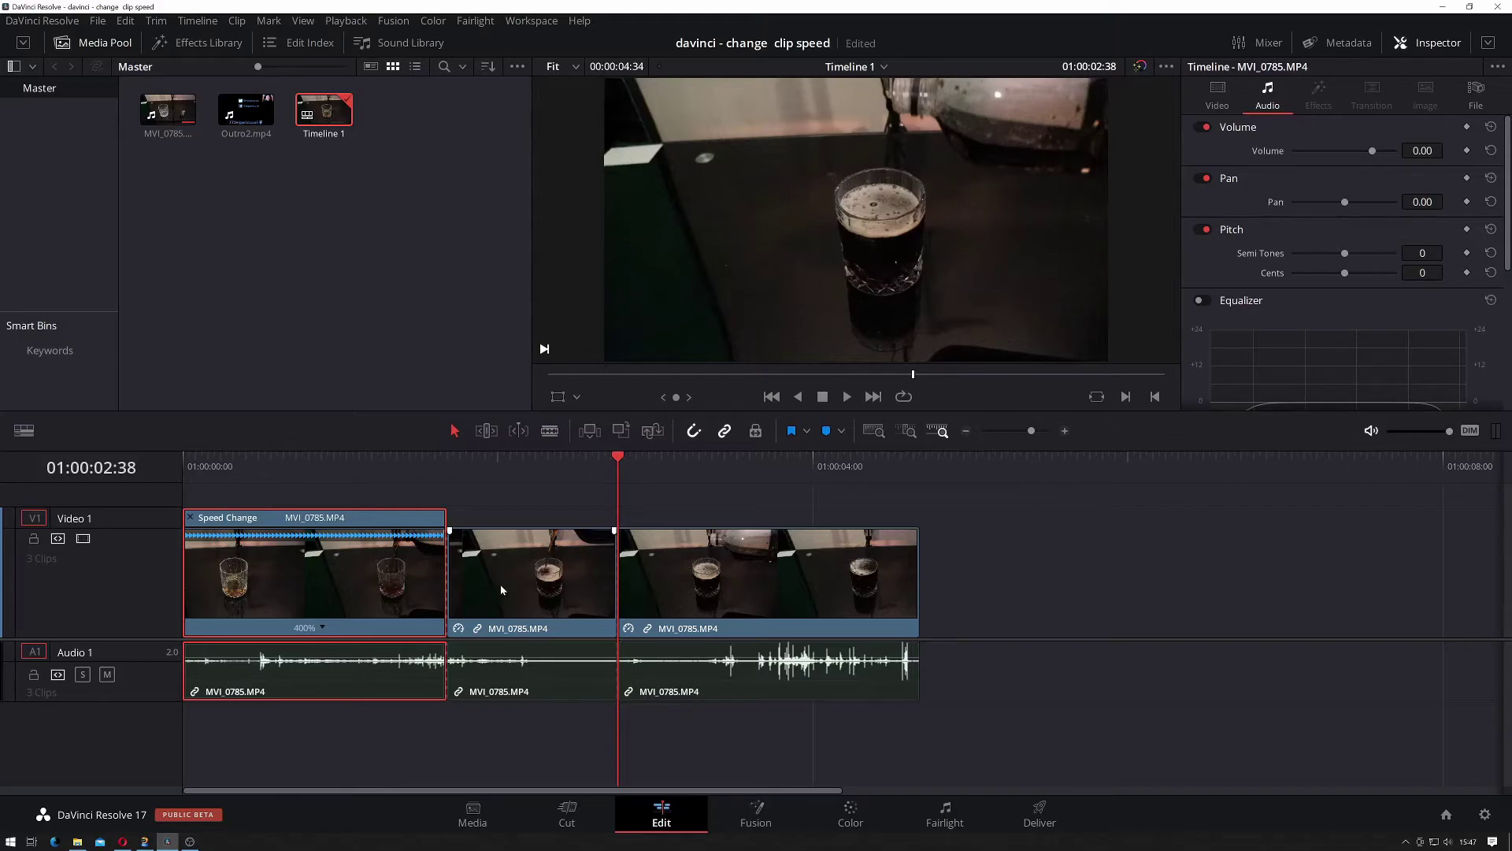
Show the retime controls on the middle section, between the two cuts
{"action": "left_click", "coordinate": [501, 591]}
{"action": "right_click", "coordinate": [529, 602]}
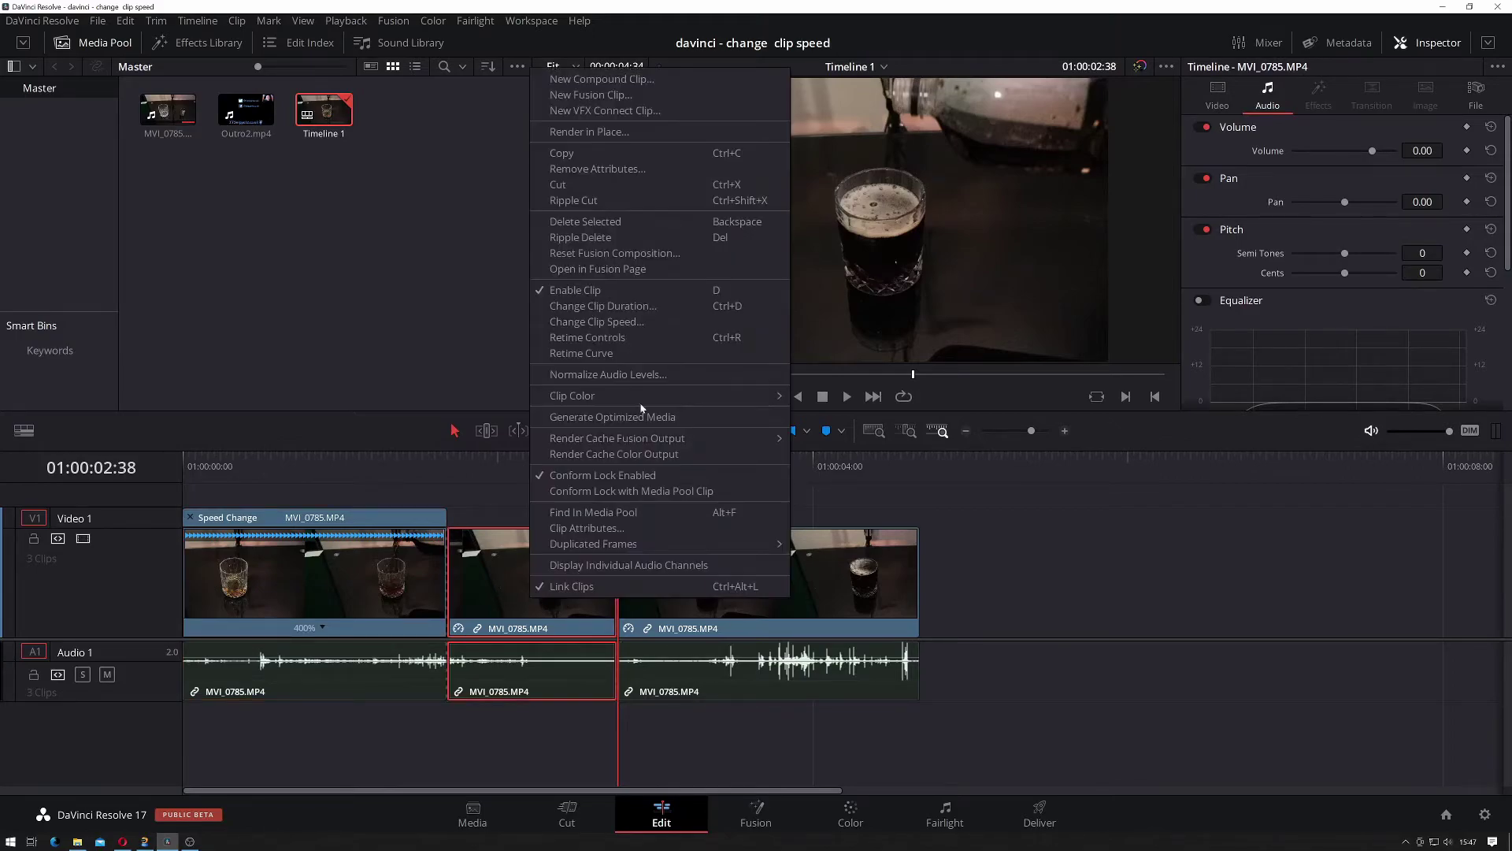
{"action": "left_click", "coordinate": [639, 339]}
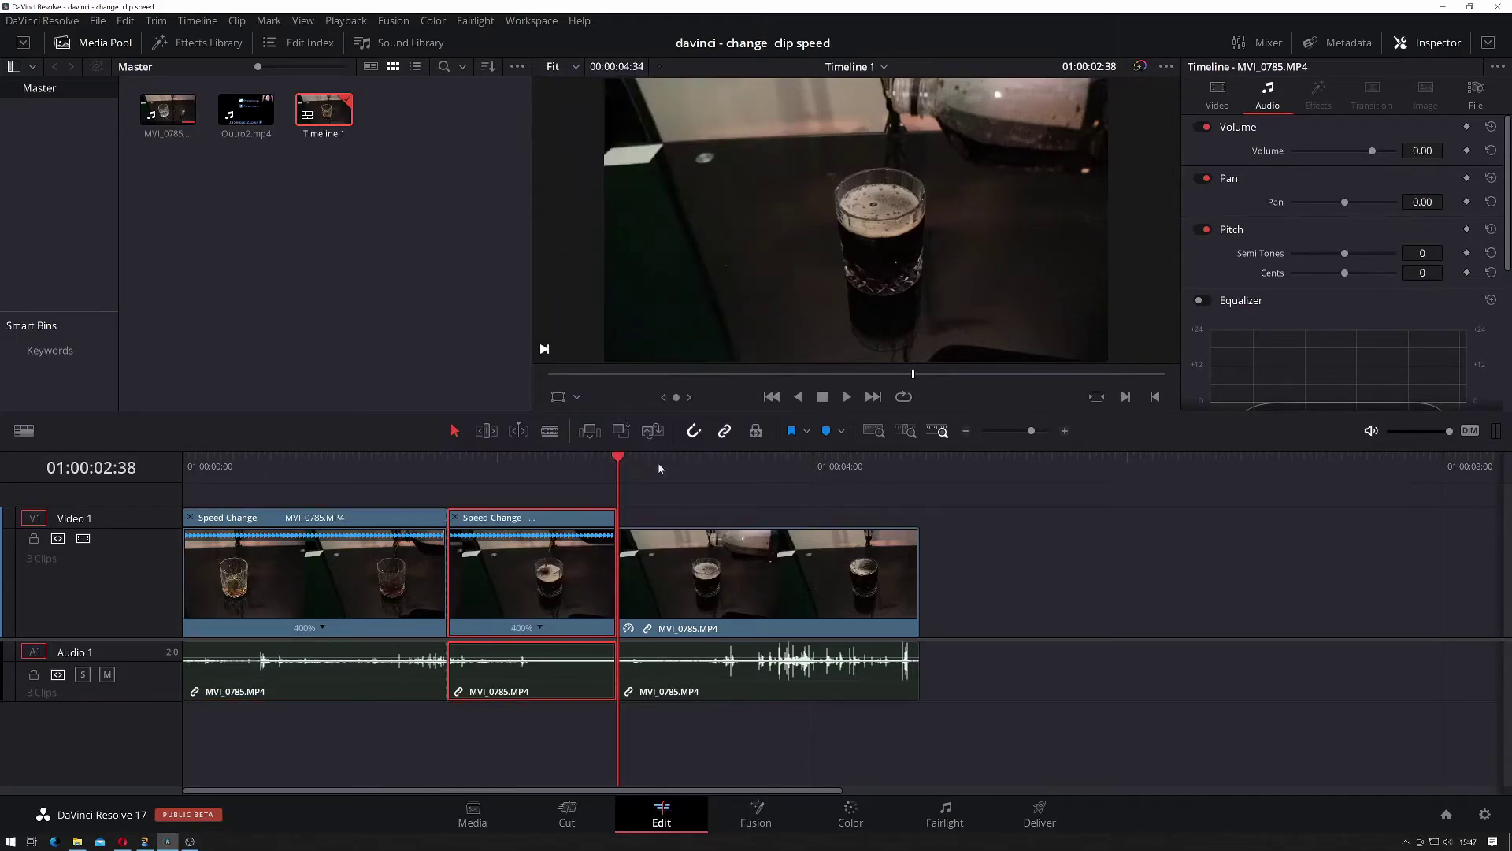
Try changing the middle section's speed to 100% while the last section sits directly against it, and undo the change
{"action": "left_click", "coordinate": [541, 629]}
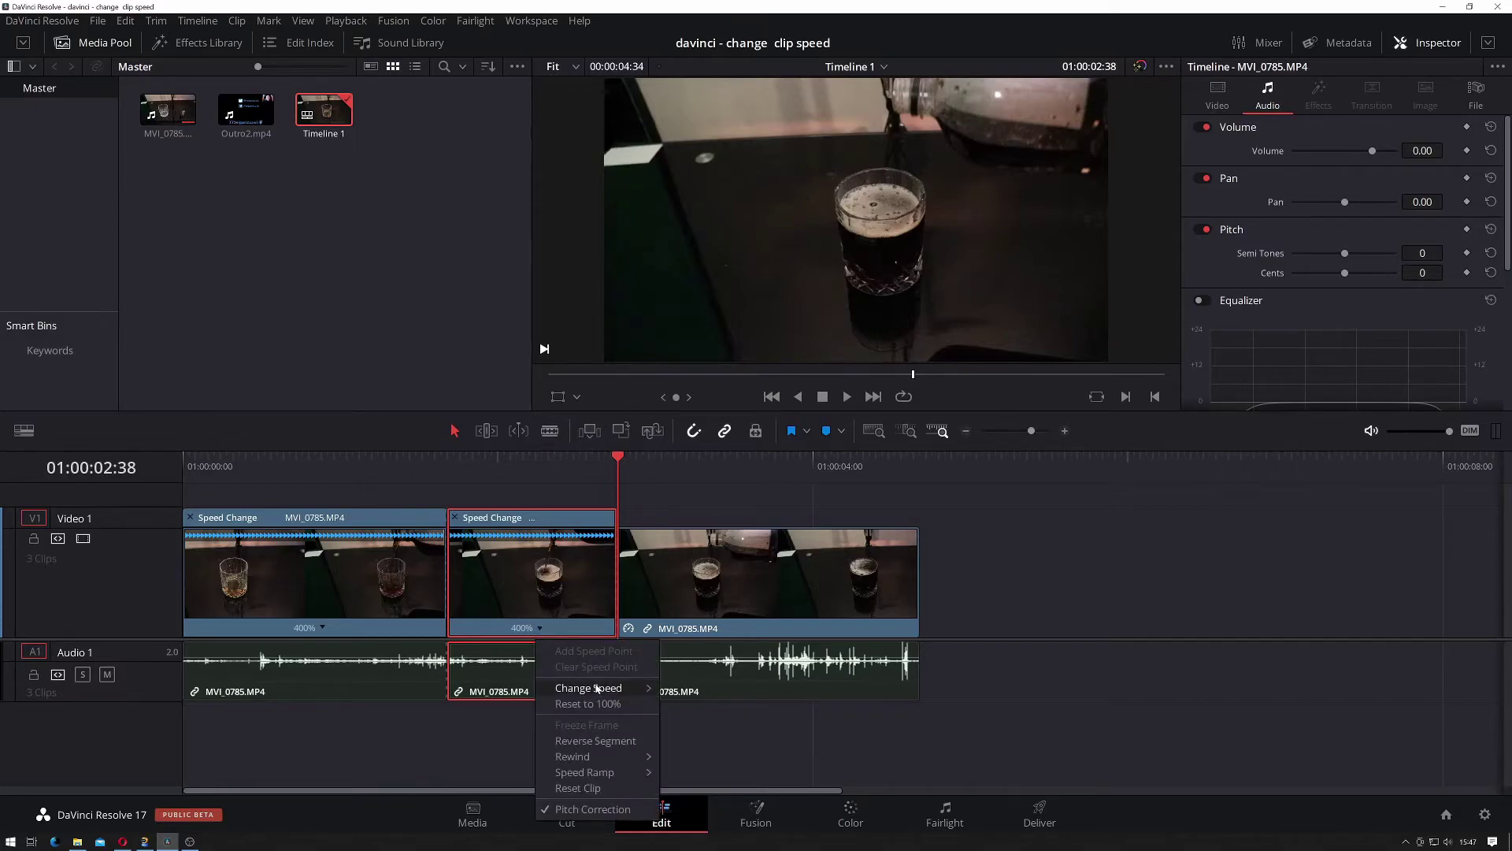
{"action": "mouse_move", "coordinate": [598, 688]}
{"action": "left_click", "coordinate": [690, 755]}
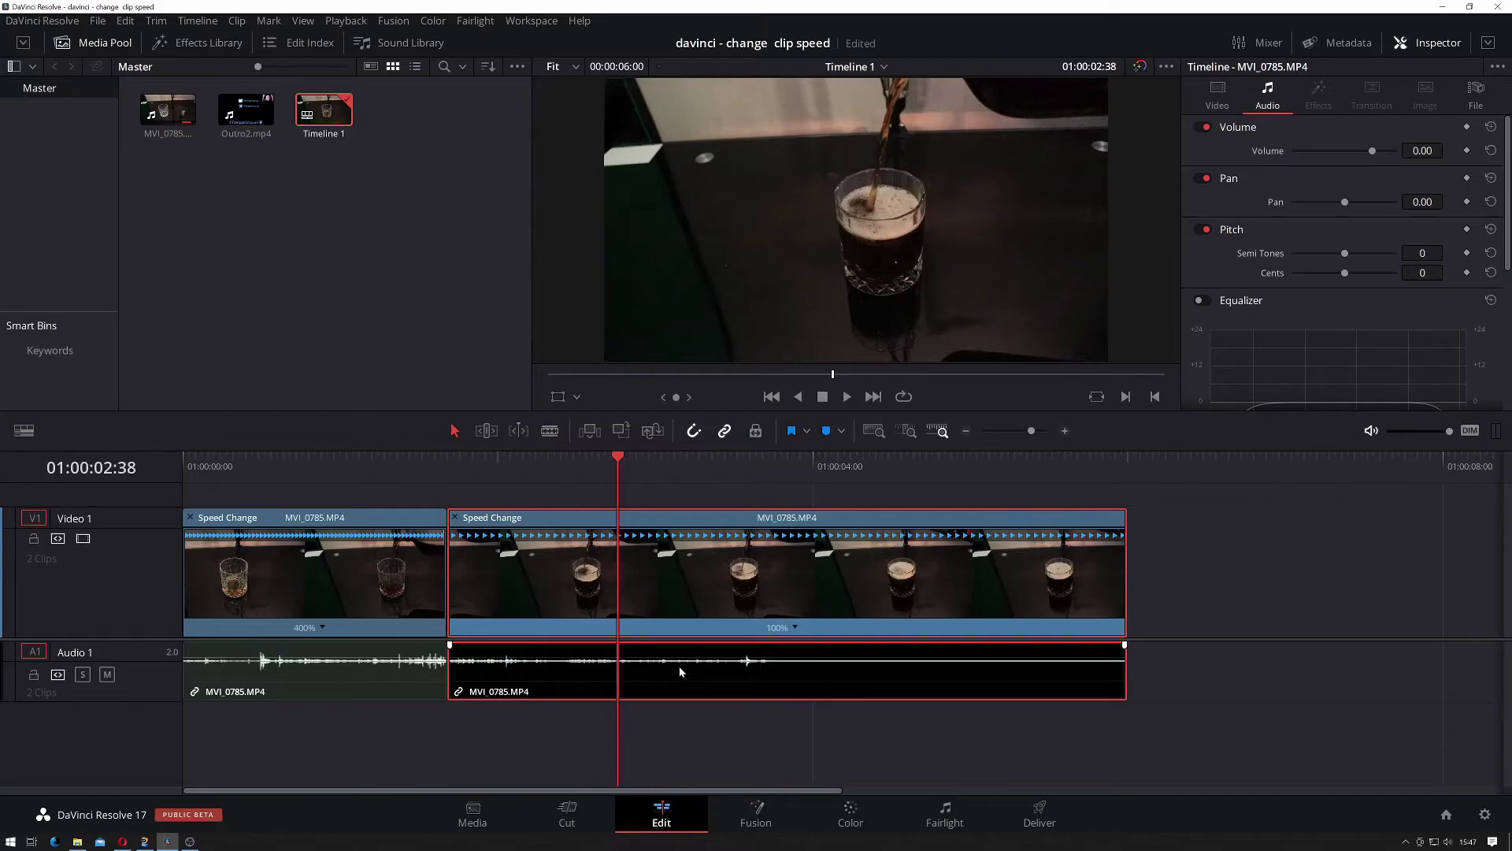
{"action": "key", "text": "ctrl+z"}
Move the last section to the track above and further along the timeline, and set the middle section's speed to 100%
{"action": "left_click_drag", "start_coordinate": [797, 580], "coordinate": [729, 600]}
{"action": "left_click_drag", "start_coordinate": [666, 529], "coordinate": [668, 496]}
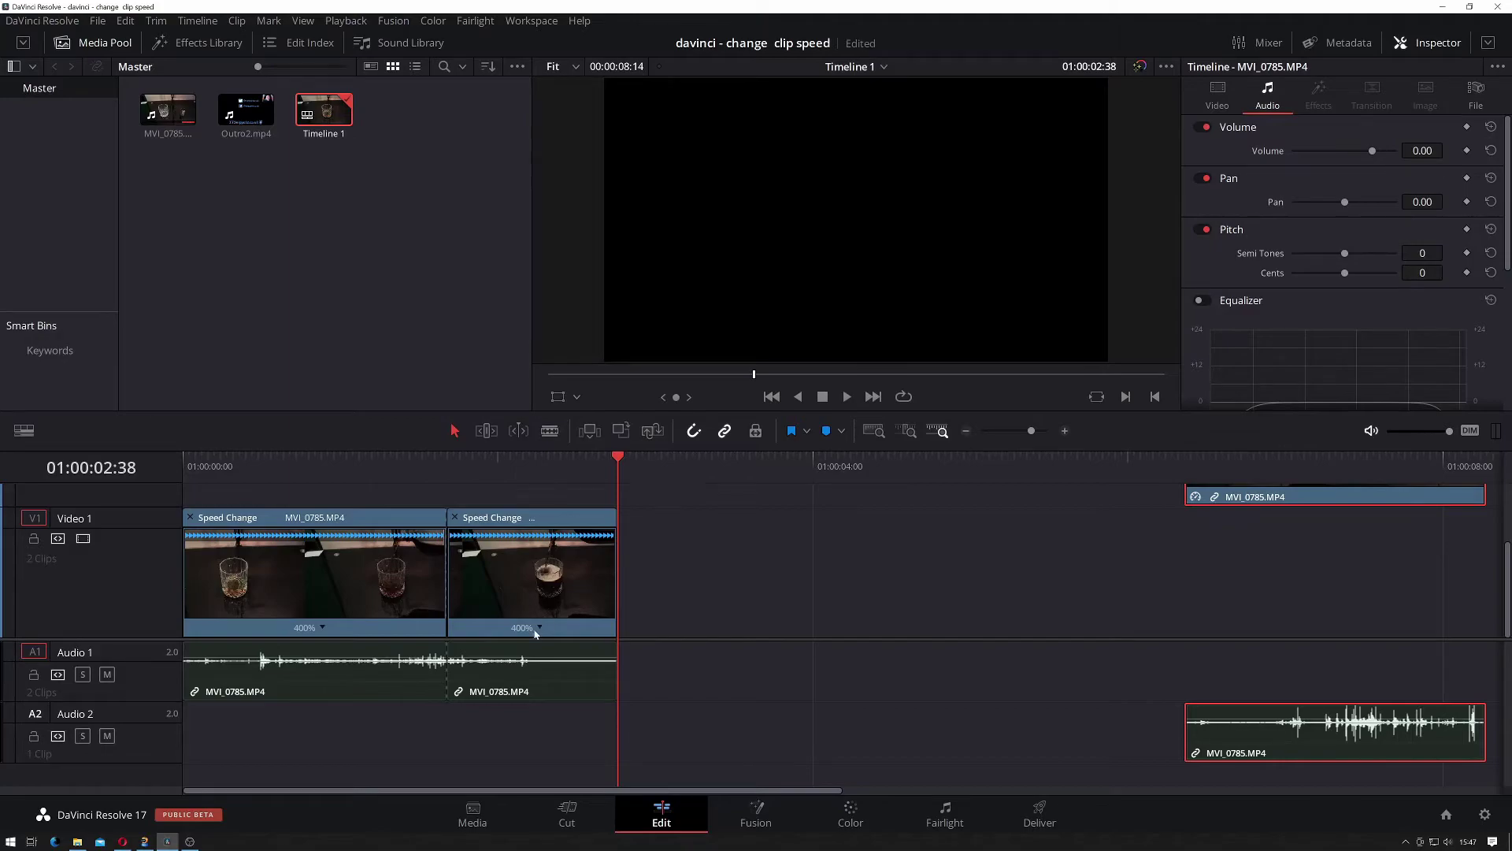
{"action": "left_click", "coordinate": [536, 633]}
{"action": "left_click", "coordinate": [540, 627]}
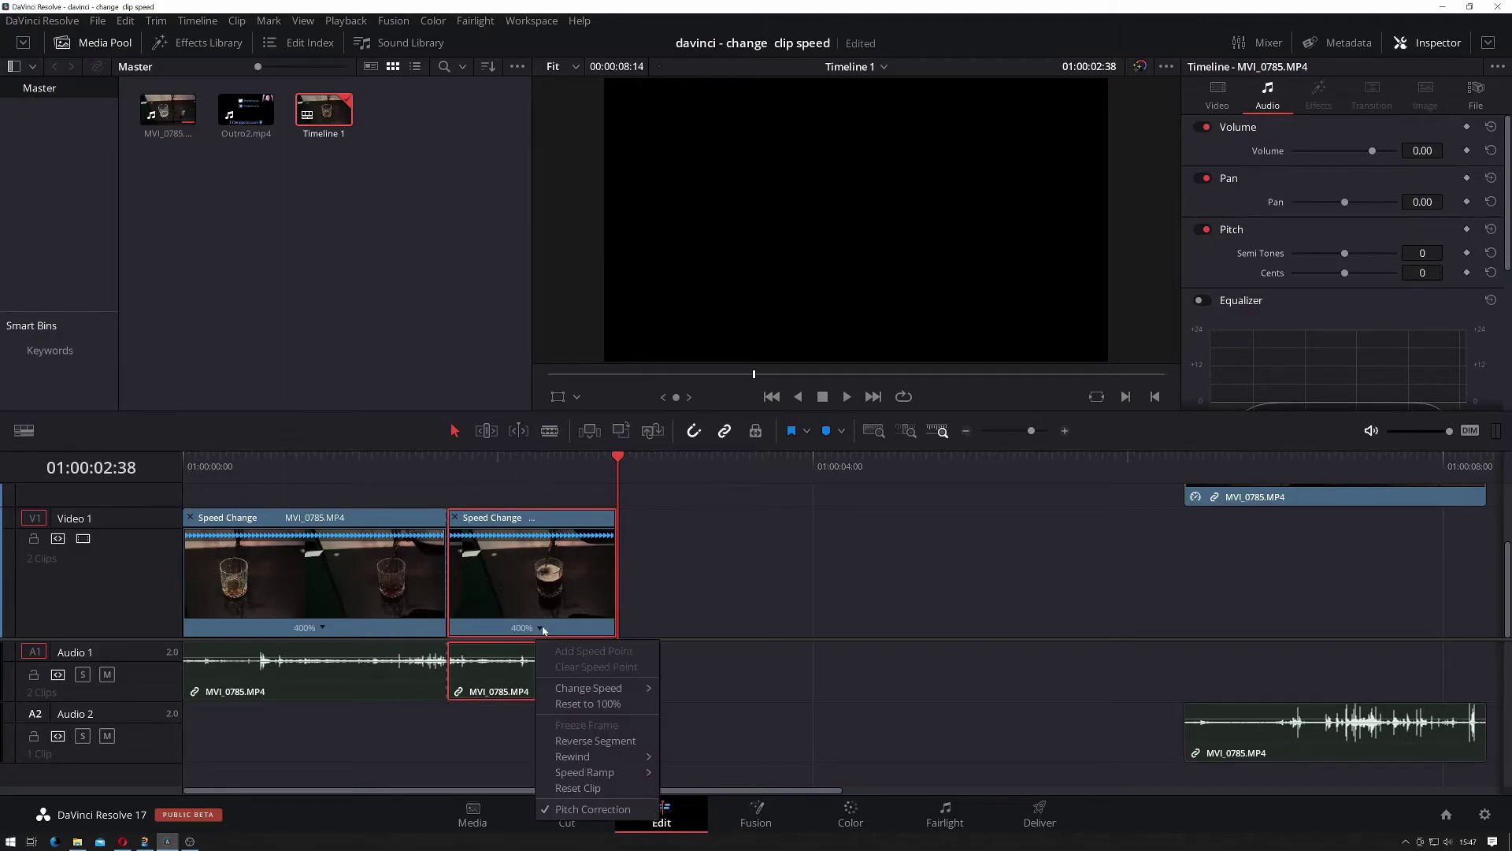
{"action": "mouse_move", "coordinate": [623, 690]}
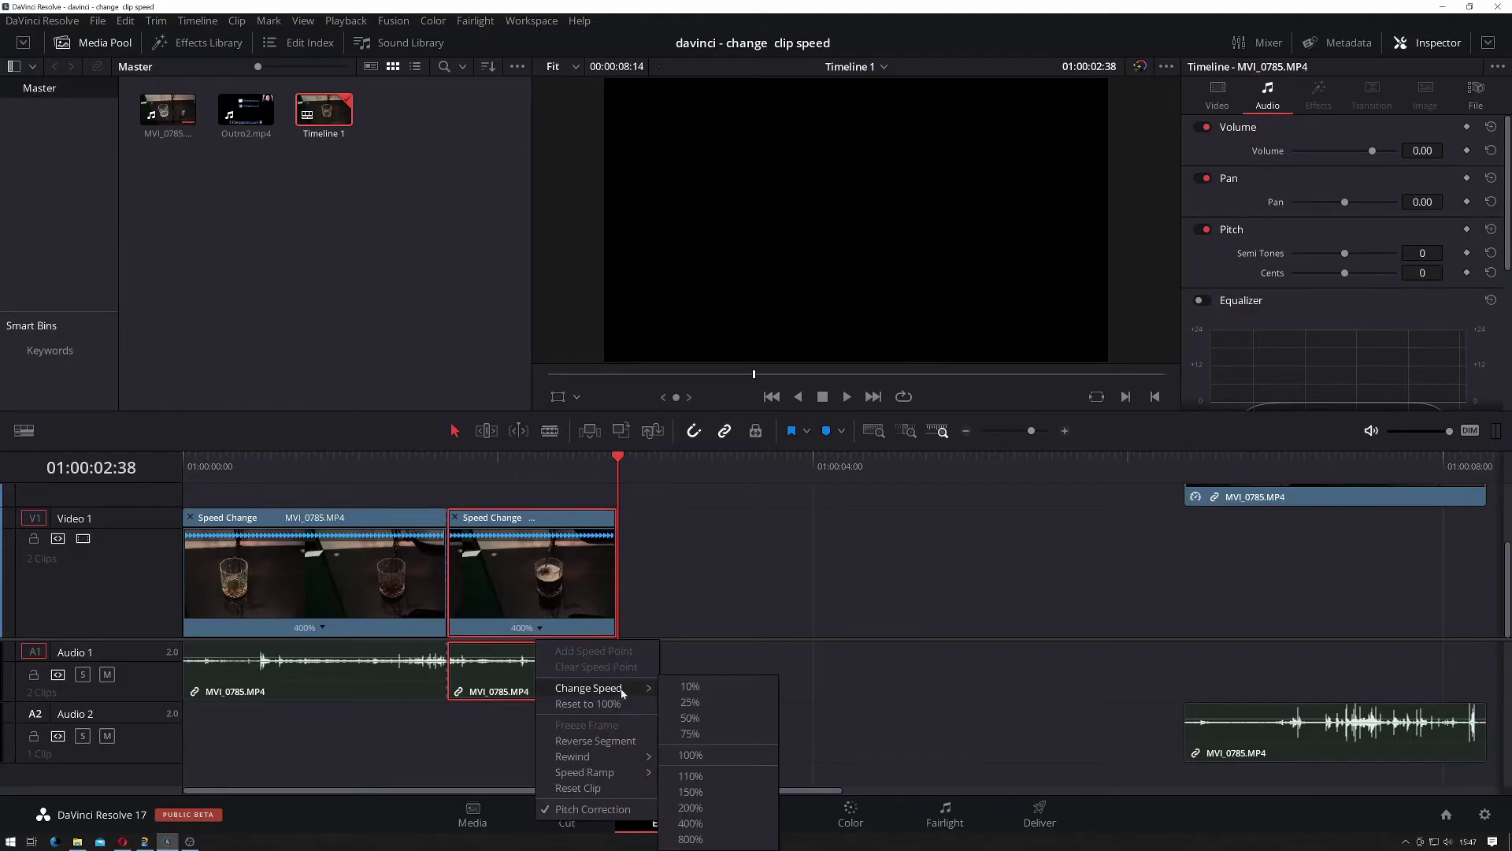
{"action": "left_click", "coordinate": [720, 758]}
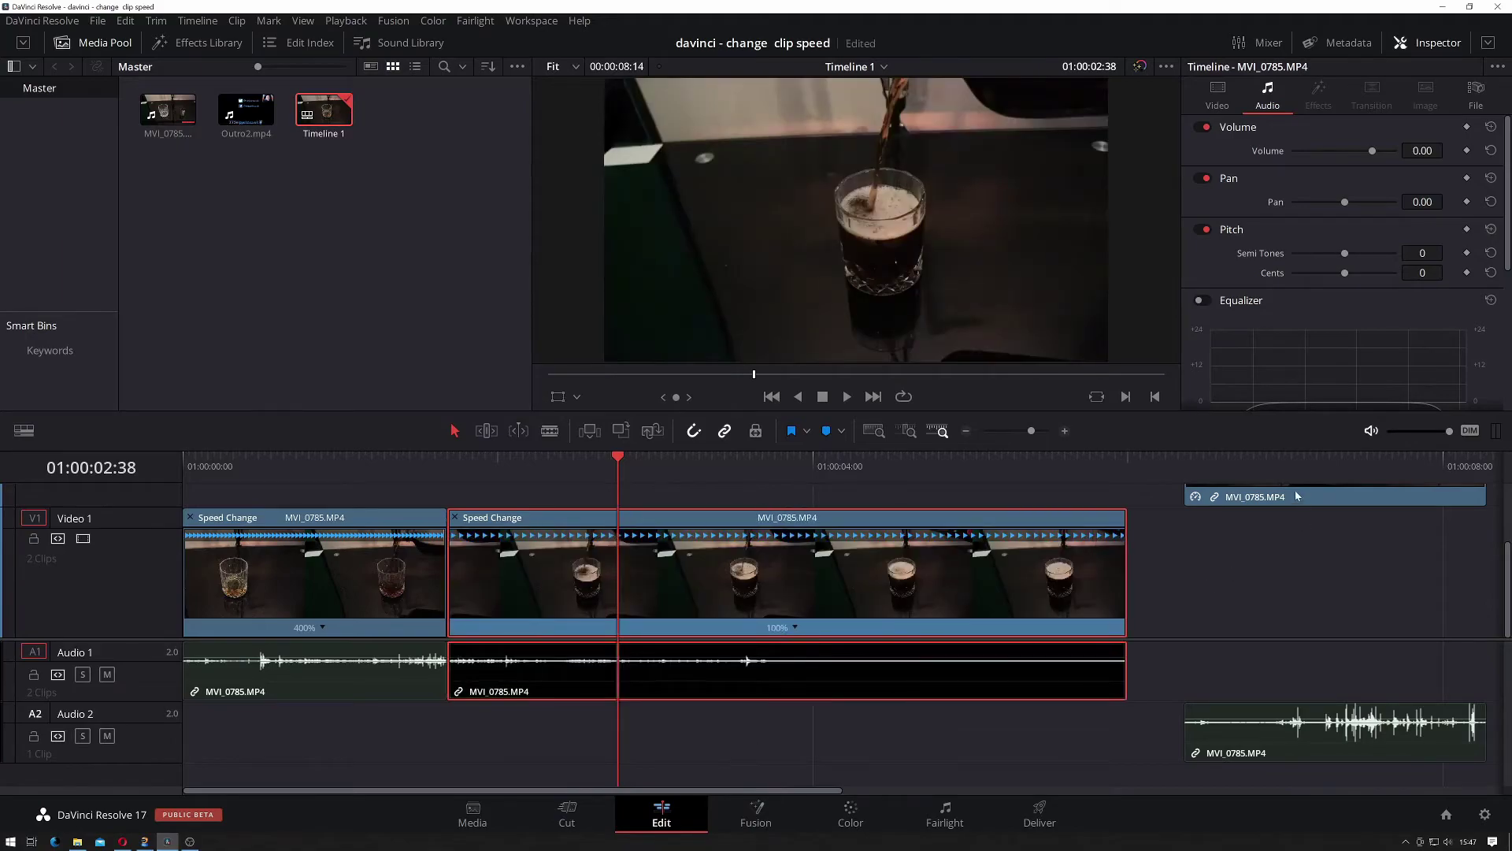
Move the last section back onto Video 1 and Audio 1, directly against the end of the 100% section
{"action": "left_click_drag", "start_coordinate": [804, 791], "coordinate": [987, 791]}
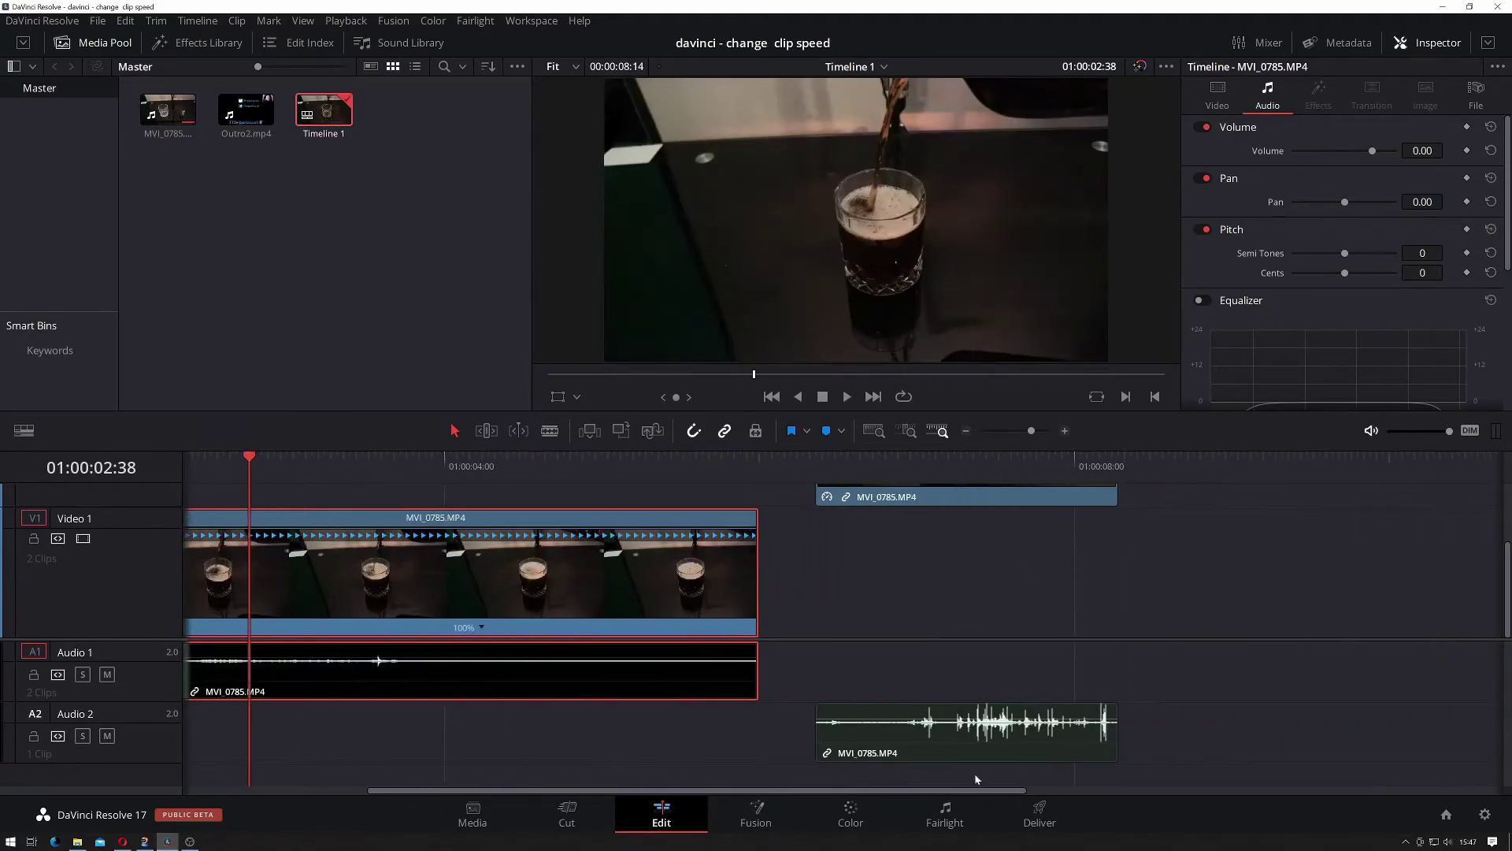
{"action": "scroll", "coordinate": [946, 606], "scroll_direction": "up", "scroll_amount": 1}
{"action": "left_click_drag", "start_coordinate": [937, 494], "coordinate": [887, 591]}
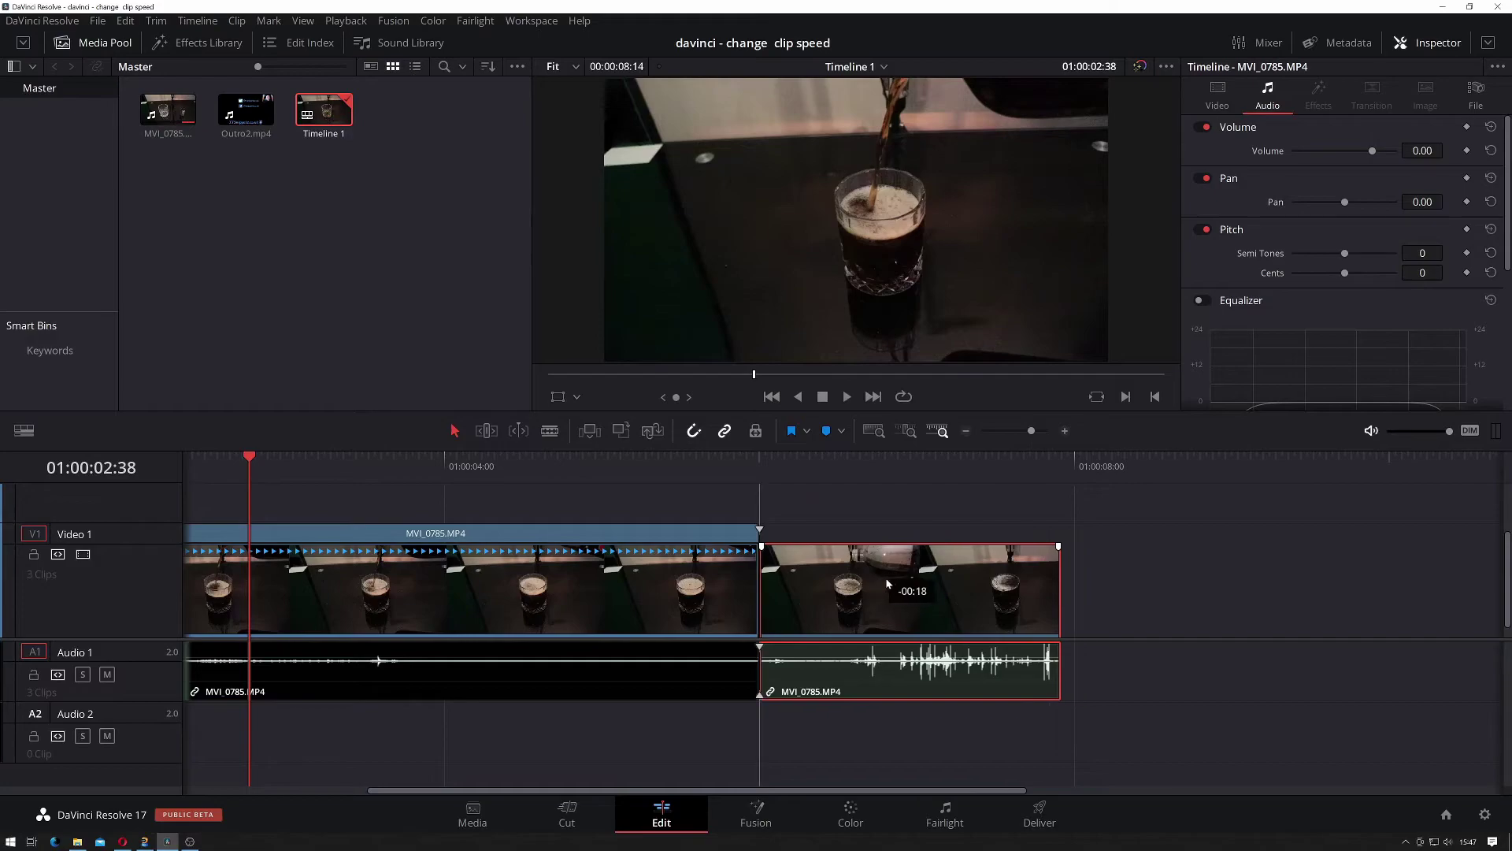
Show the retime controls on the last section and add a 50% rewind to it
{"action": "right_click", "coordinate": [908, 600]}
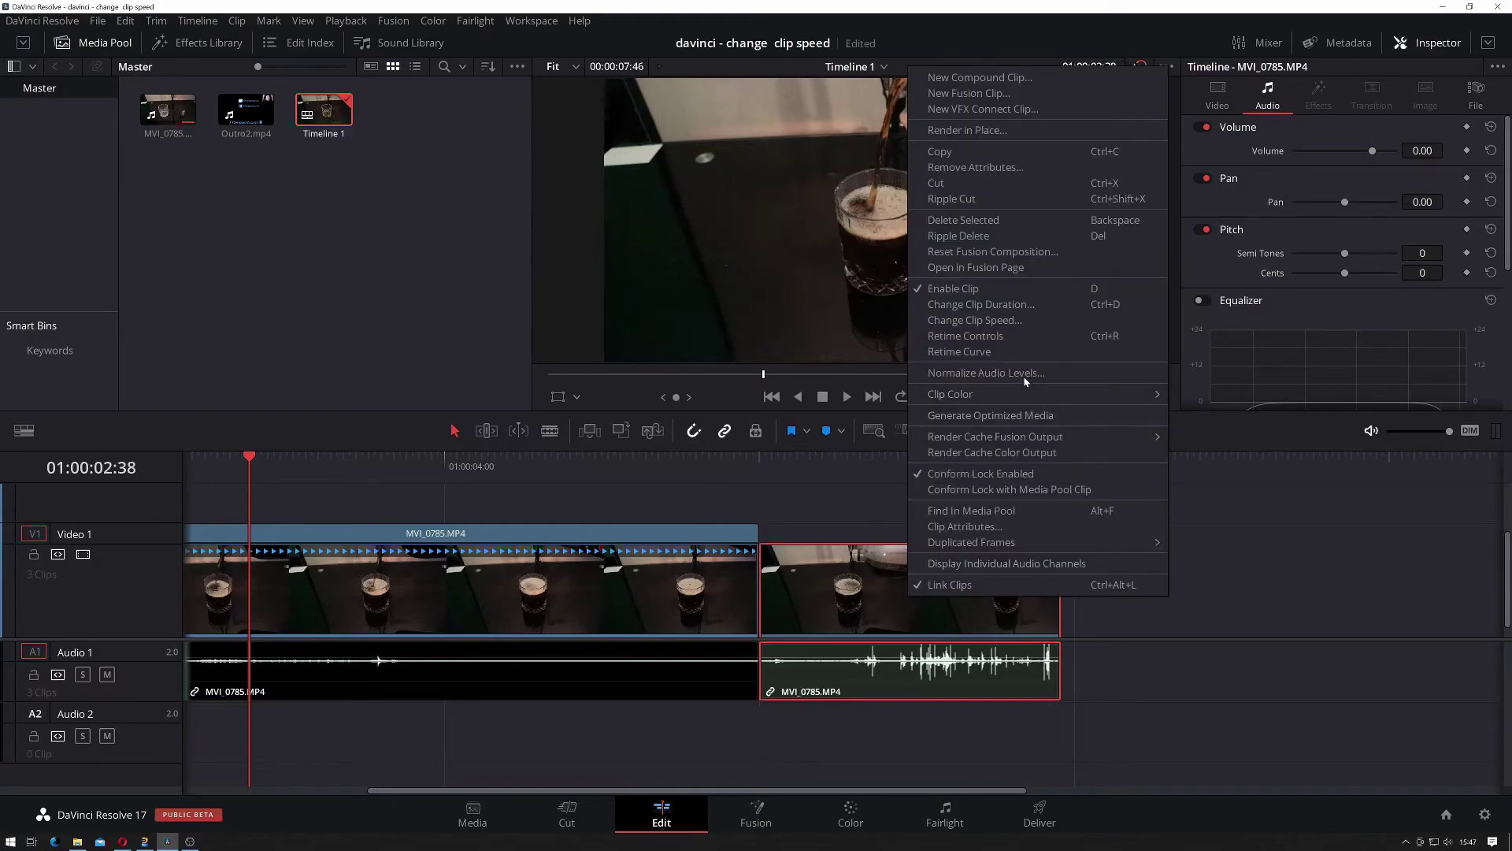
{"action": "left_click", "coordinate": [1008, 337]}
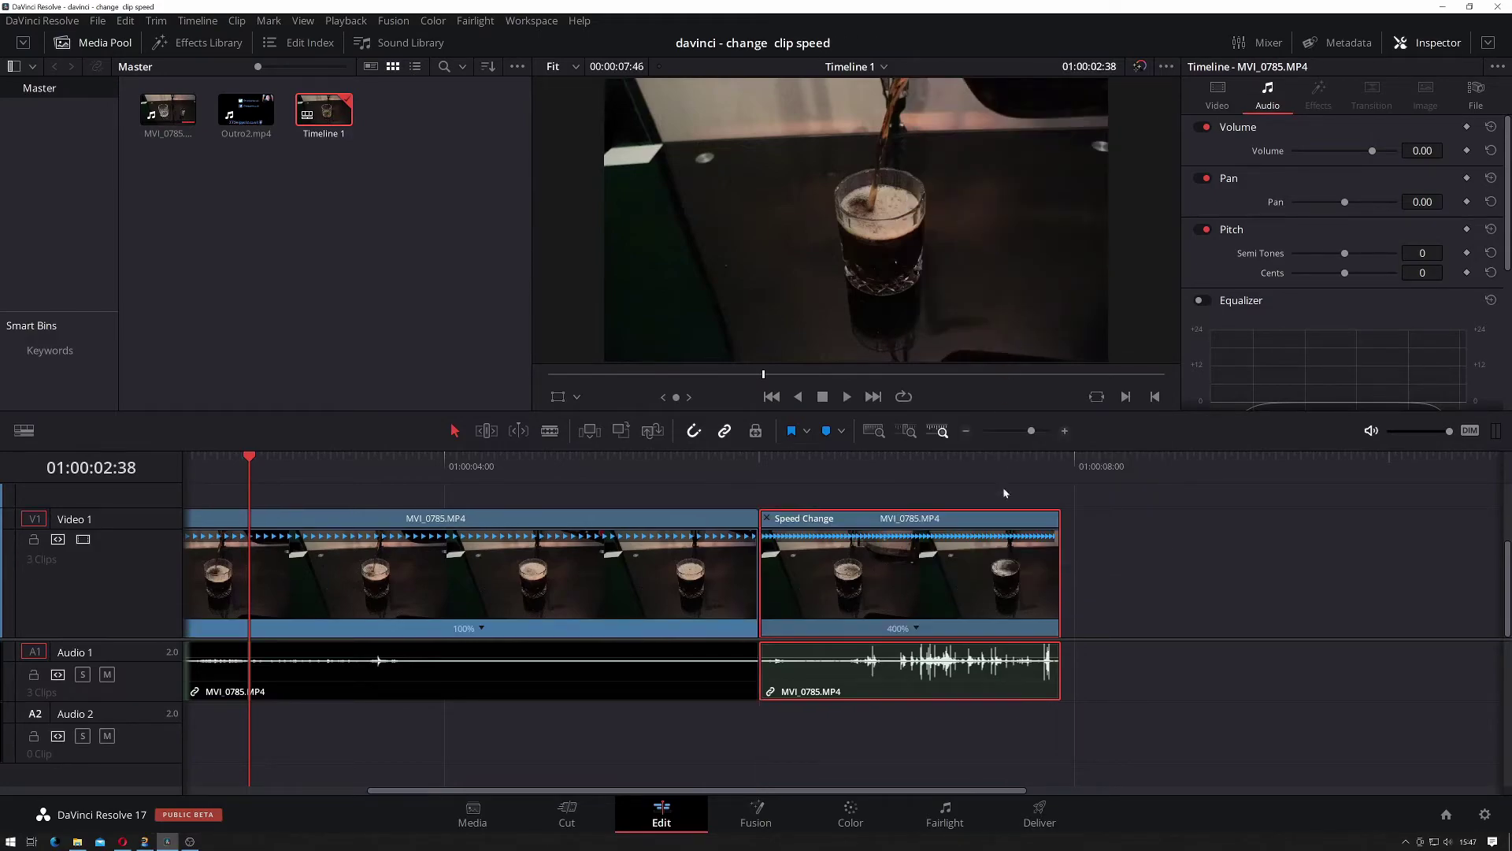
{"action": "left_click", "coordinate": [916, 629]}
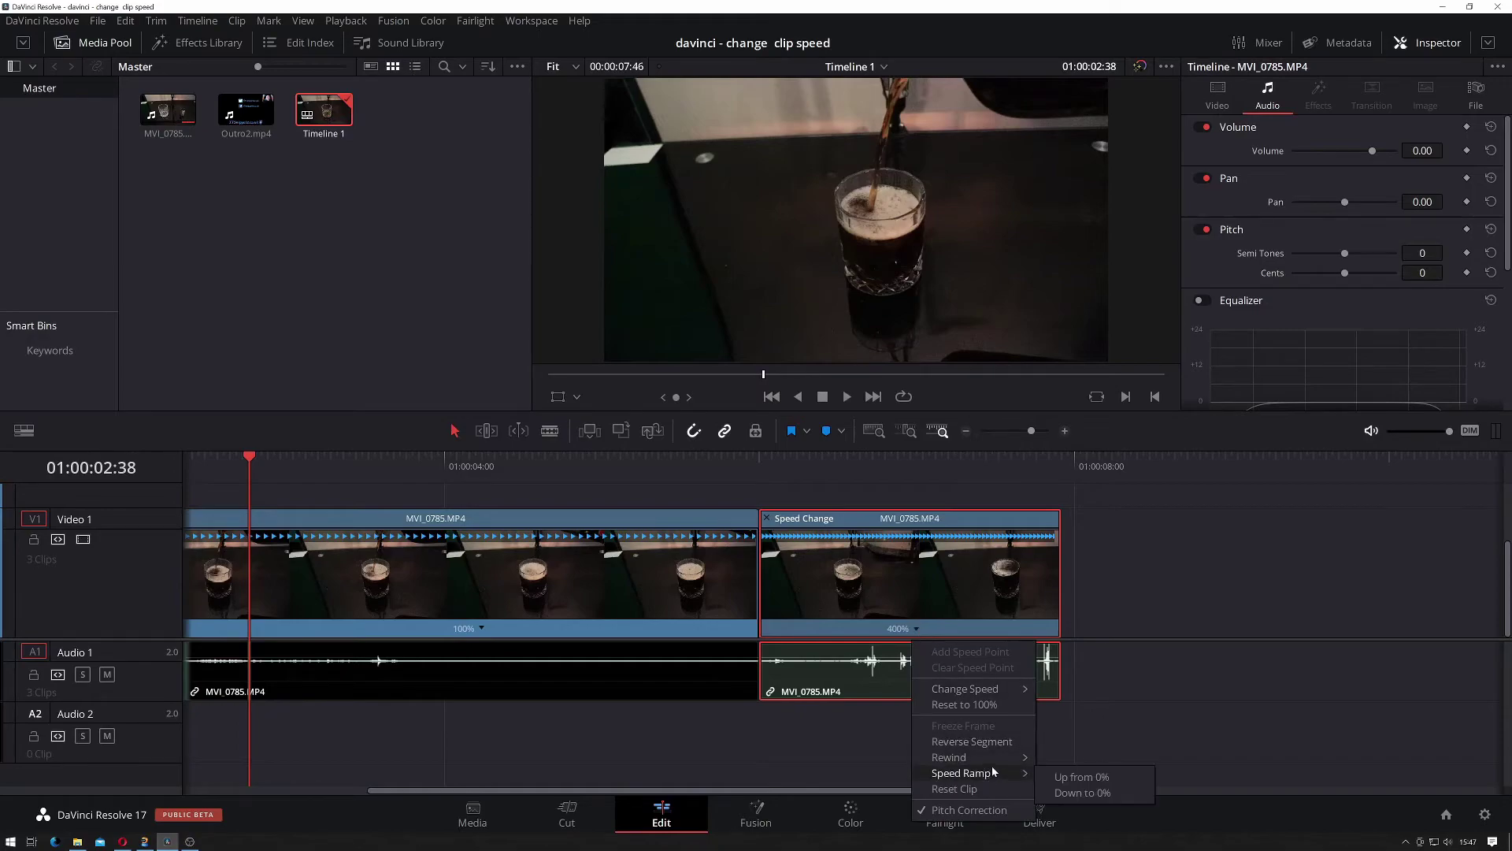
{"action": "mouse_move", "coordinate": [993, 779]}
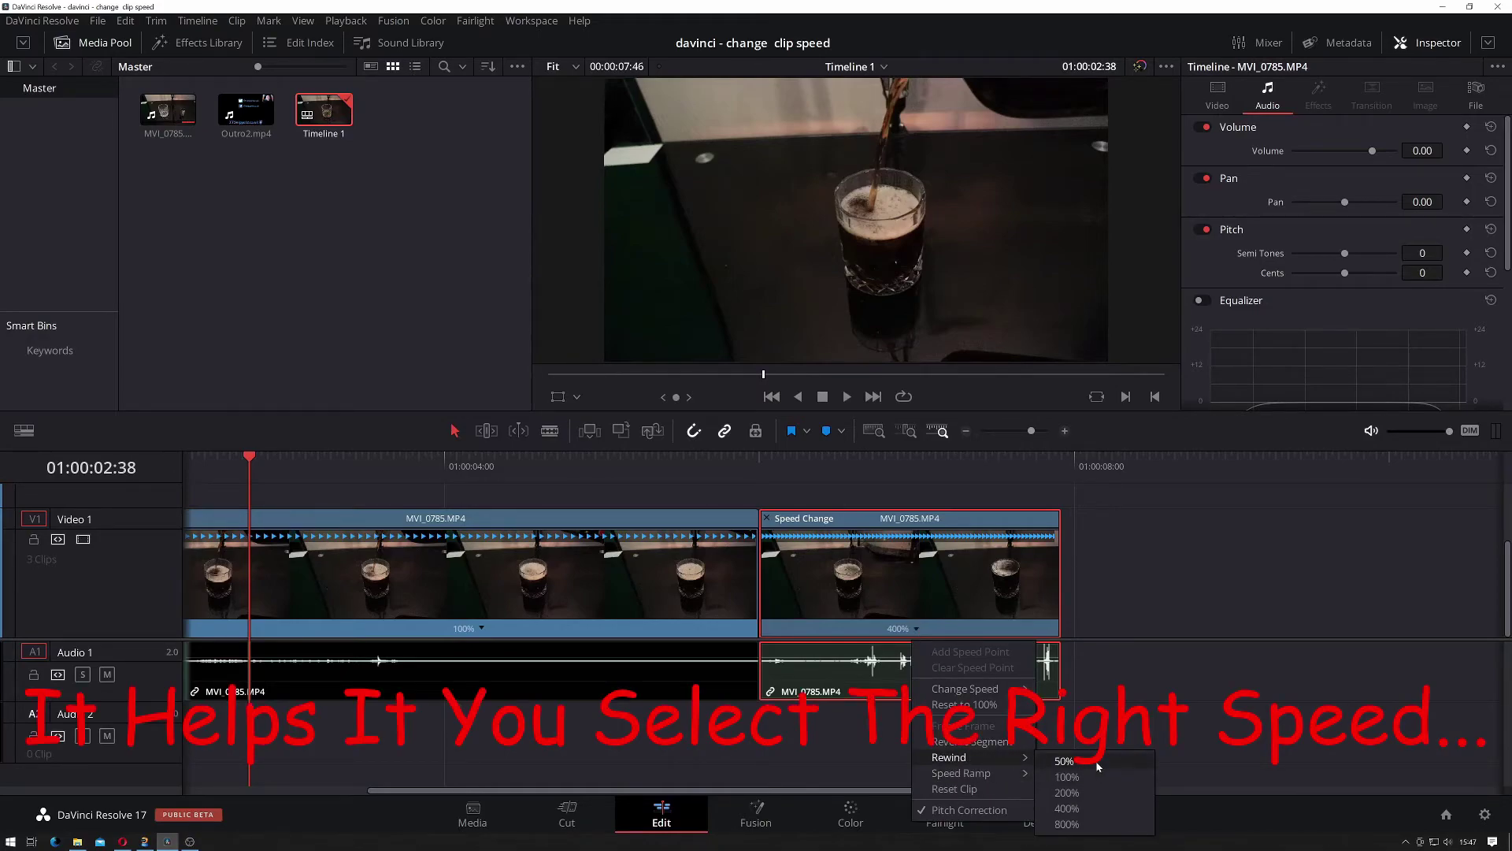
{"action": "left_click", "coordinate": [1064, 761]}
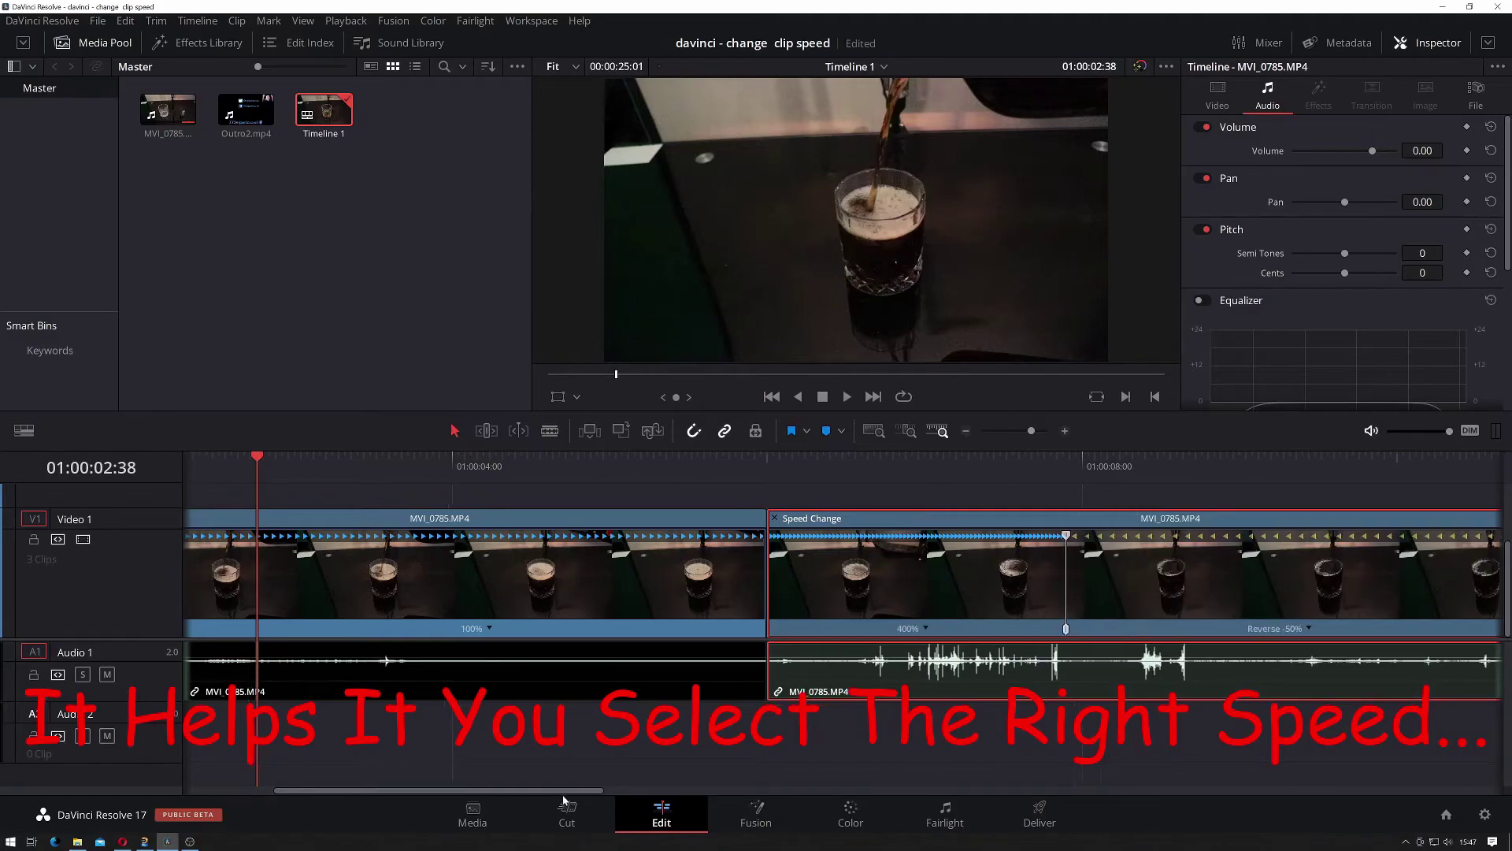
Play the timeline from its start into the reversed part to review the speed changes
{"action": "left_click_drag", "start_coordinate": [556, 790], "coordinate": [464, 789]}
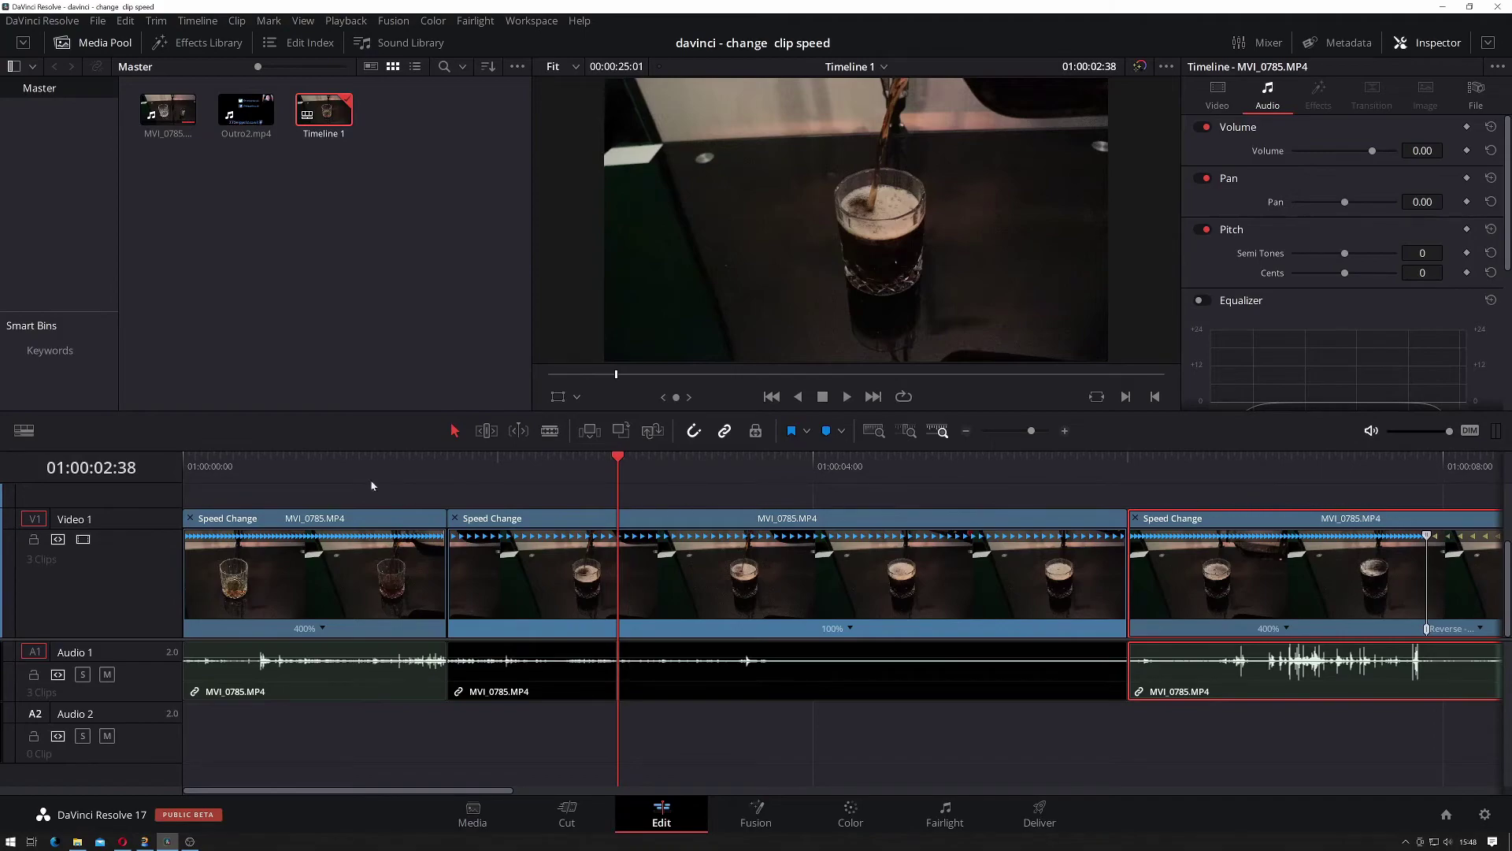
{"action": "left_click", "coordinate": [194, 475]}
{"action": "key", "text": "space"}
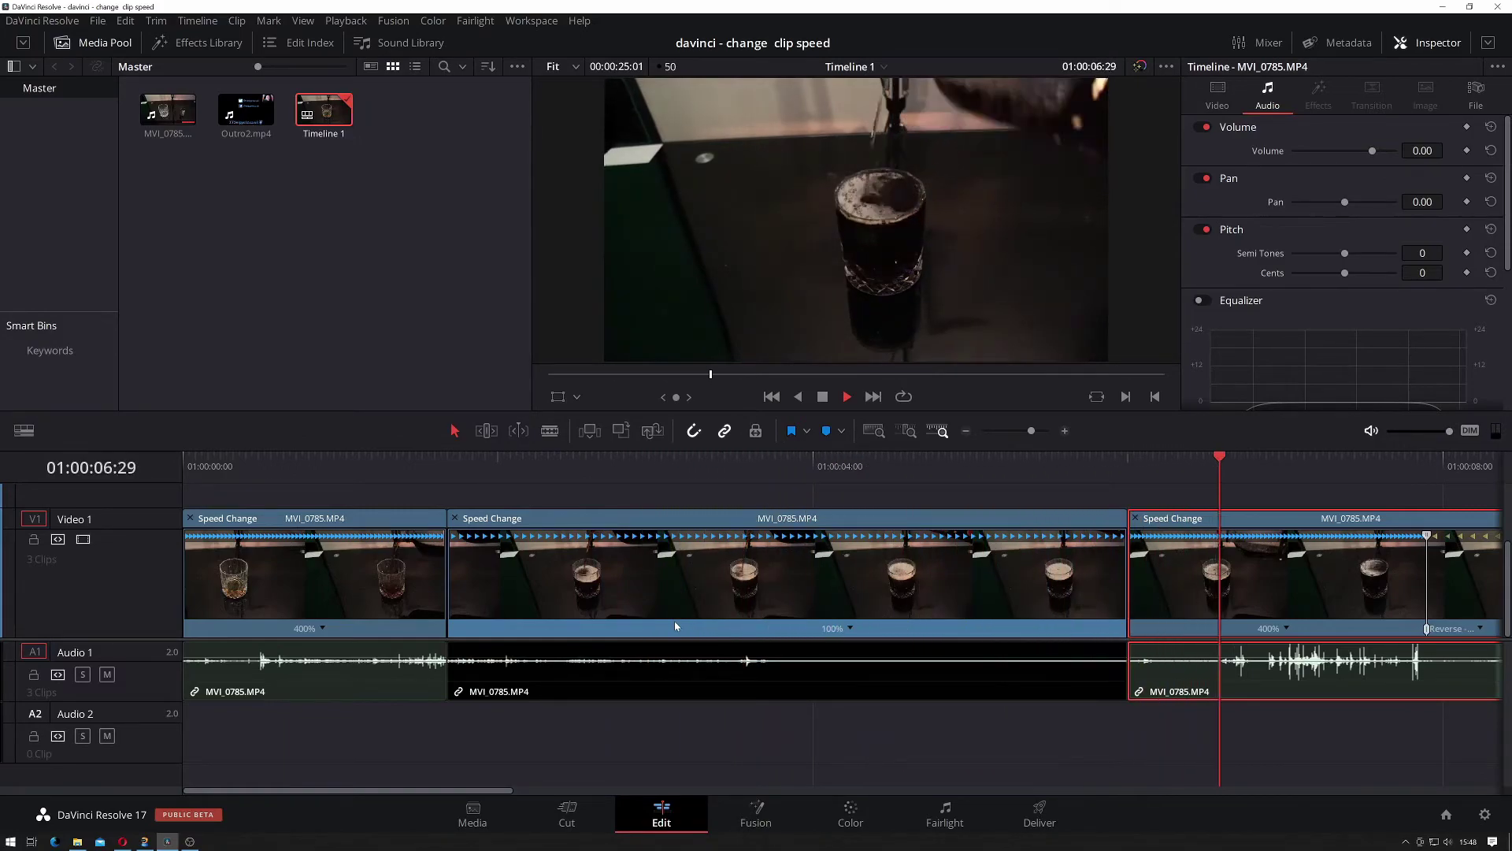
{"action": "key", "text": "space"}
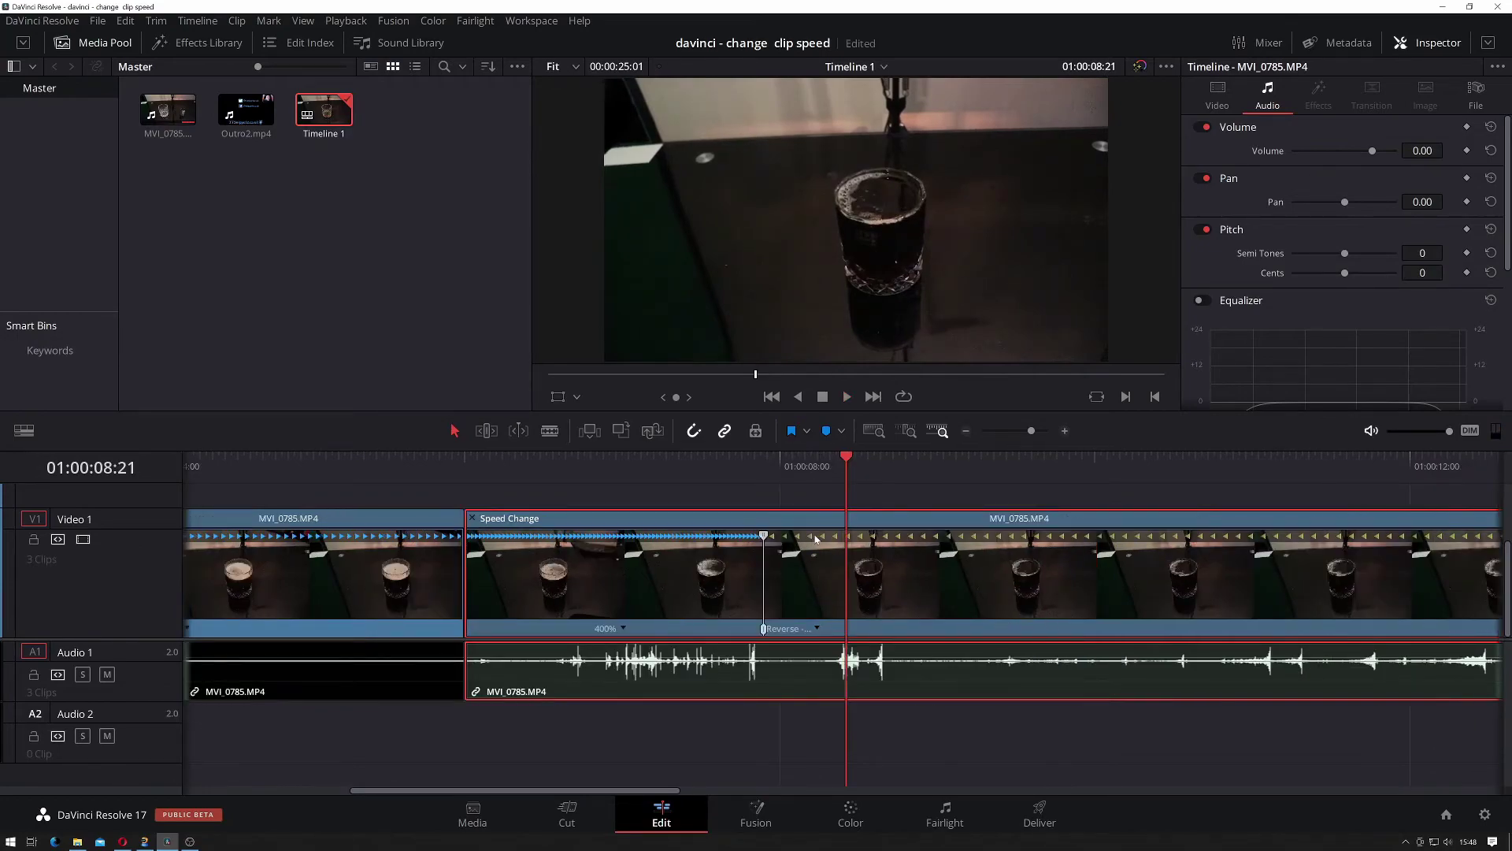
{"action": "key", "text": "space"}
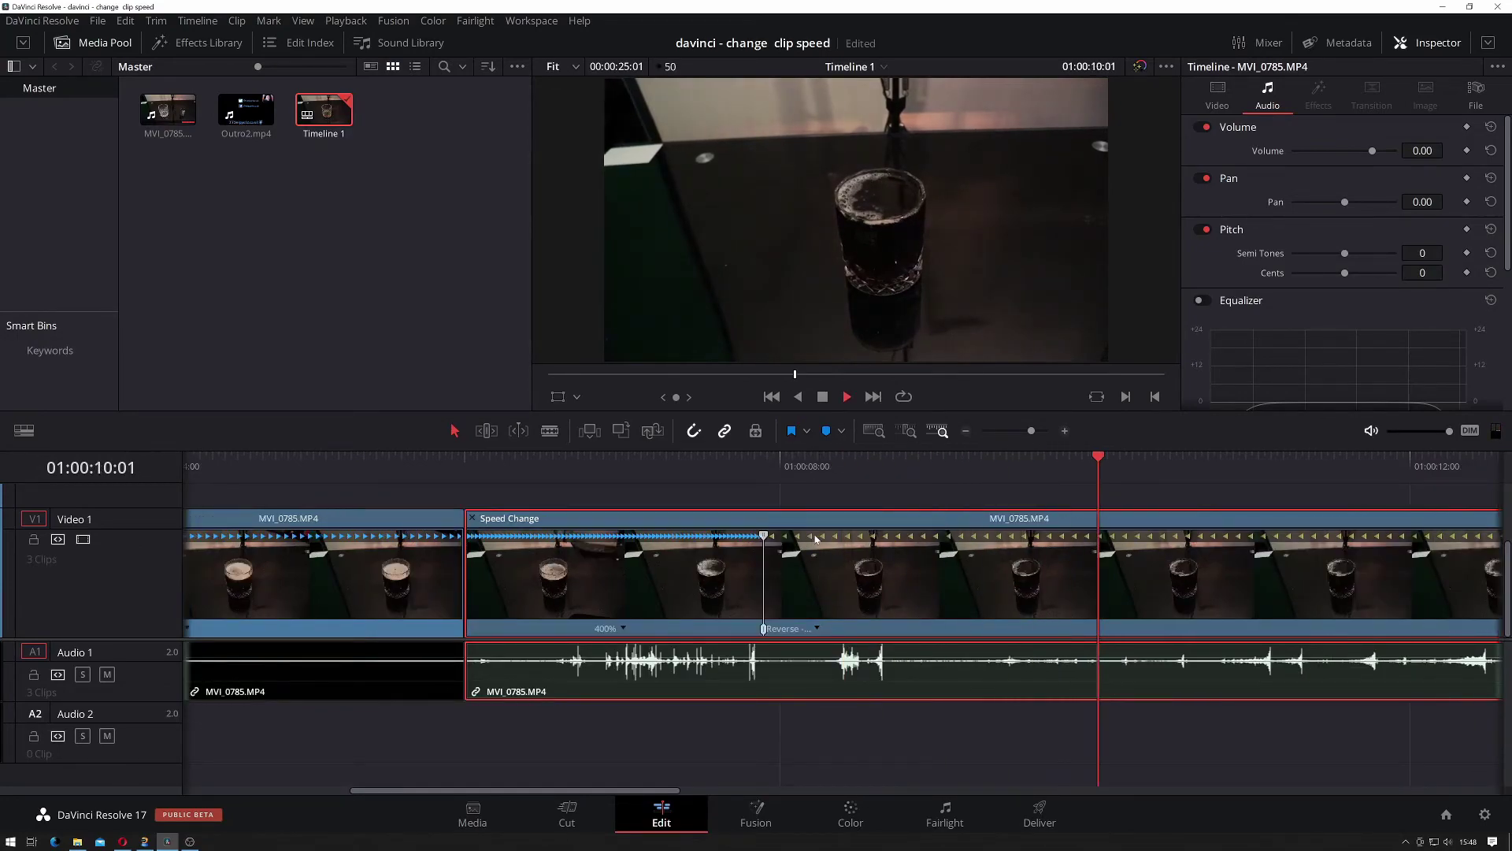
{"action": "key", "text": "space"}
Split the last section at 01:00:07:45, where the rewind begins, and select the part after the cut
{"action": "left_click", "coordinate": [765, 463]}
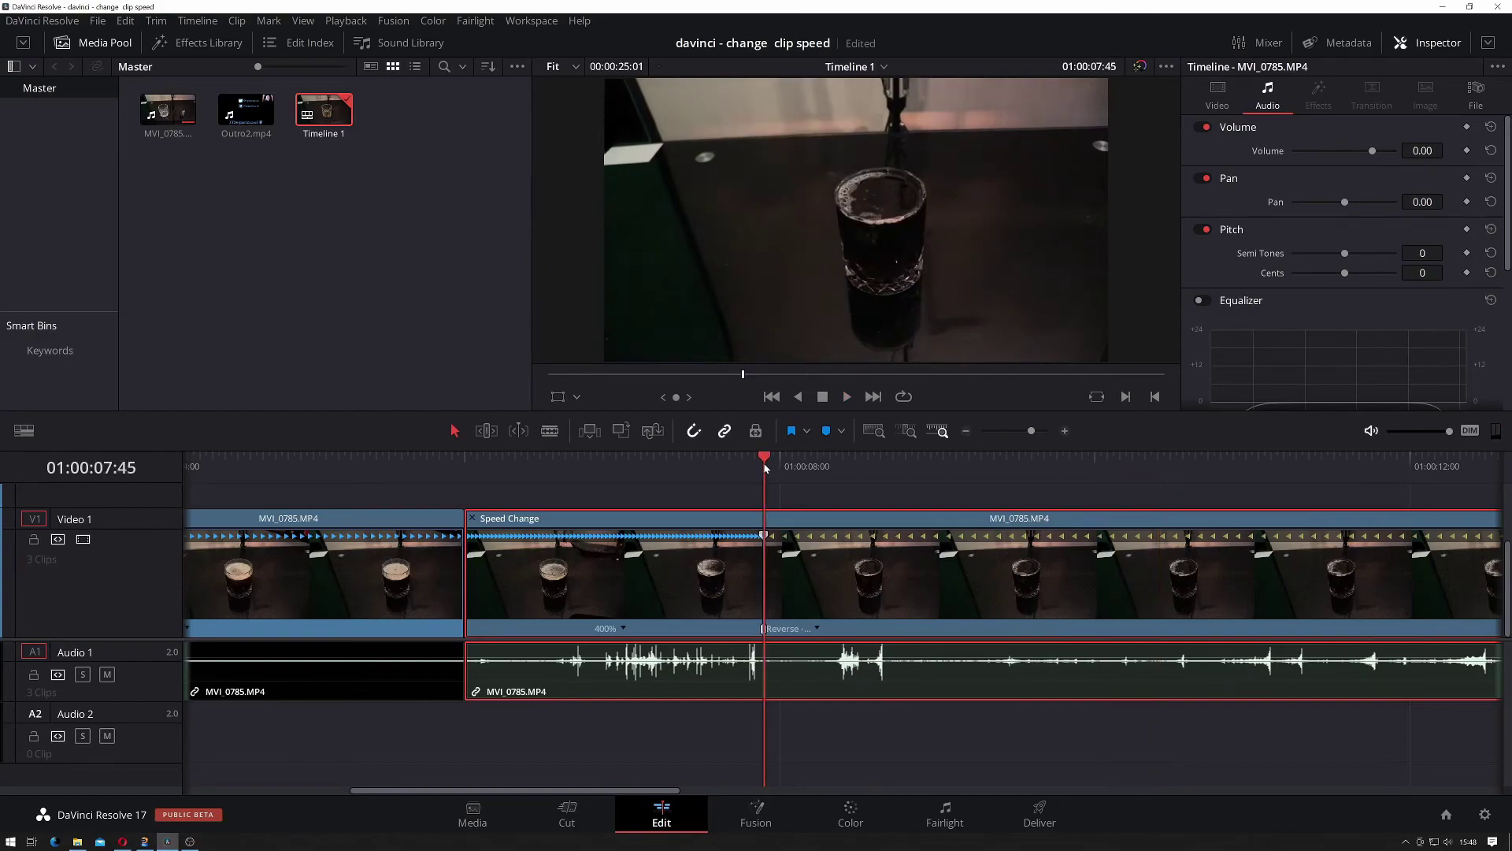
{"action": "key", "text": "ctrl+b"}
{"action": "left_click", "coordinate": [975, 570]}
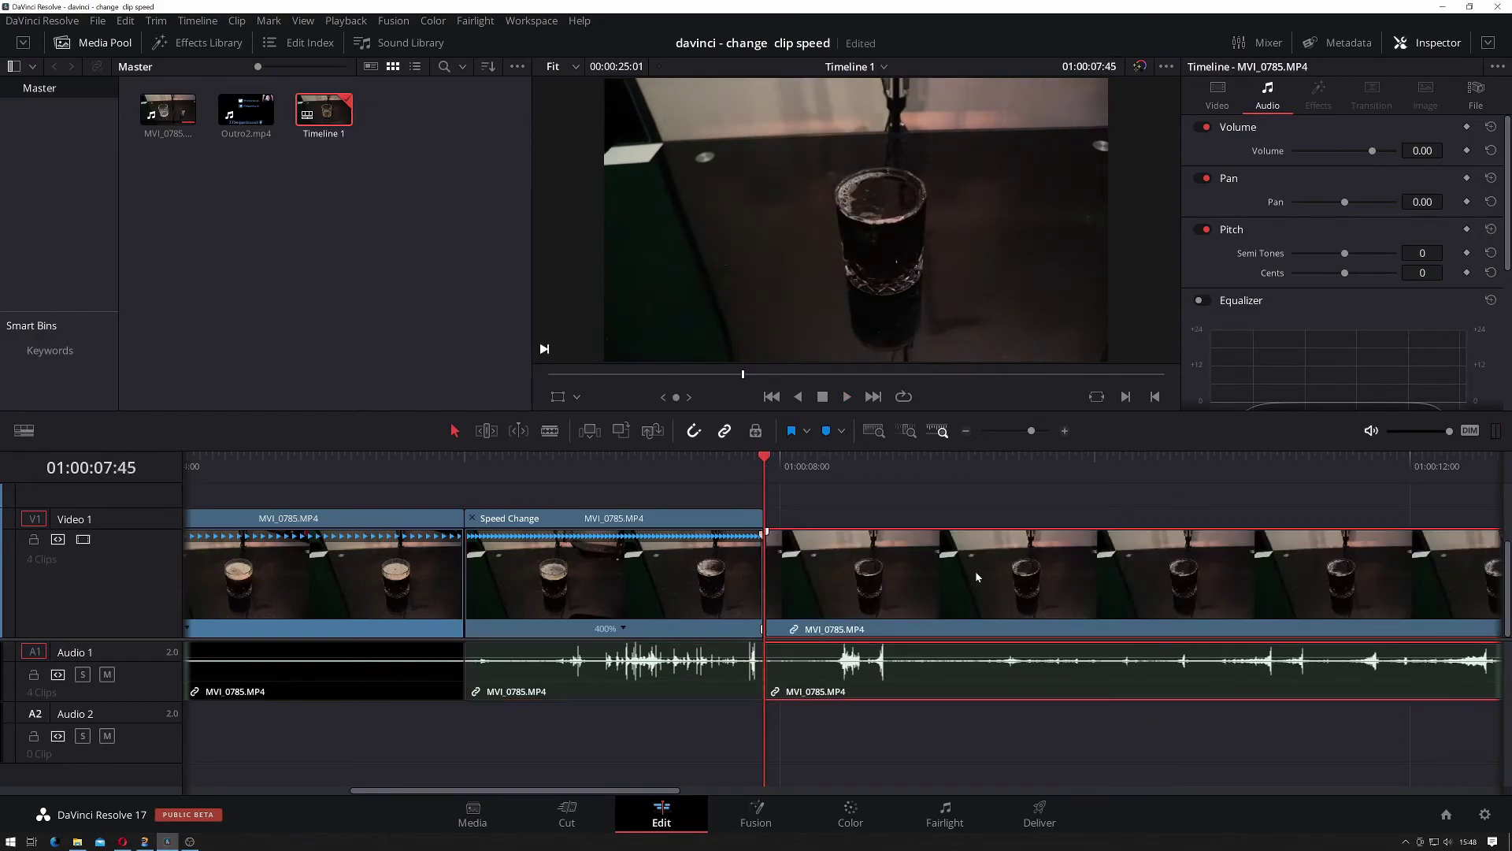
Delete the selected part after the cut and play back the remaining 400% section at the end of the timeline
{"action": "key", "text": "Delete"}
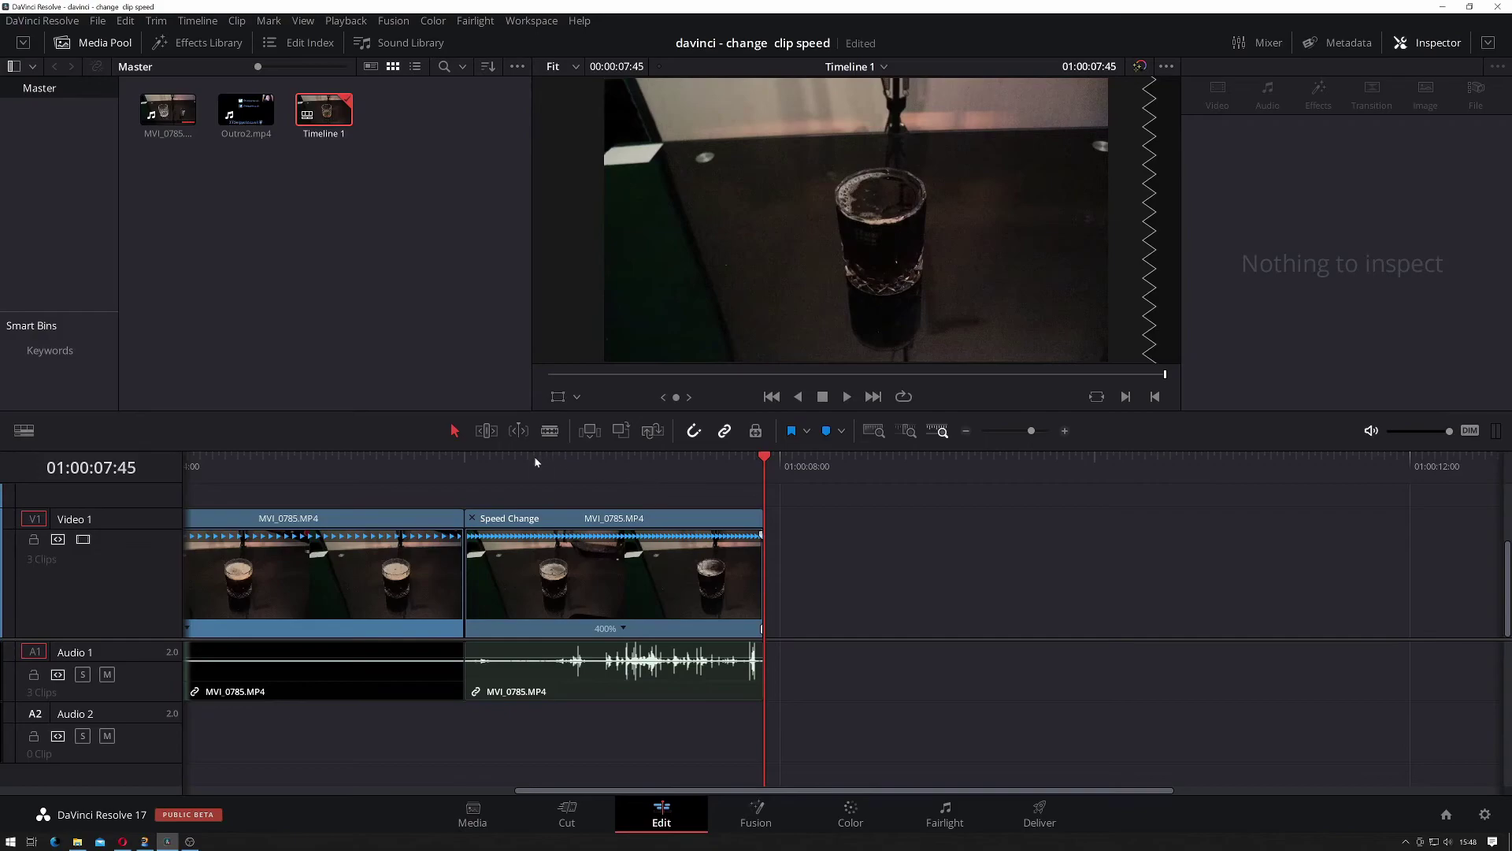
{"action": "left_click", "coordinate": [472, 463]}
{"action": "key", "text": "space"}
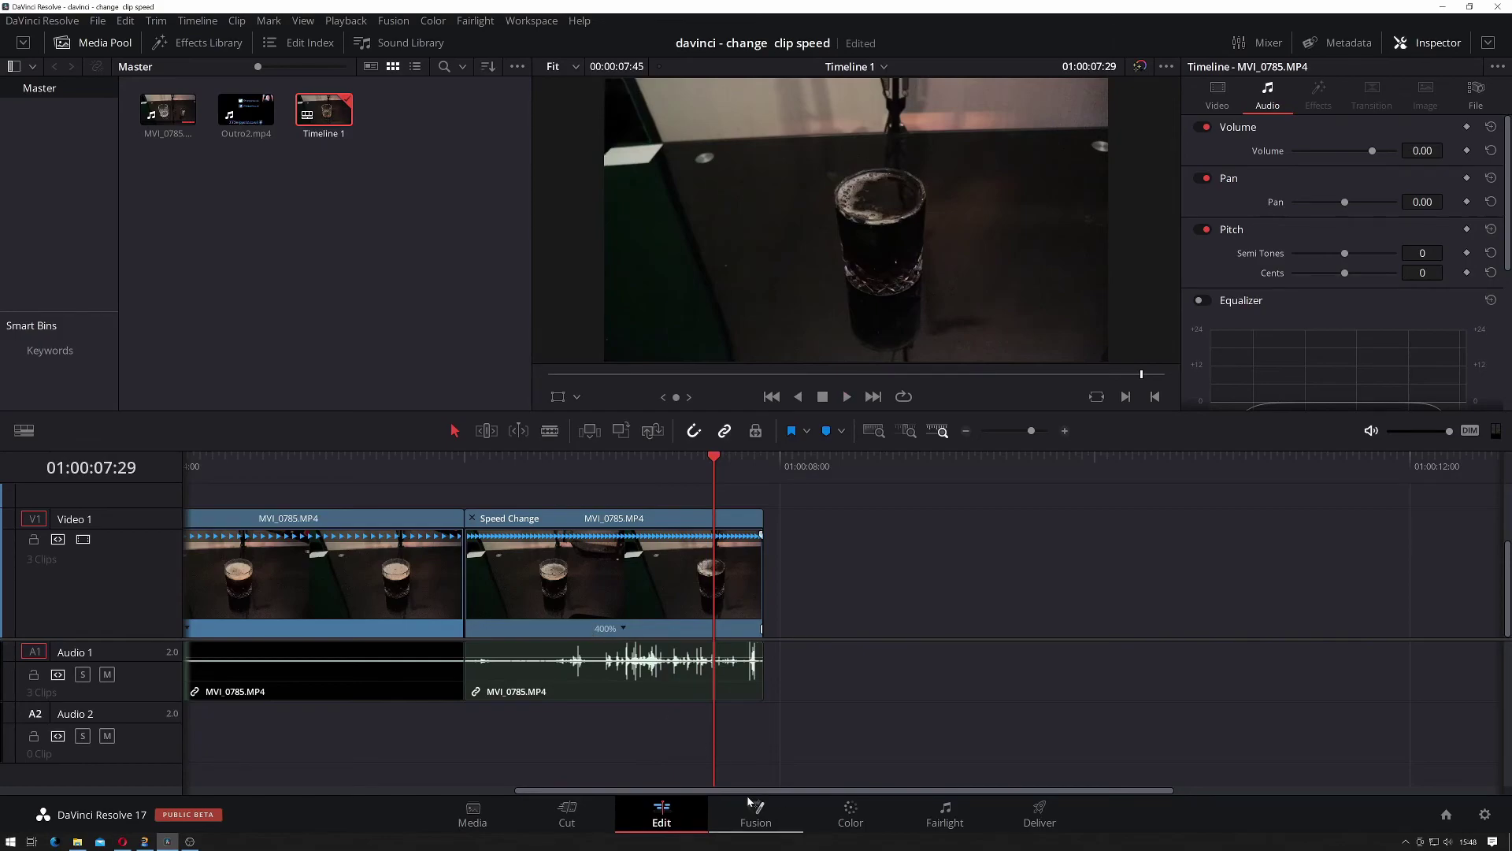
Change the speed of the last section on Video 1 to 50% with its retime controls
{"action": "left_click_drag", "start_coordinate": [759, 792], "coordinate": [698, 770]}
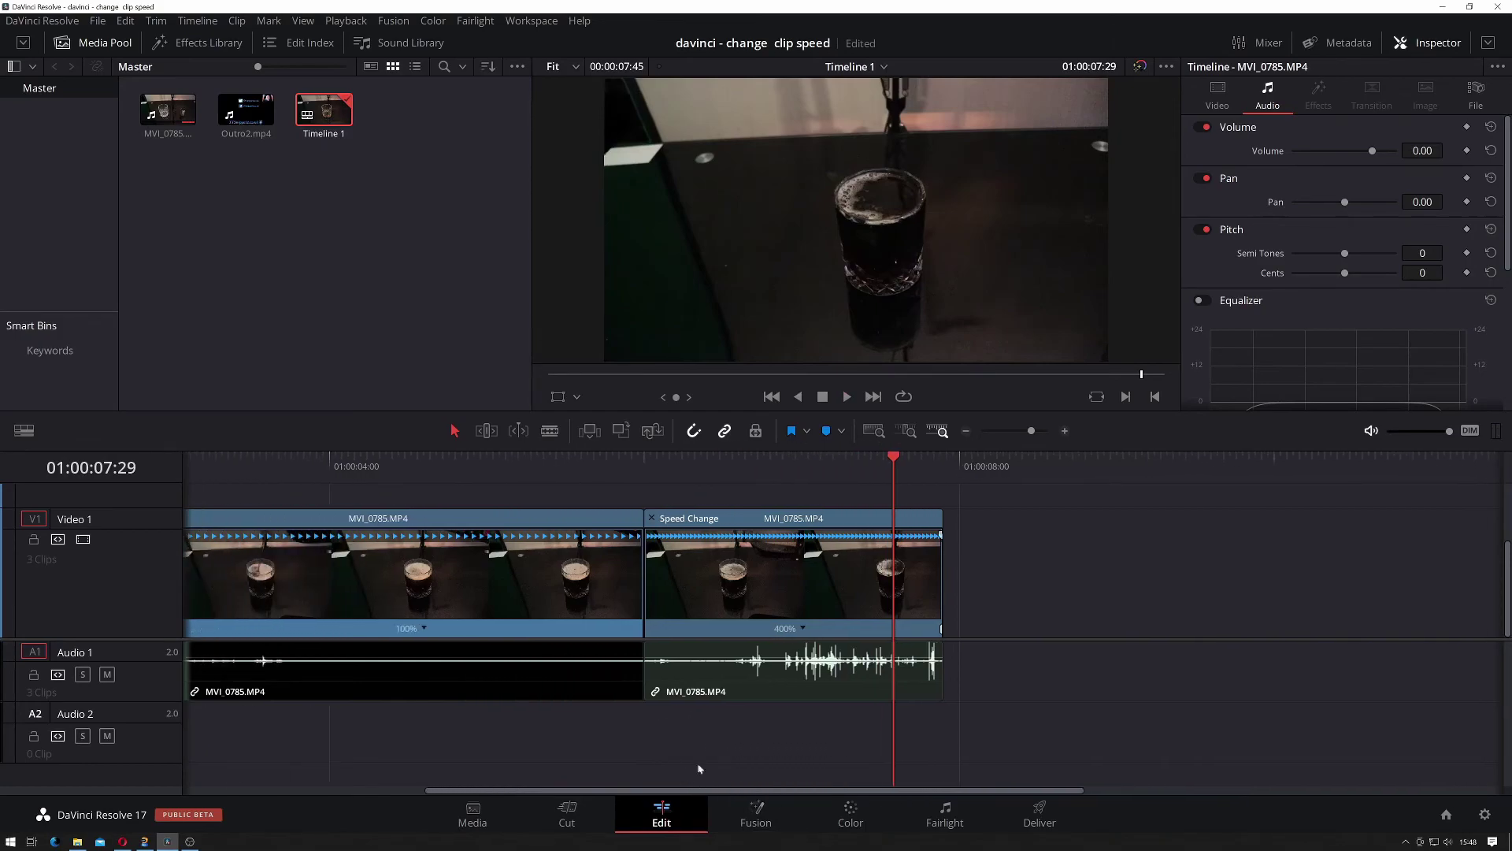
{"action": "left_click", "coordinate": [801, 629]}
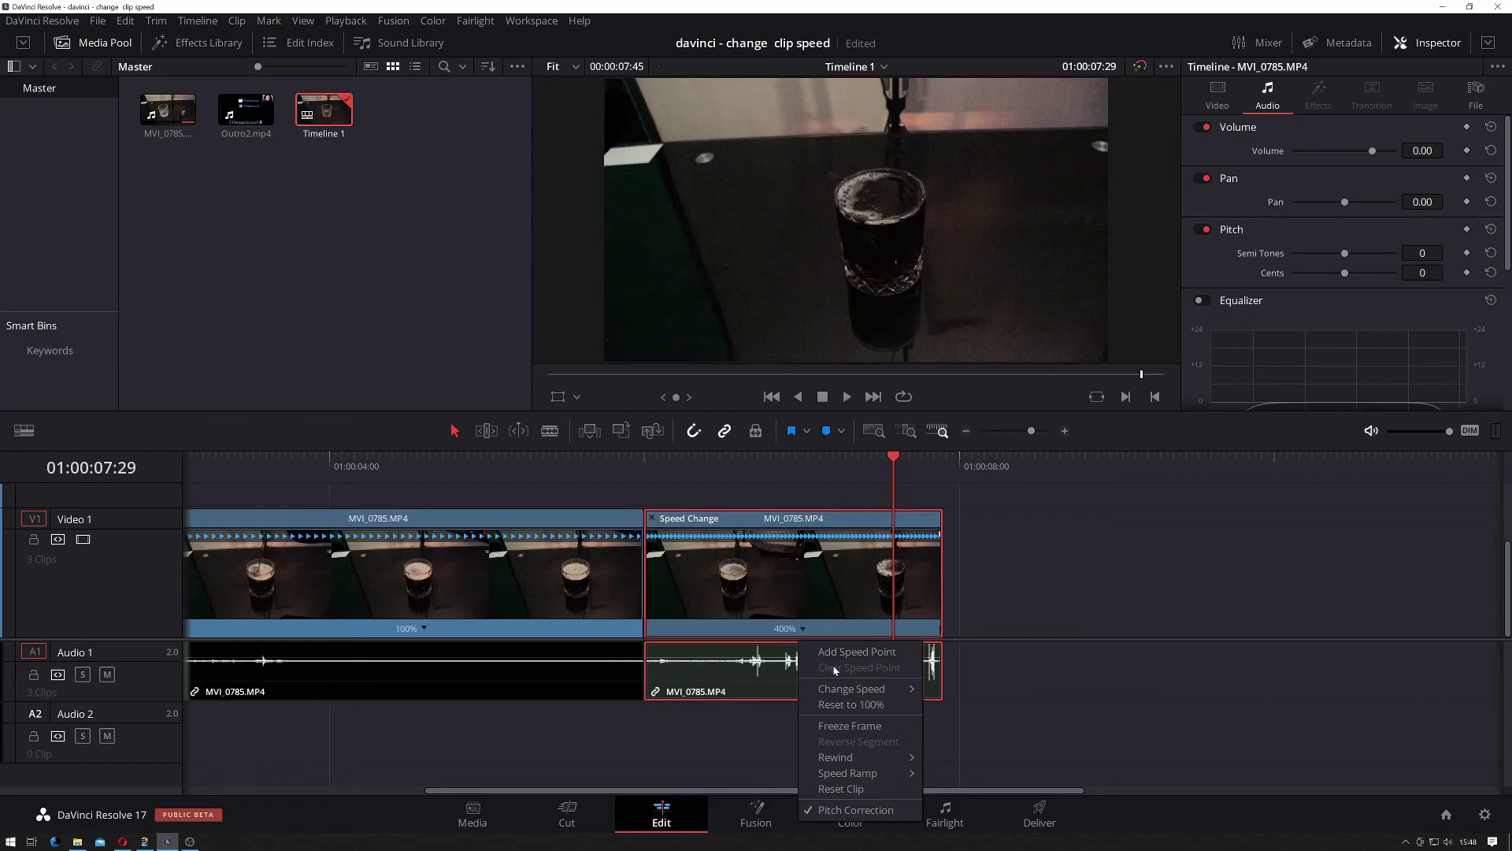
{"action": "mouse_move", "coordinate": [854, 689]}
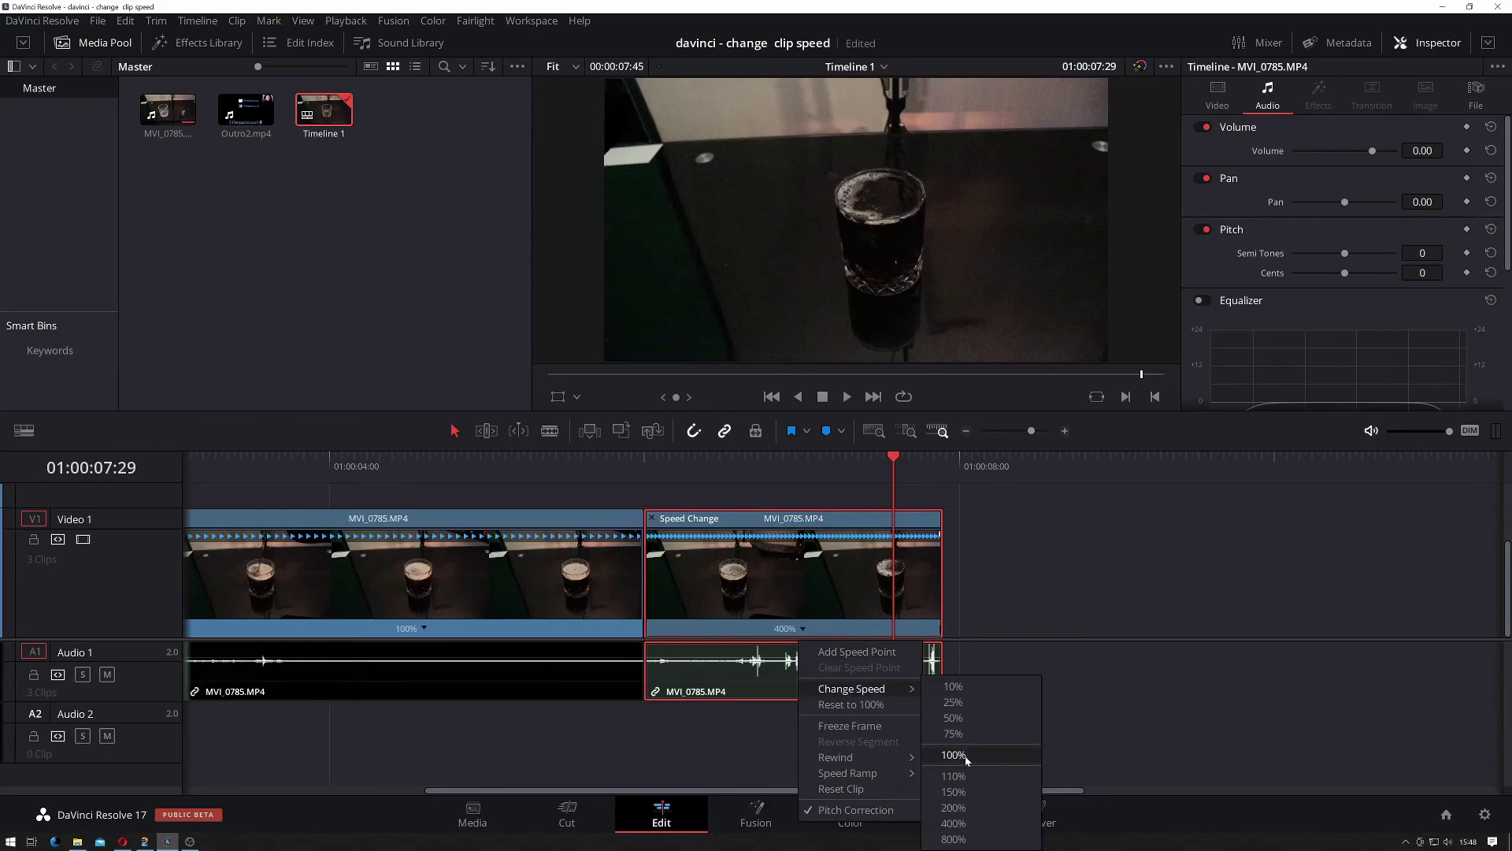
{"action": "left_click", "coordinate": [961, 718]}
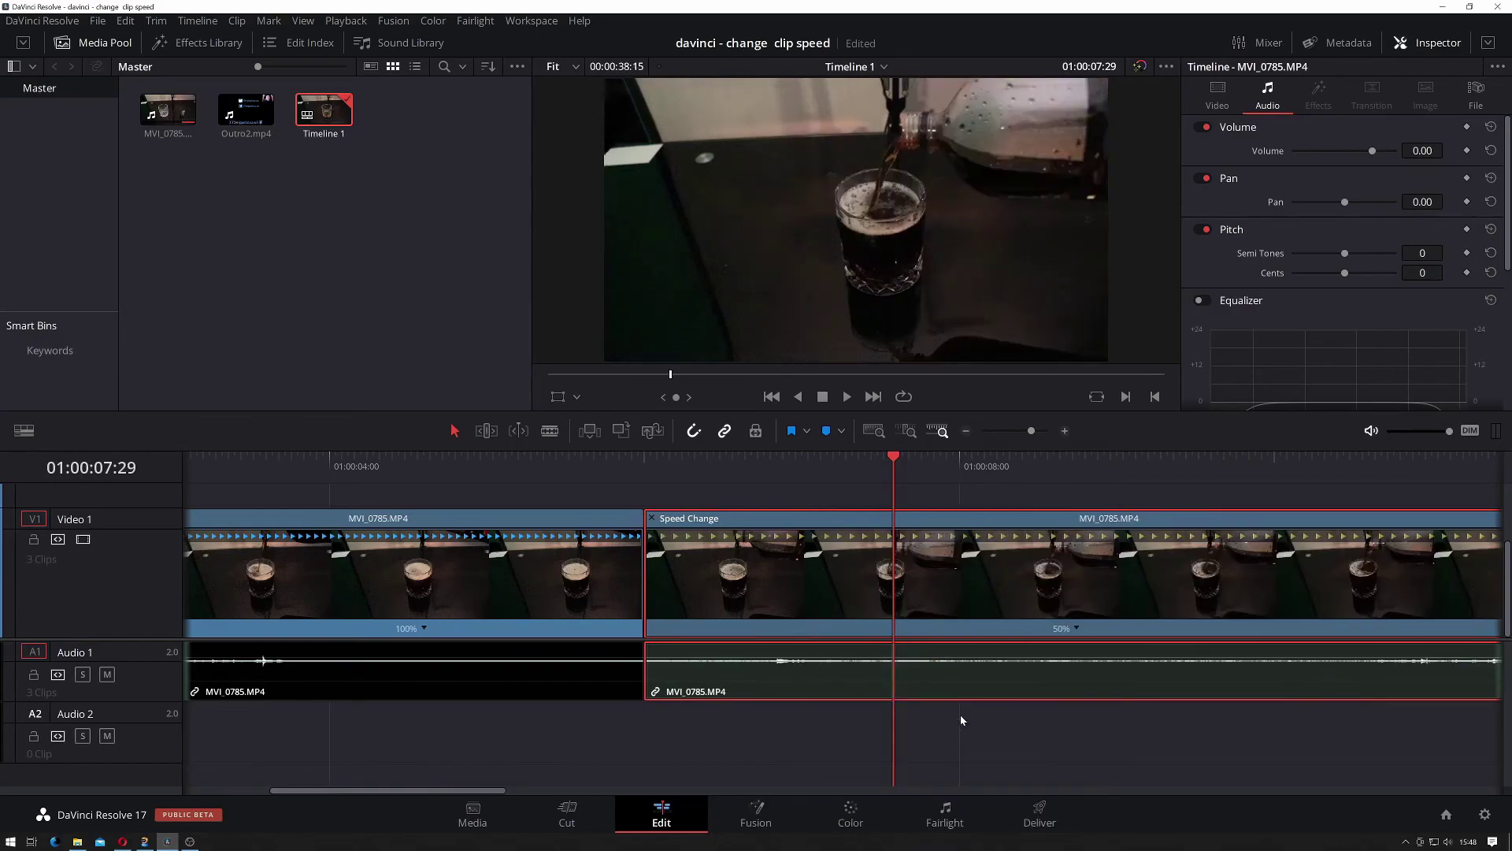
Save the project and play the timeline from the 100% section into the 50% section to review the slowdown
{"action": "left_click", "coordinate": [633, 470]}
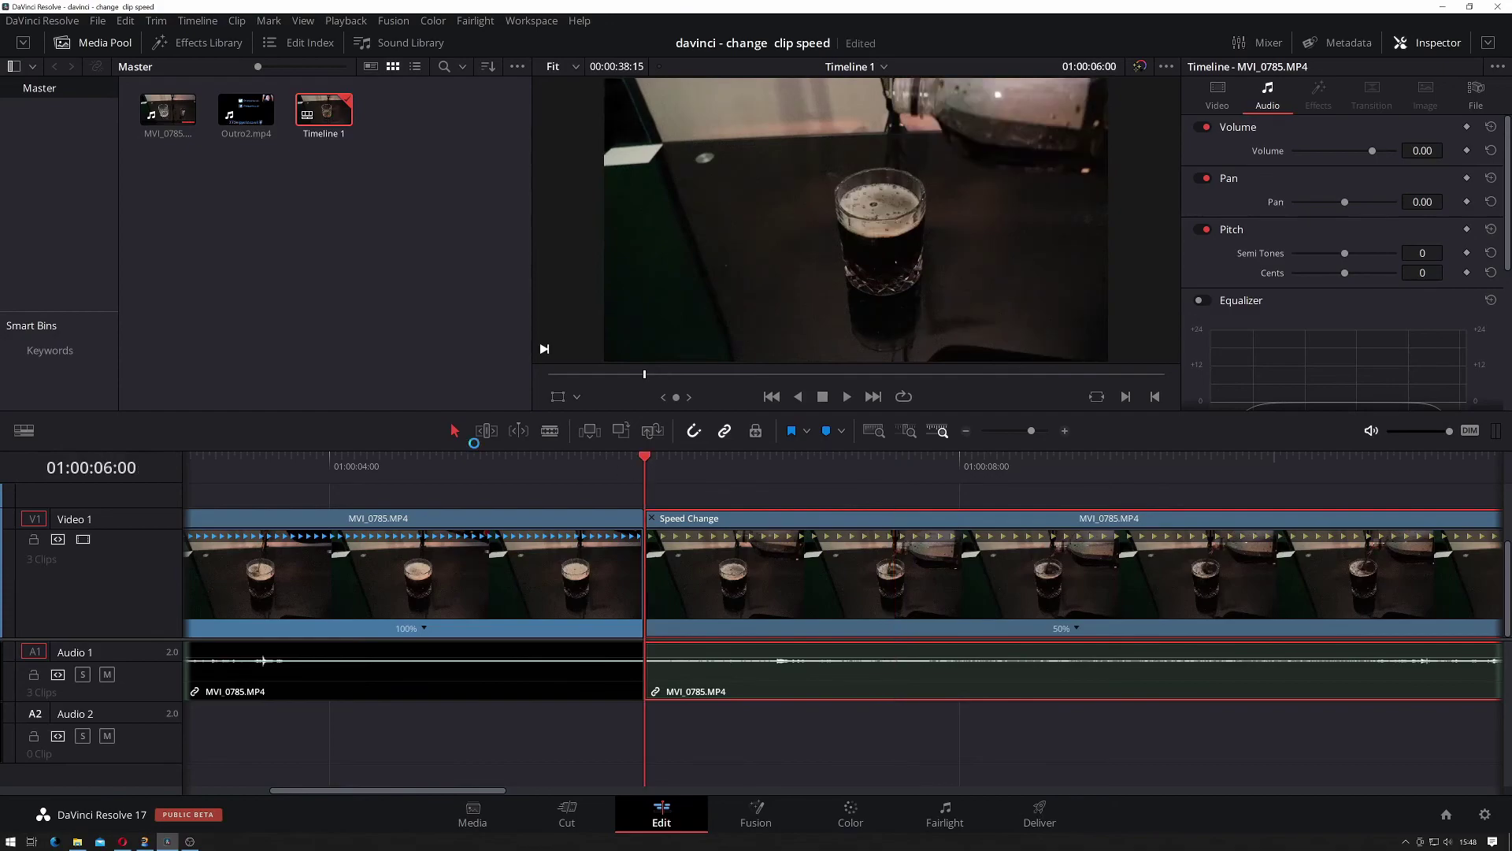
{"action": "key", "text": "ctrl+s"}
{"action": "left_click", "coordinate": [965, 431]}
{"action": "left_click", "coordinate": [276, 488]}
{"action": "key", "text": "space"}
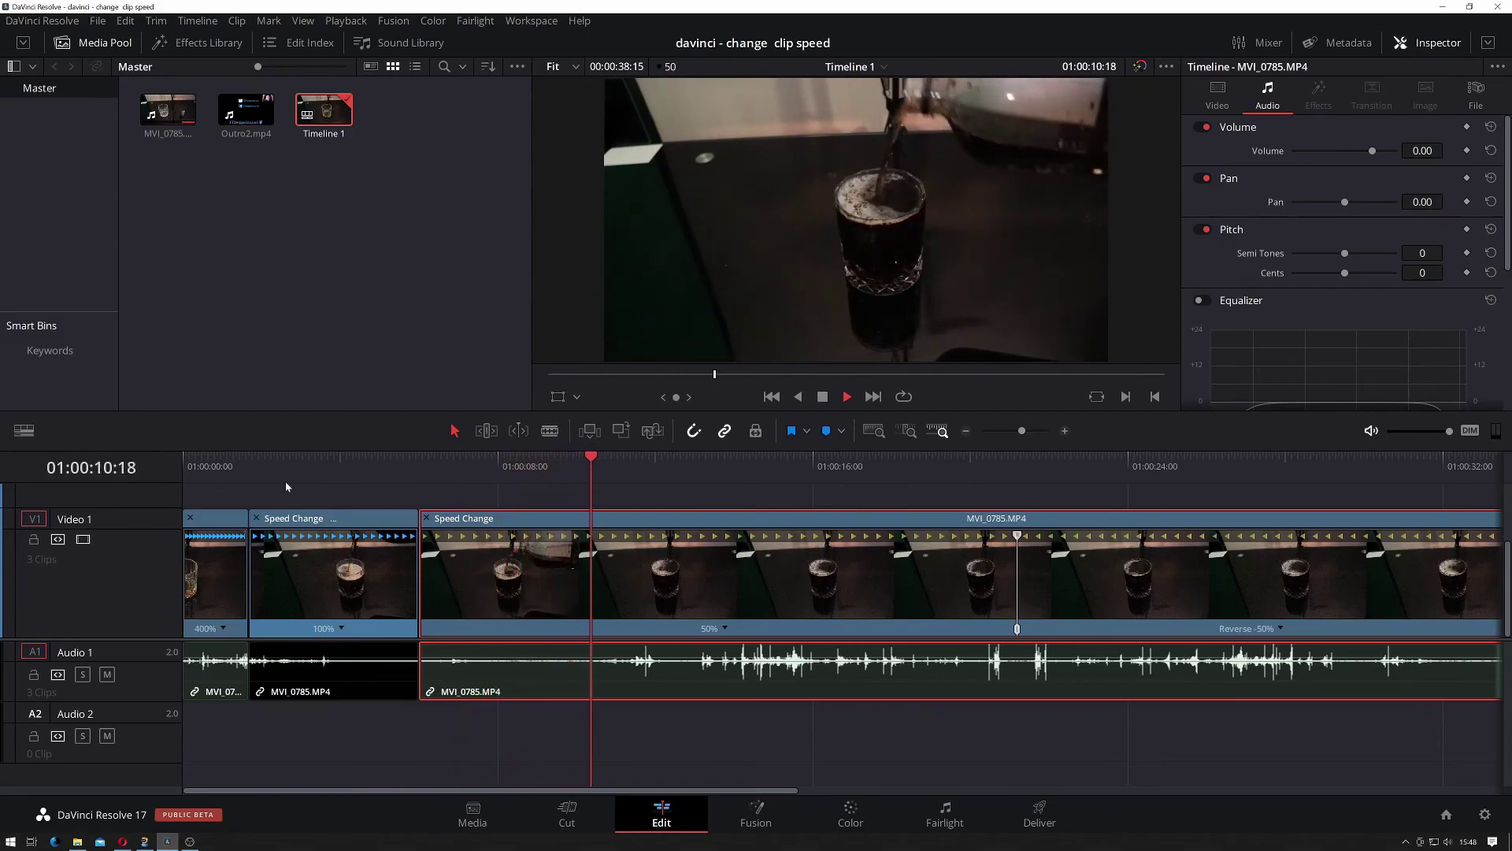
{"action": "key", "text": "space"}
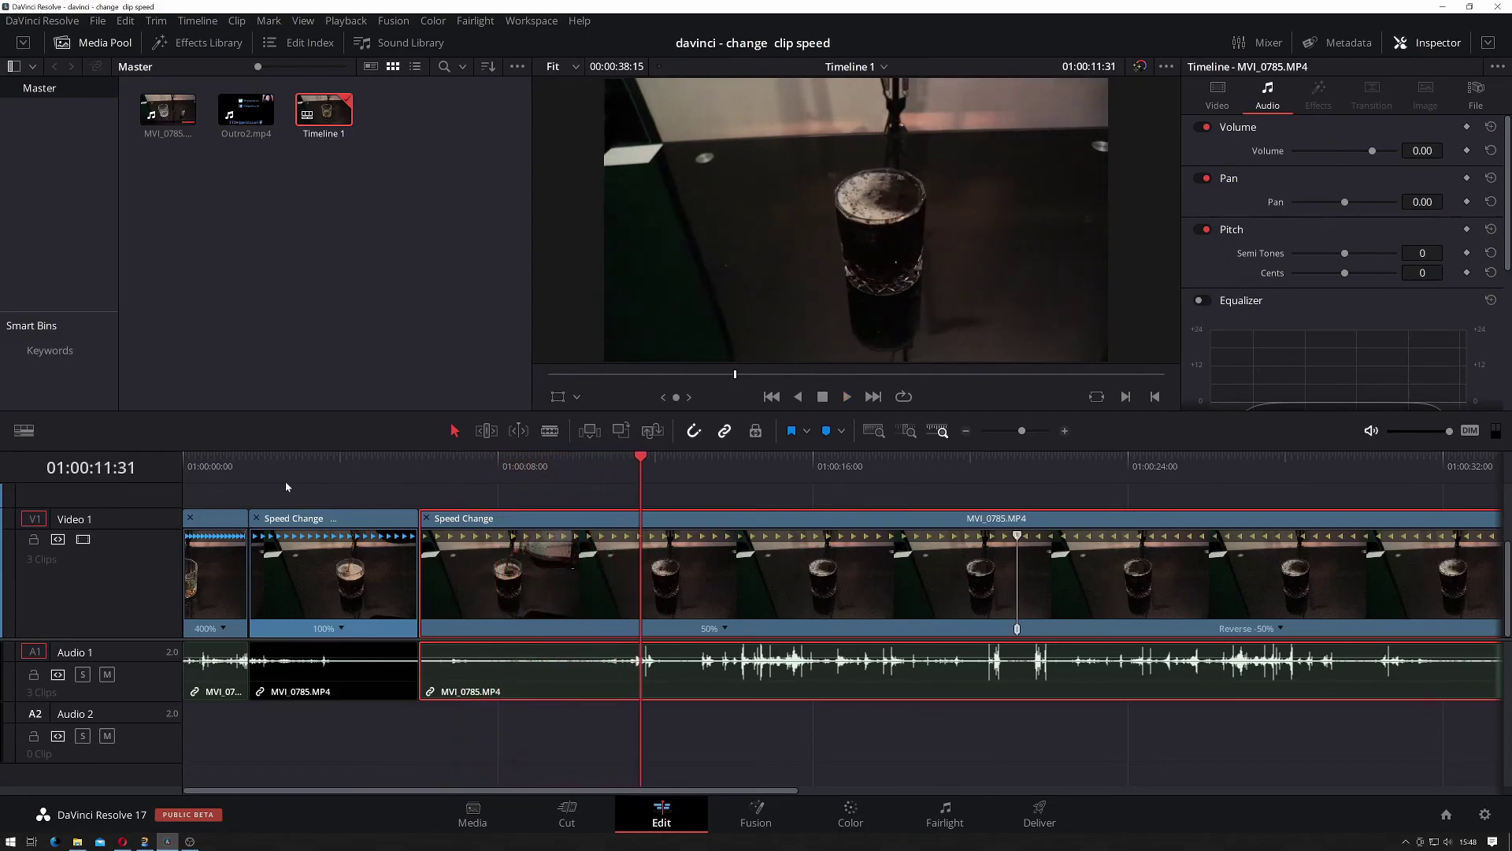